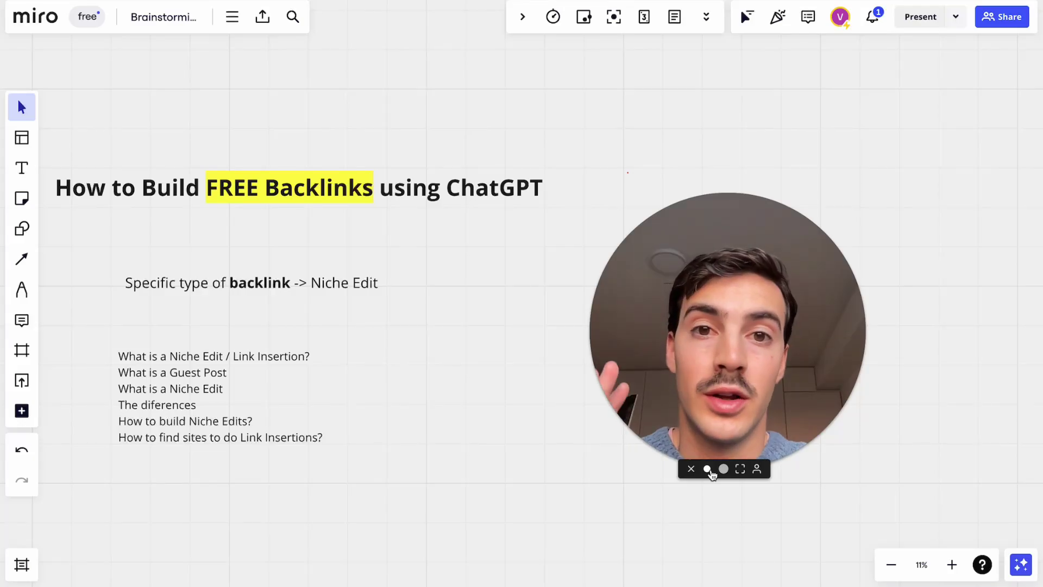
pyautogui.click(706, 468)
pyautogui.moveTo(679, 423); pyautogui.dragTo(106, 481)
pyautogui.scroll(-2, 383, 240)
pyautogui.hscroll(-3, 382, 240)
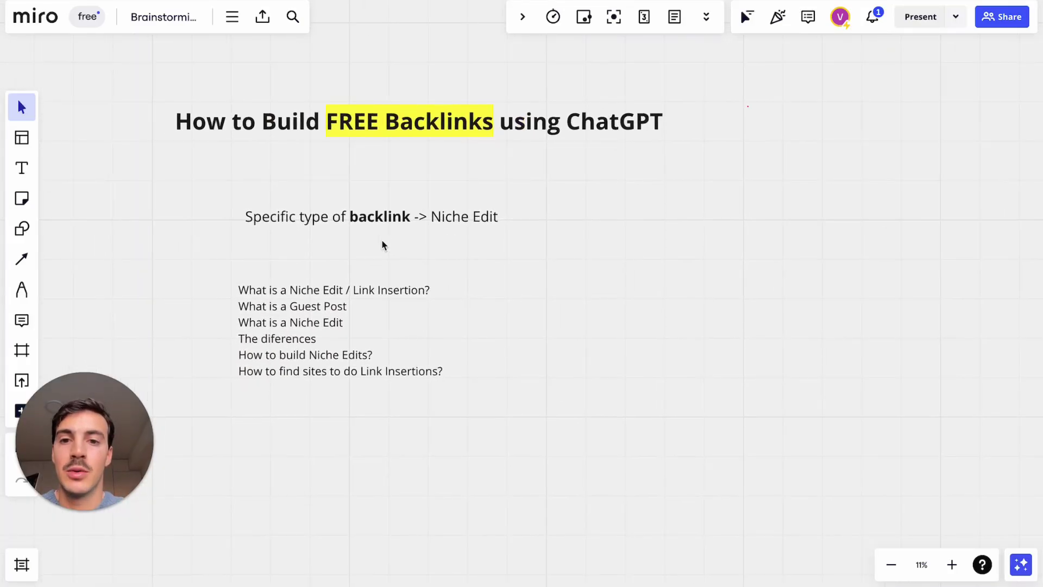
# Underline "Specific type of backlink" once and "Niche Edit" twice in red with the Pen tool
pyautogui.scroll(3, 417, 183)
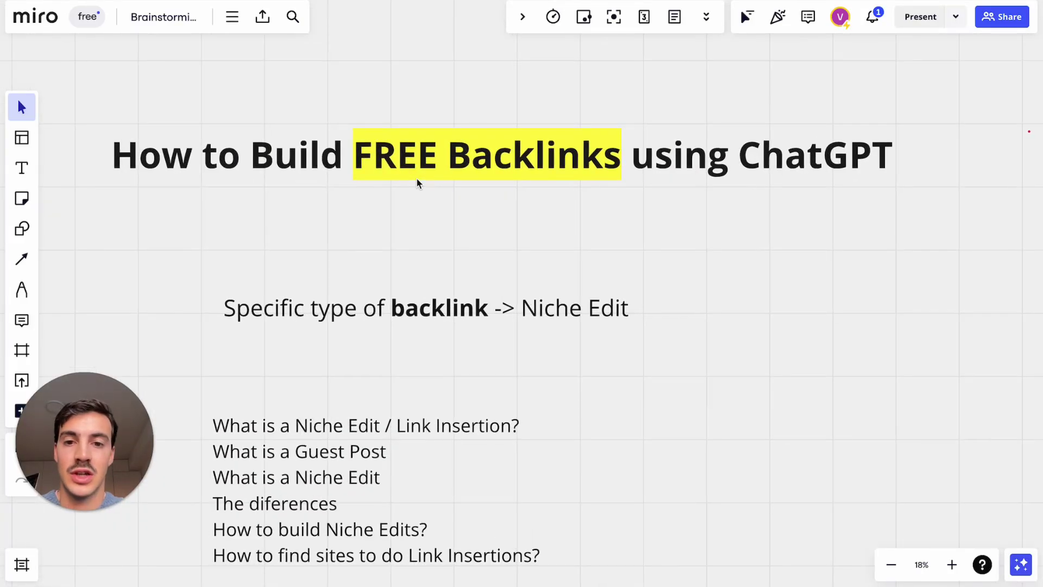
pyautogui.press('p')
pyautogui.scroll(-2, 512, 168)
pyautogui.hscroll(-1, 512, 168)
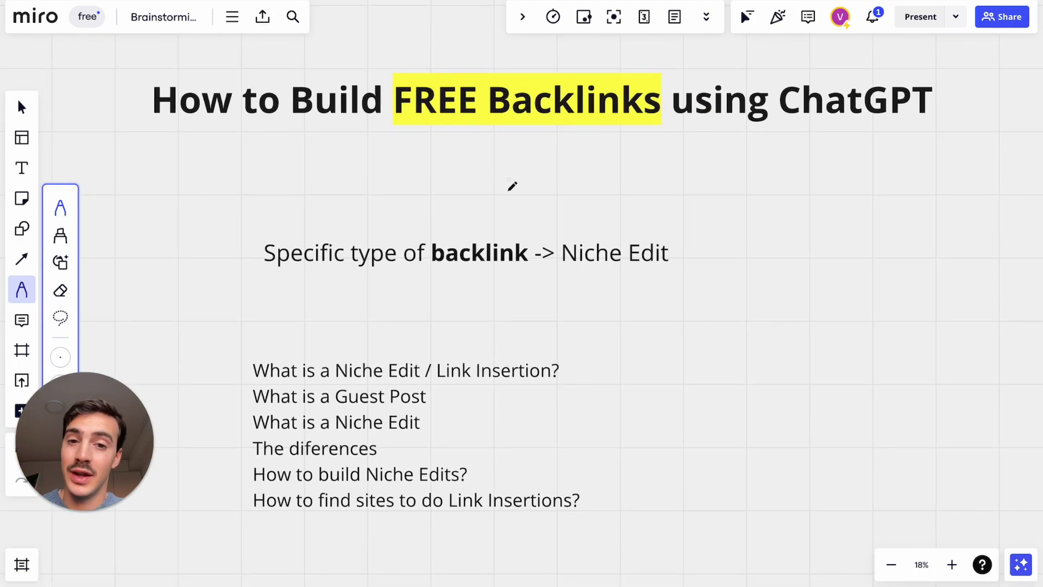
pyautogui.moveTo(286, 278); pyautogui.dragTo(460, 277)
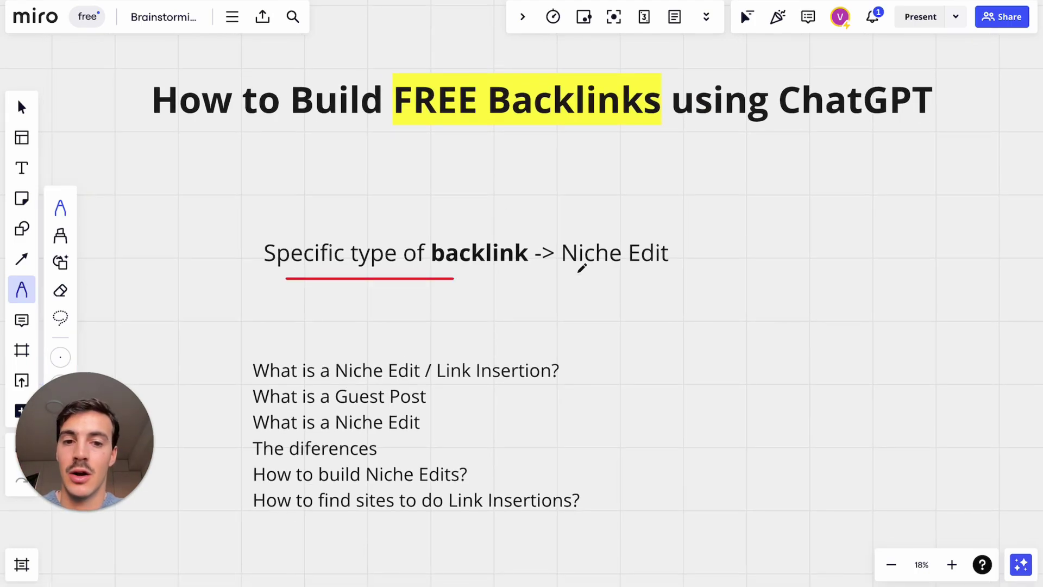
pyautogui.moveTo(565, 271); pyautogui.dragTo(632, 271)
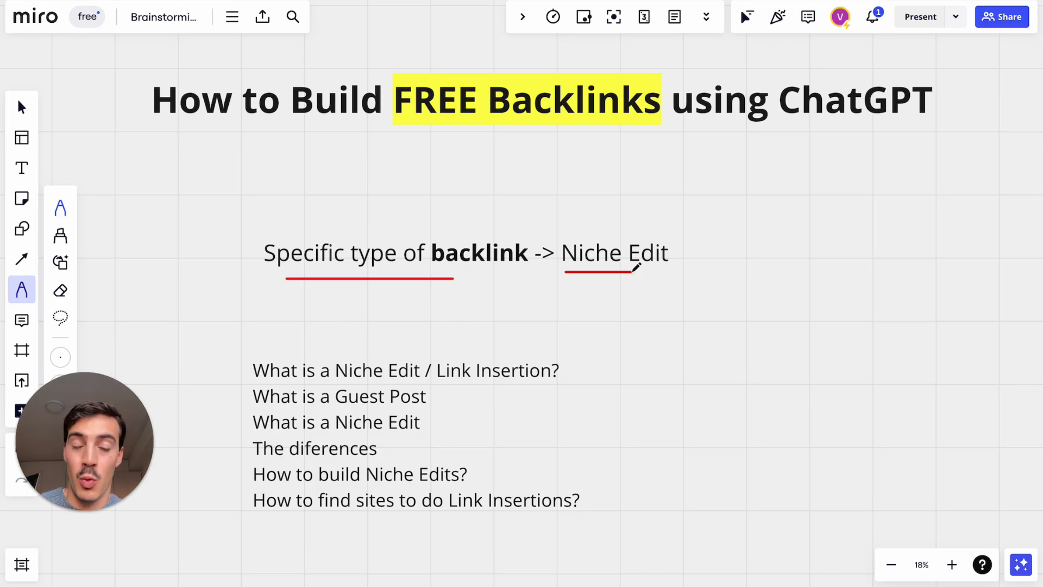
pyautogui.moveTo(561, 267); pyautogui.dragTo(646, 265)
# Sketch a tall page outline beside the text, with a curved arrow leading to a second page outline labelled "My"
pyautogui.hscroll(5, 649, 261)
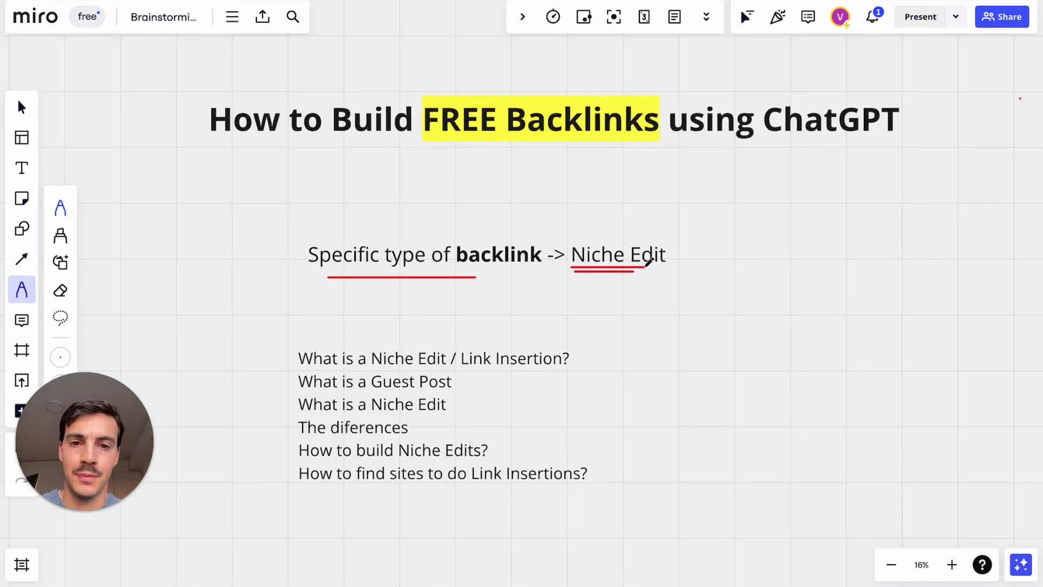
pyautogui.hscroll(-1, 624, 217)
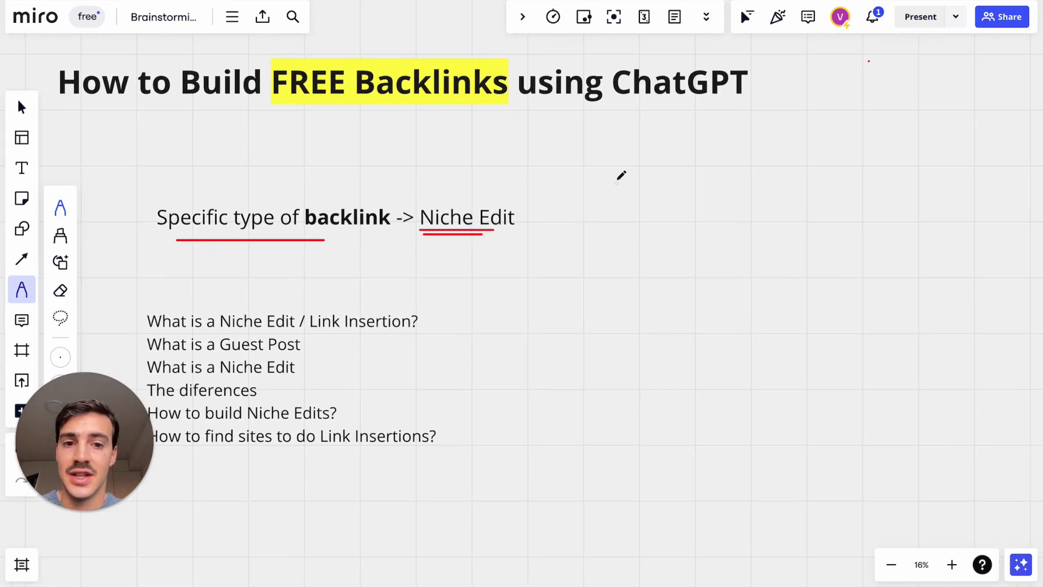
pyautogui.moveTo(616, 166)
pyautogui.mouseDown()
pyautogui.moveTo(617, 228)
pyautogui.moveTo(720, 496)
pyautogui.moveTo(840, 255)
pyautogui.moveTo(615, 156)
pyautogui.moveTo(591, 158)
pyautogui.mouseUp()
pyautogui.hscroll(3, 592, 157)
pyautogui.moveTo(692, 180)
pyautogui.mouseDown()
pyautogui.moveTo(744, 116)
pyautogui.moveTo(912, 162)
pyautogui.mouseUp()
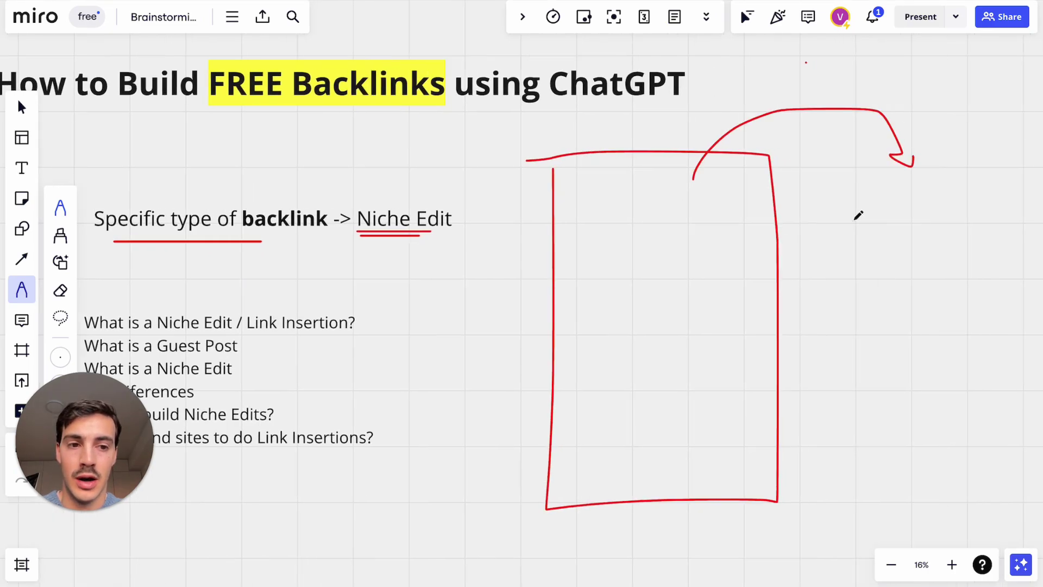
pyautogui.moveTo(853, 220)
pyautogui.mouseDown()
pyautogui.moveTo(1006, 408)
pyautogui.moveTo(858, 194)
pyautogui.mouseUp()
pyautogui.moveTo(901, 326)
pyautogui.mouseDown()
pyautogui.moveTo(930, 296)
pyautogui.moveTo(937, 315)
pyautogui.moveTo(973, 321)
pyautogui.moveTo(934, 366)
pyautogui.mouseUp()
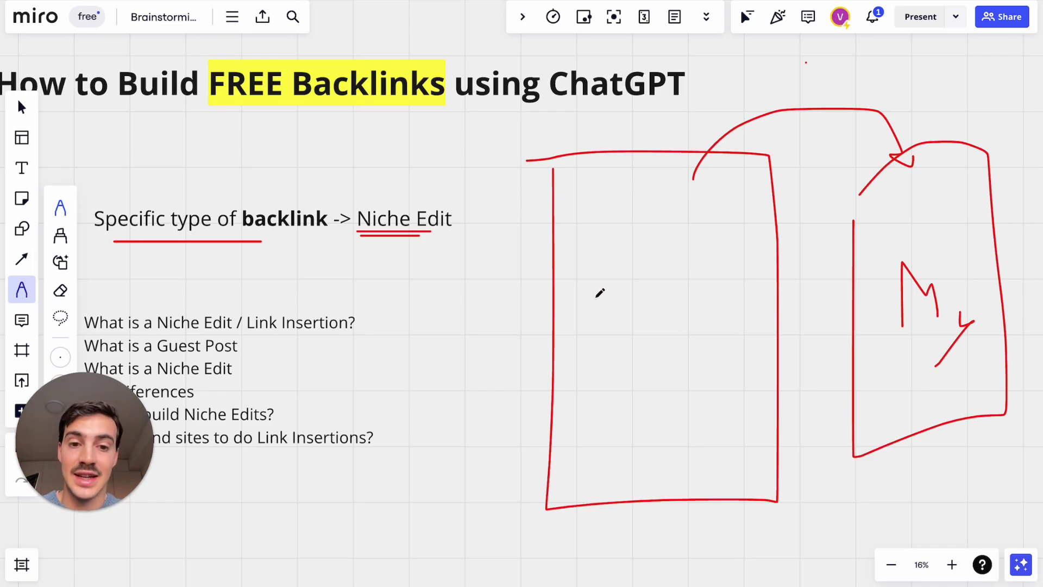
# Sketch an underlined link inside the first page with a line up to the arrow, and write a short label above the page
pyautogui.moveTo(595, 298)
pyautogui.mouseDown()
pyautogui.moveTo(648, 298)
pyautogui.moveTo(711, 173)
pyautogui.mouseUp()
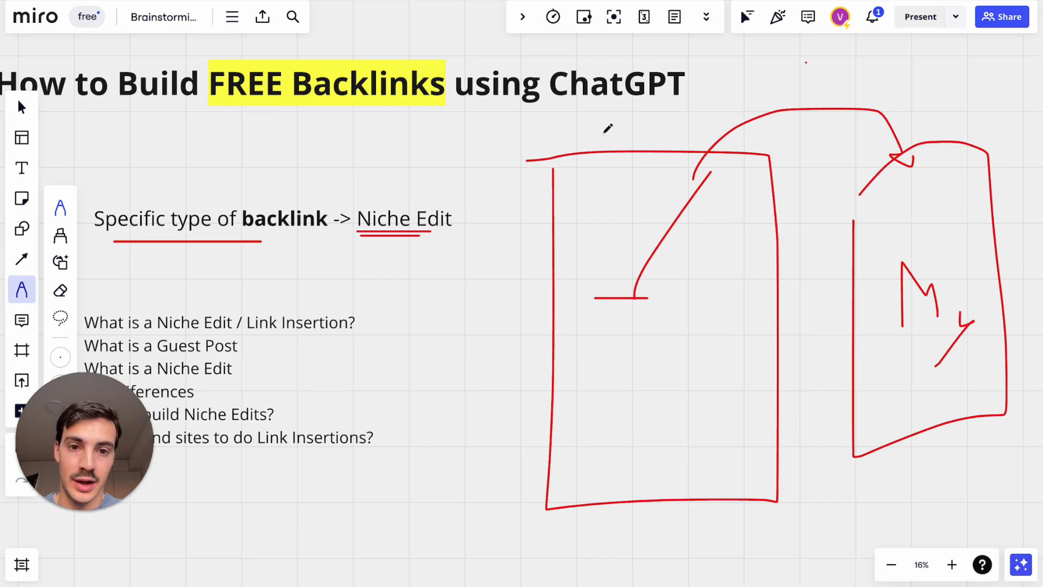
pyautogui.moveTo(602, 127); pyautogui.dragTo(612, 145)
pyautogui.scroll(-3, 614, 142)
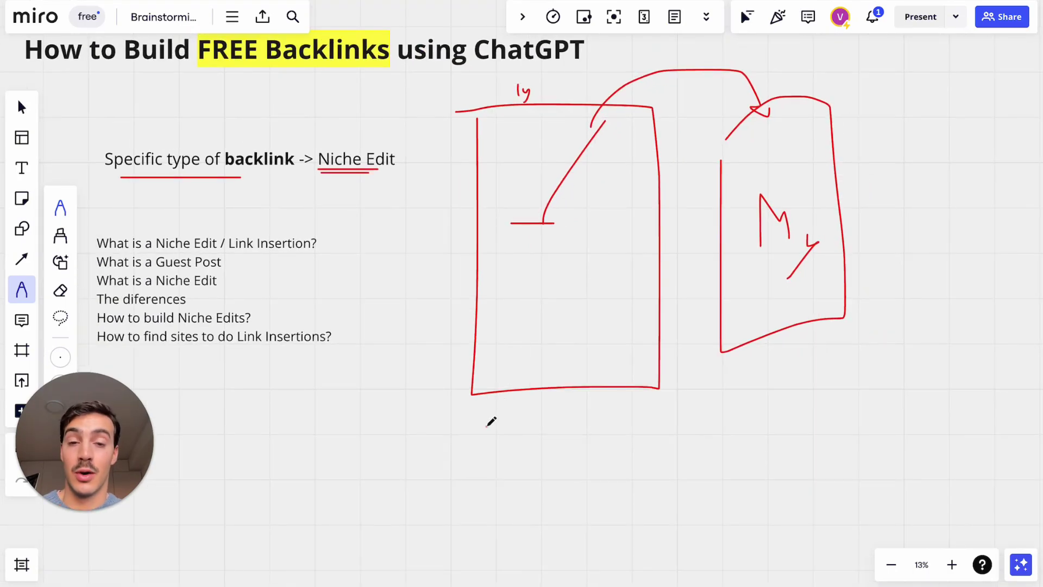
pyautogui.click(487, 425)
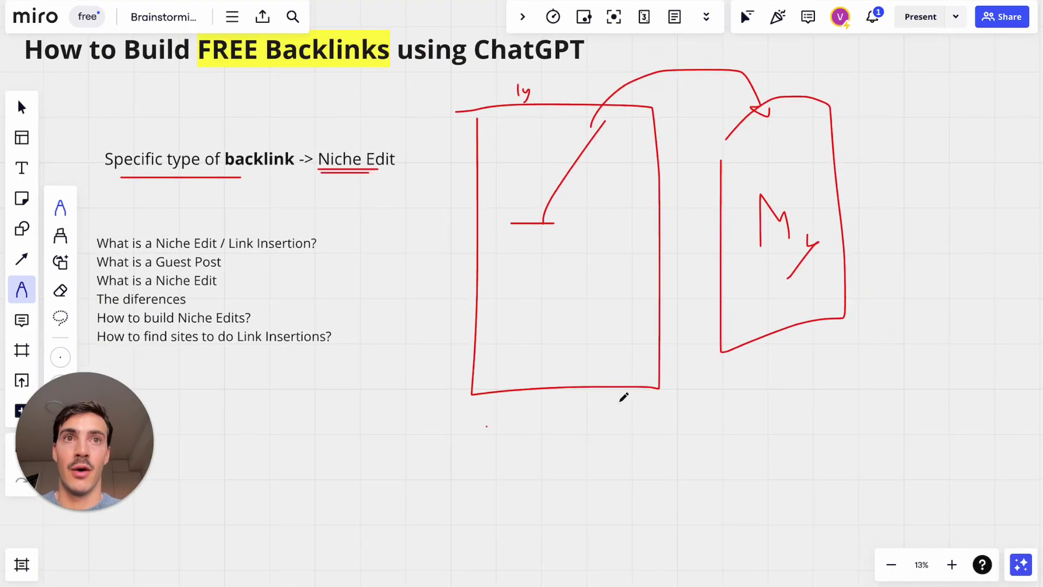
# Draw three curved lines running into the left edge of the first page outline as incoming links
pyautogui.scroll(-1, 623, 396)
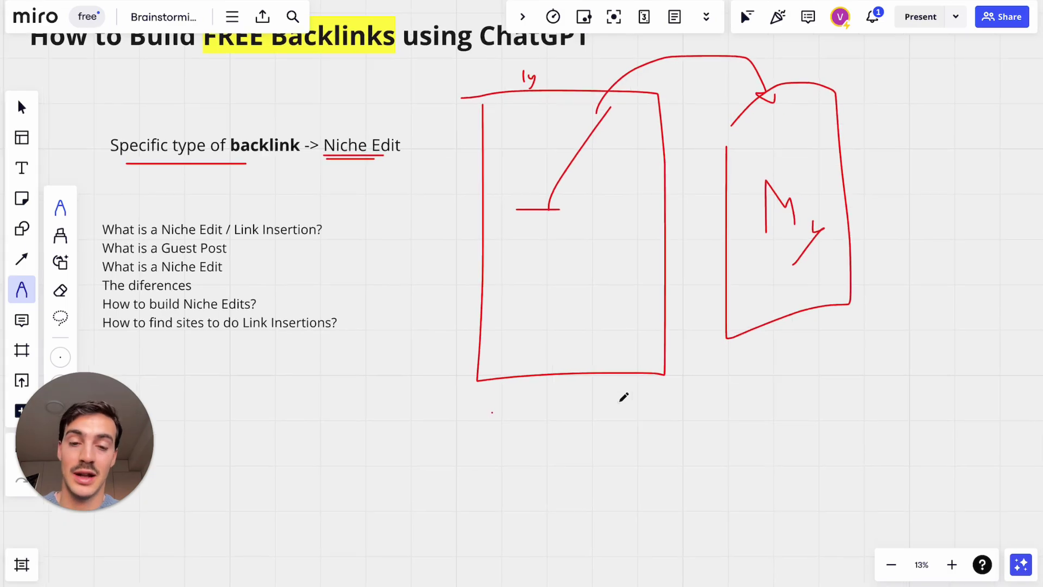
pyautogui.scroll(2, 543, 304)
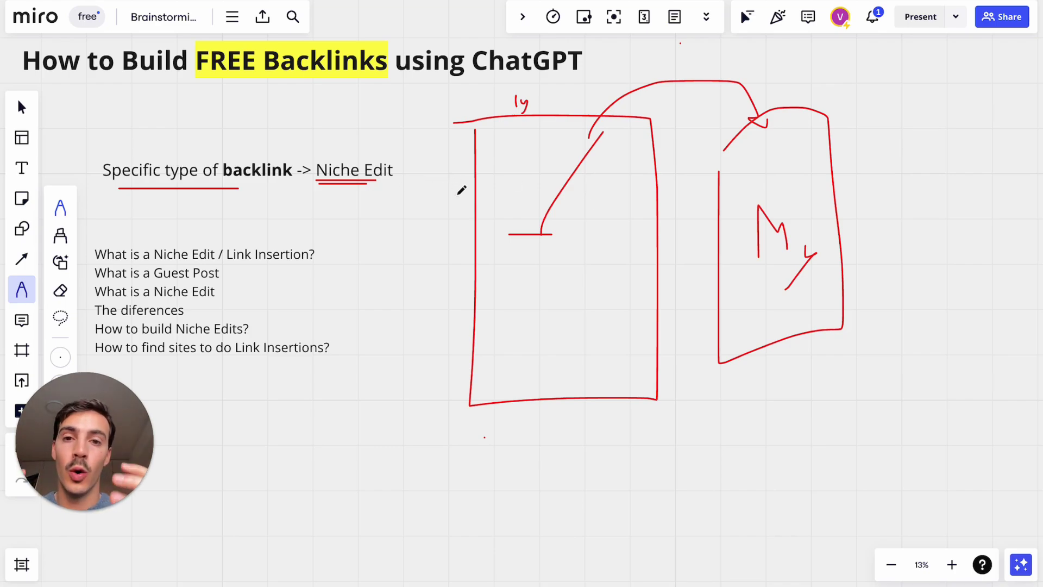
pyautogui.scroll(2, 461, 190)
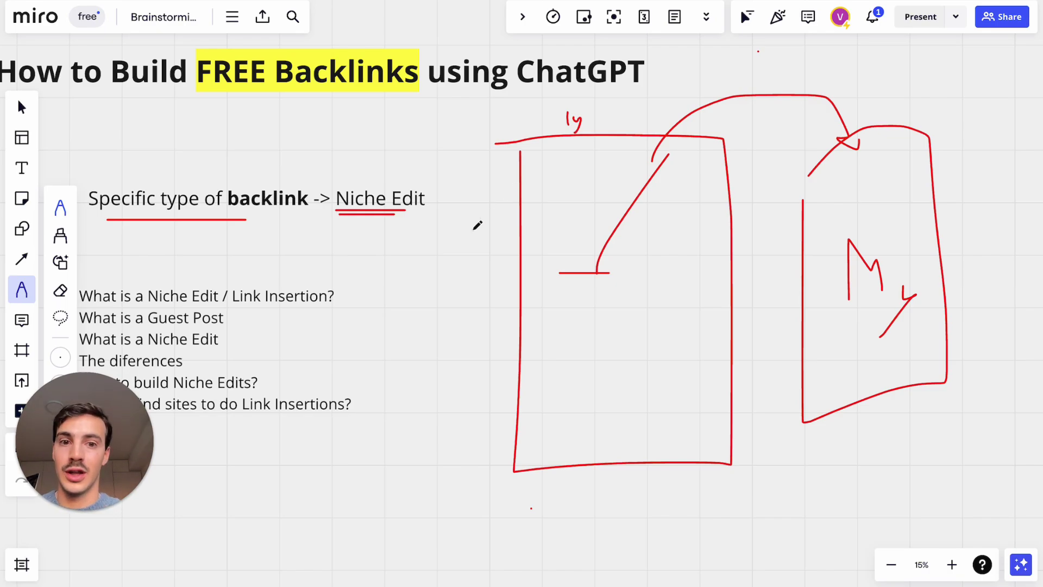
pyautogui.moveTo(382, 351)
pyautogui.mouseDown()
pyautogui.moveTo(493, 272)
pyautogui.moveTo(536, 284)
pyautogui.mouseUp()
pyautogui.moveTo(445, 433)
pyautogui.mouseDown()
pyautogui.moveTo(475, 389)
pyautogui.moveTo(525, 357)
pyautogui.mouseUp()
pyautogui.moveTo(500, 493); pyautogui.dragTo(538, 437)
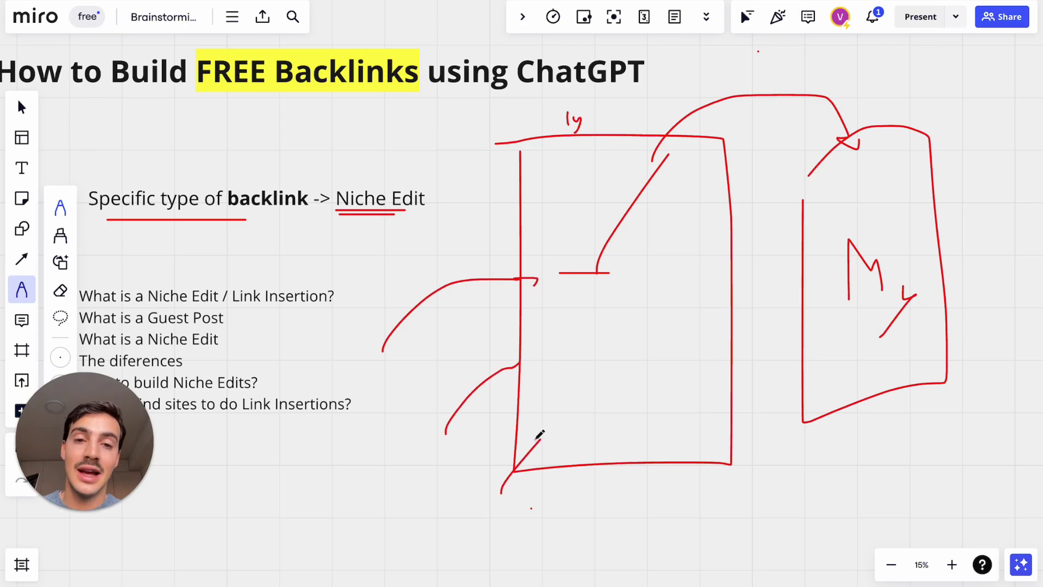
# In the empty area beyond the "My" page, sketch a small labelled box joined by a vertical line to a larger box beneath
pyautogui.hscroll(10, 539, 434)
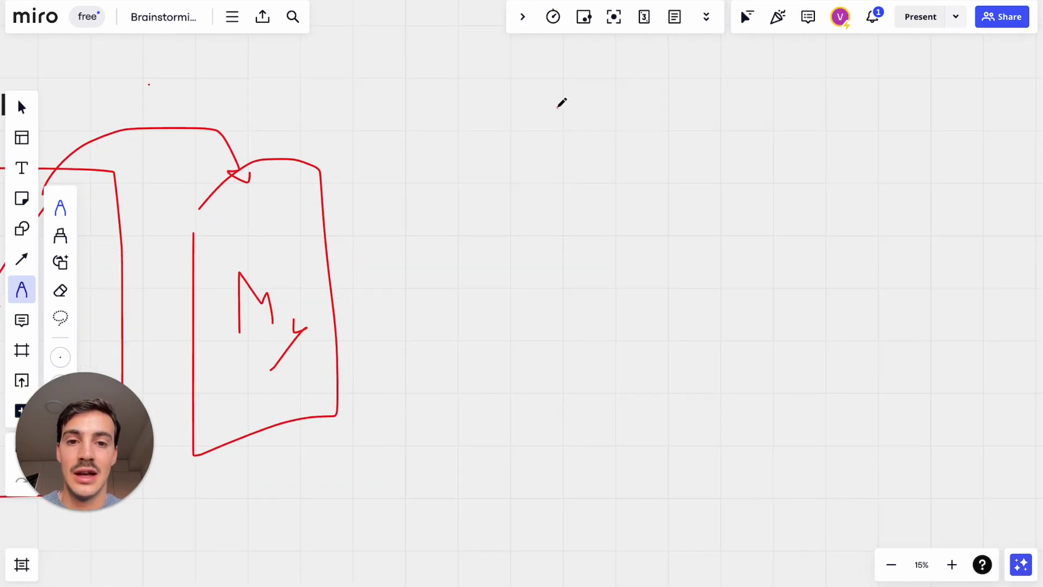
pyautogui.moveTo(557, 107)
pyautogui.mouseDown()
pyautogui.moveTo(686, 128)
pyautogui.moveTo(598, 106)
pyautogui.moveTo(613, 132)
pyautogui.moveTo(605, 138)
pyautogui.moveTo(636, 143)
pyautogui.moveTo(630, 151)
pyautogui.mouseUp()
pyautogui.moveTo(537, 250)
pyautogui.mouseDown()
pyautogui.moveTo(710, 345)
pyautogui.moveTo(555, 264)
pyautogui.mouseUp()
pyautogui.moveTo(634, 257); pyautogui.dragTo(635, 177)
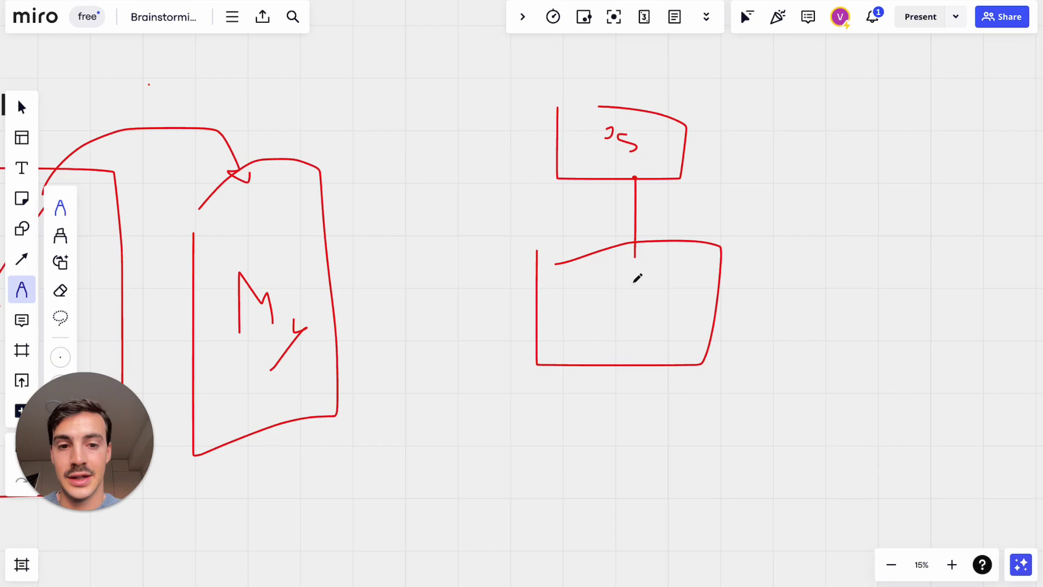
# Add a small rectangle inside the larger box, draw three lines leading into it from below, and circle the whole box
pyautogui.moveTo(615, 270)
pyautogui.mouseDown()
pyautogui.moveTo(656, 316)
pyautogui.moveTo(636, 272)
pyautogui.mouseUp()
pyautogui.moveTo(743, 410); pyautogui.dragTo(704, 354)
pyautogui.moveTo(594, 499); pyautogui.dragTo(598, 314)
pyautogui.moveTo(511, 421); pyautogui.dragTo(557, 333)
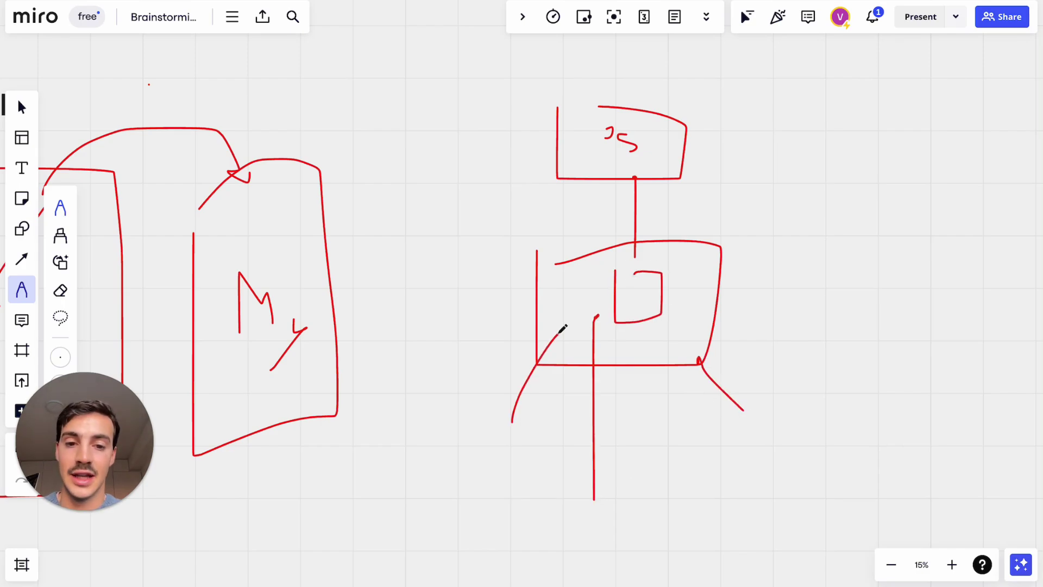
pyautogui.moveTo(656, 216)
pyautogui.mouseDown()
pyautogui.moveTo(489, 288)
pyautogui.moveTo(692, 234)
pyautogui.mouseUp()
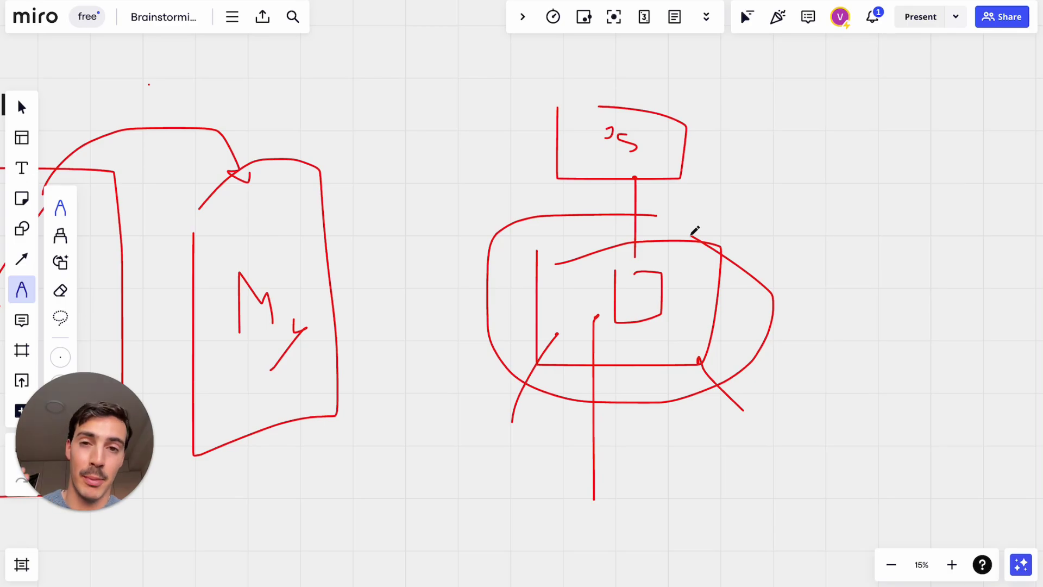
# Underline "Niche Edit" and "Link Insertion?" in the first question and draw an arrow pointing at "What is a Guest Post"
pyautogui.hscroll(-15, 695, 230)
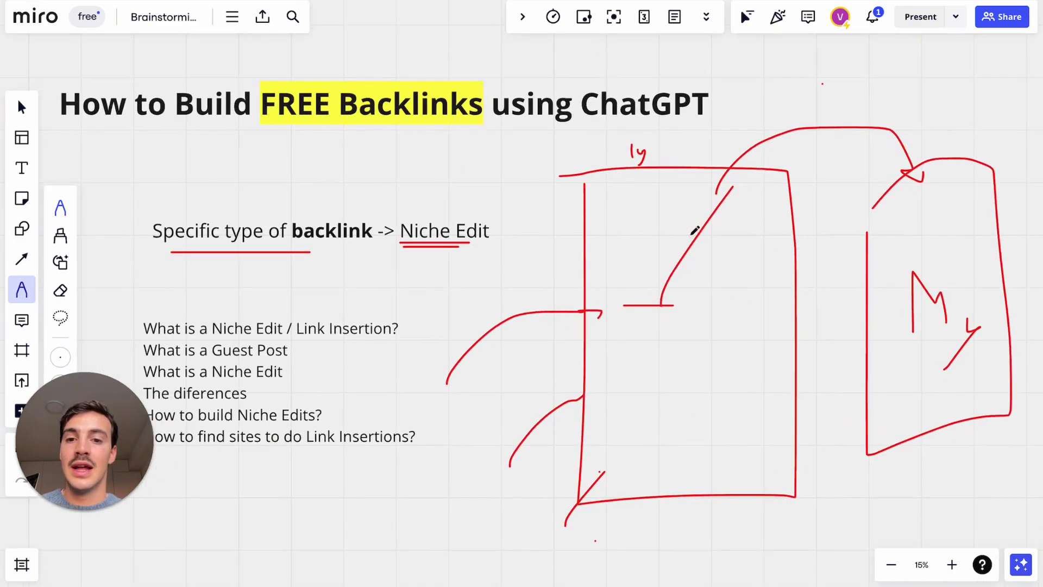
pyautogui.hscroll(-1, 694, 230)
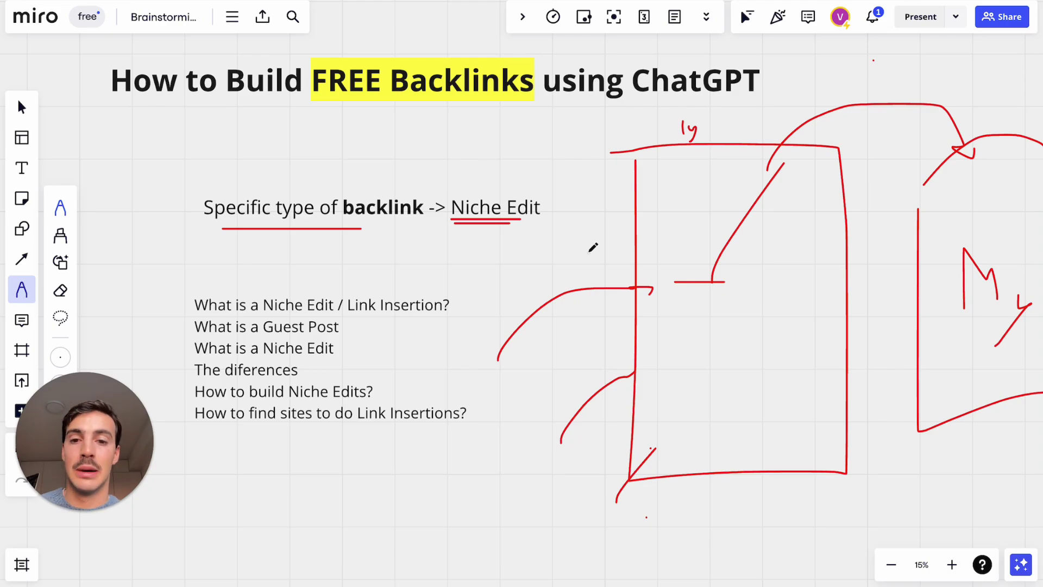
pyautogui.scroll(2, 314, 298)
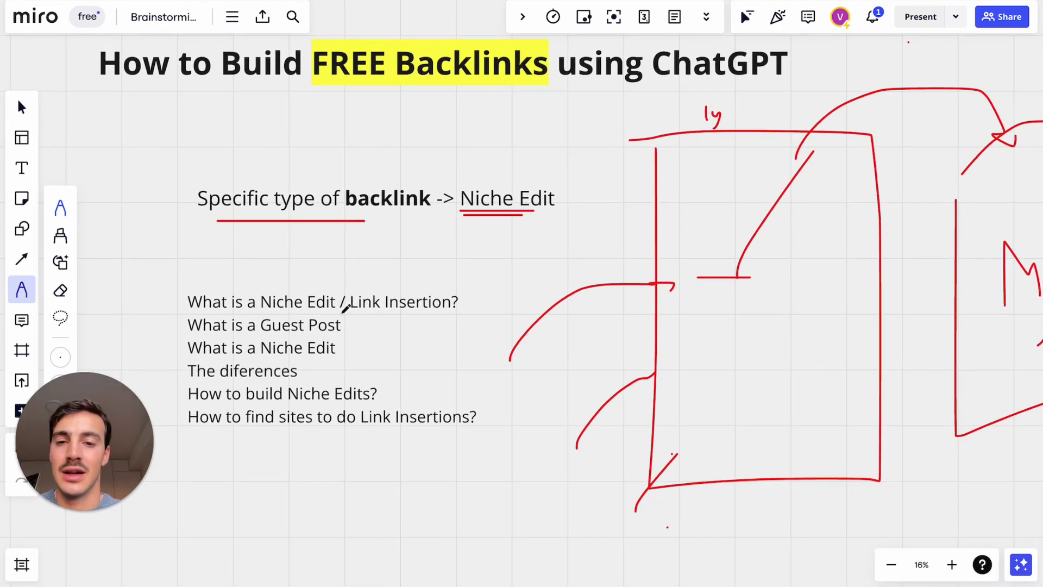
pyautogui.moveTo(264, 311); pyautogui.dragTo(461, 311)
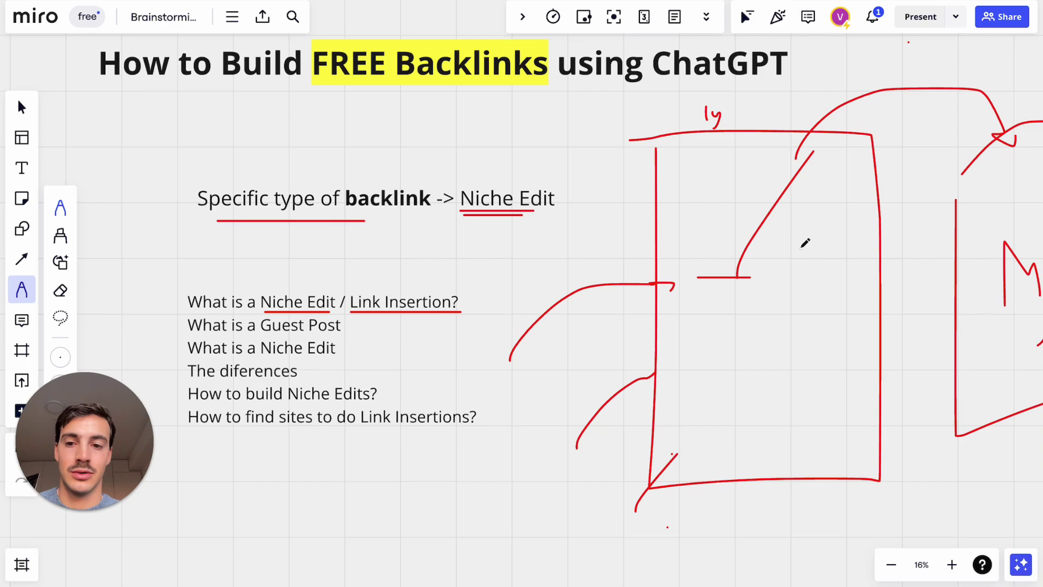
pyautogui.scroll(-1, 802, 246)
pyautogui.moveTo(398, 304); pyautogui.dragTo(373, 306)
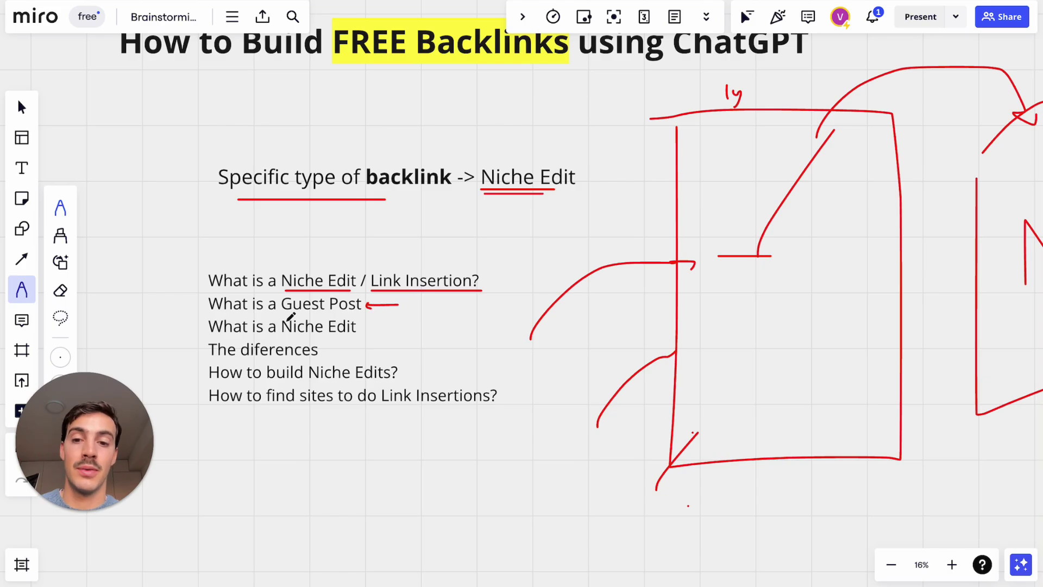
pyautogui.moveTo(282, 321); pyautogui.dragTo(372, 321)
pyautogui.hotkey('ctrl', 'z')
pyautogui.hotkey('ctrl', 'z')
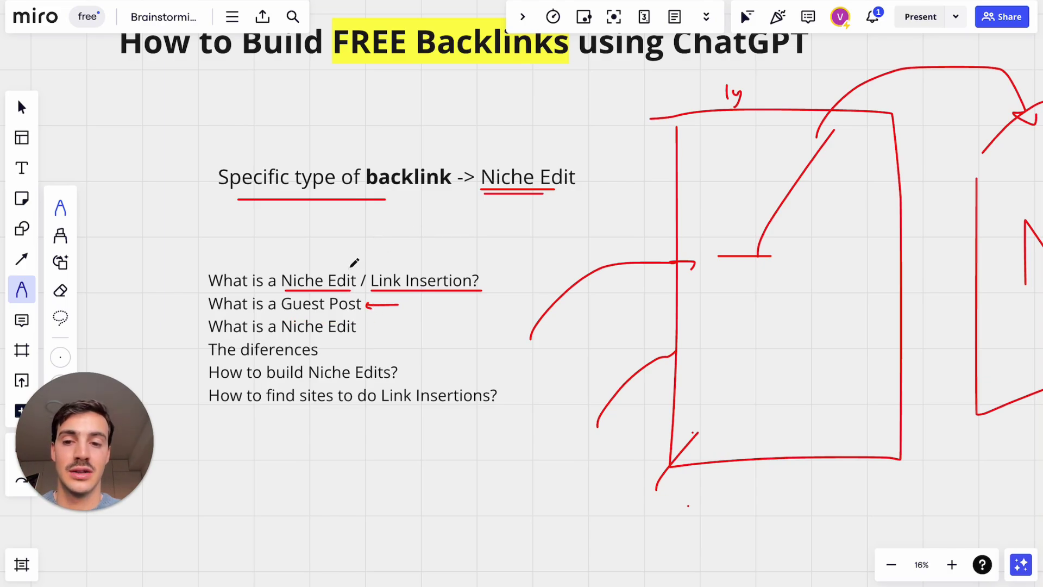
# Underline the list lines "The diferences", "What is a Niche Edit" and "What is a Guest Post" in red
pyautogui.scroll(-2, 354, 262)
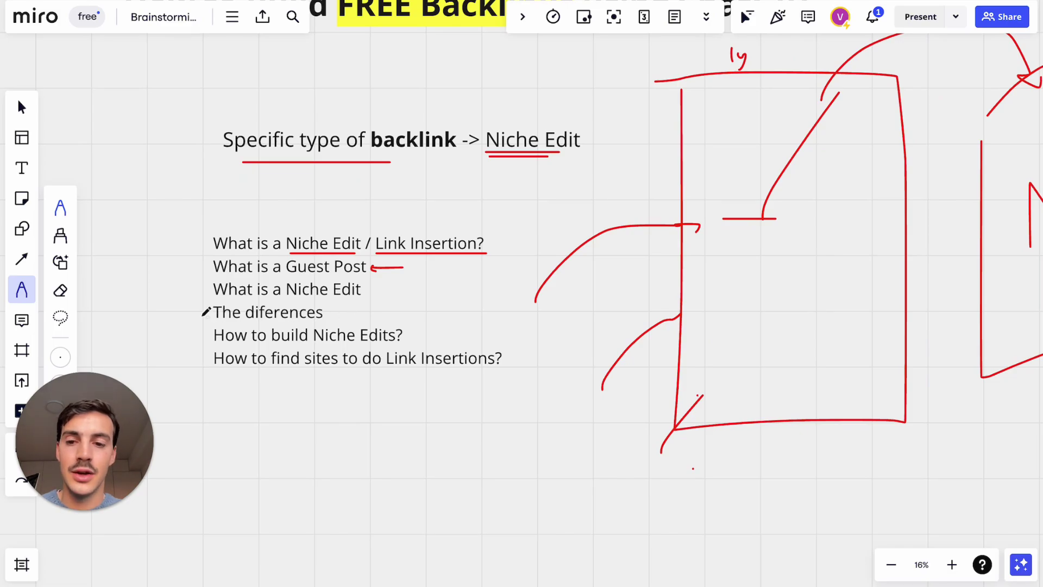
pyautogui.moveTo(199, 315); pyautogui.dragTo(314, 314)
pyautogui.moveTo(207, 295); pyautogui.dragTo(346, 294)
pyautogui.moveTo(201, 275); pyautogui.dragTo(364, 273)
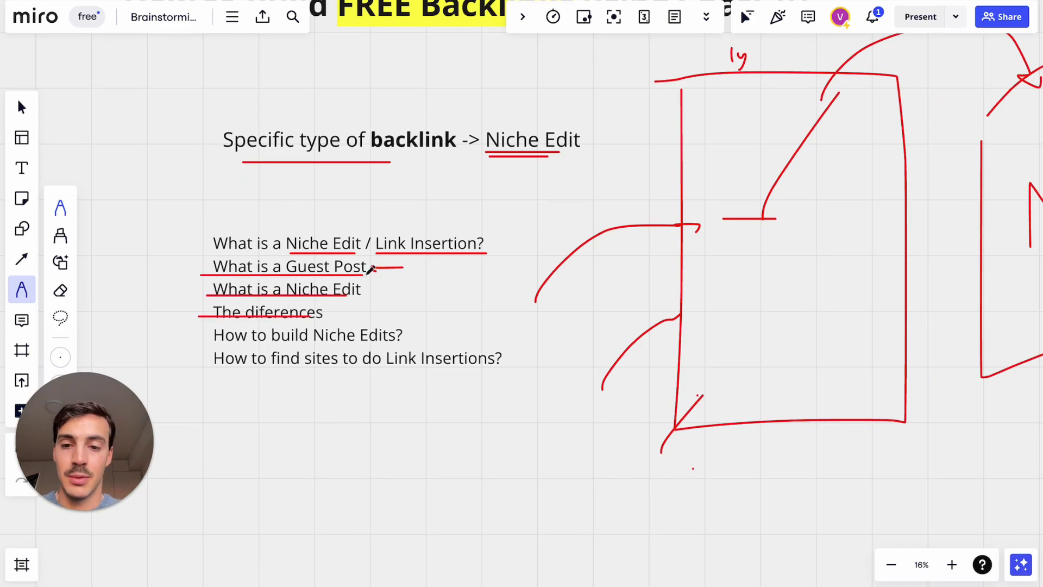
# Underline "How to find sites to do Link Insertions?" and draw an arrow pointing at the end of that line
pyautogui.hscroll(2, 363, 272)
pyautogui.scroll(2, 412, 291)
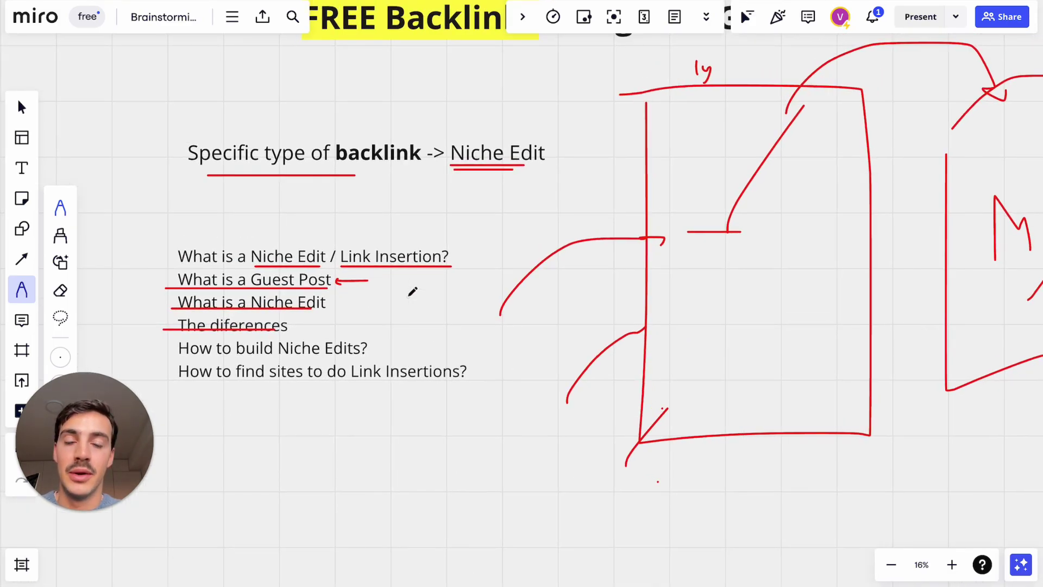
pyautogui.scroll(-3, 412, 292)
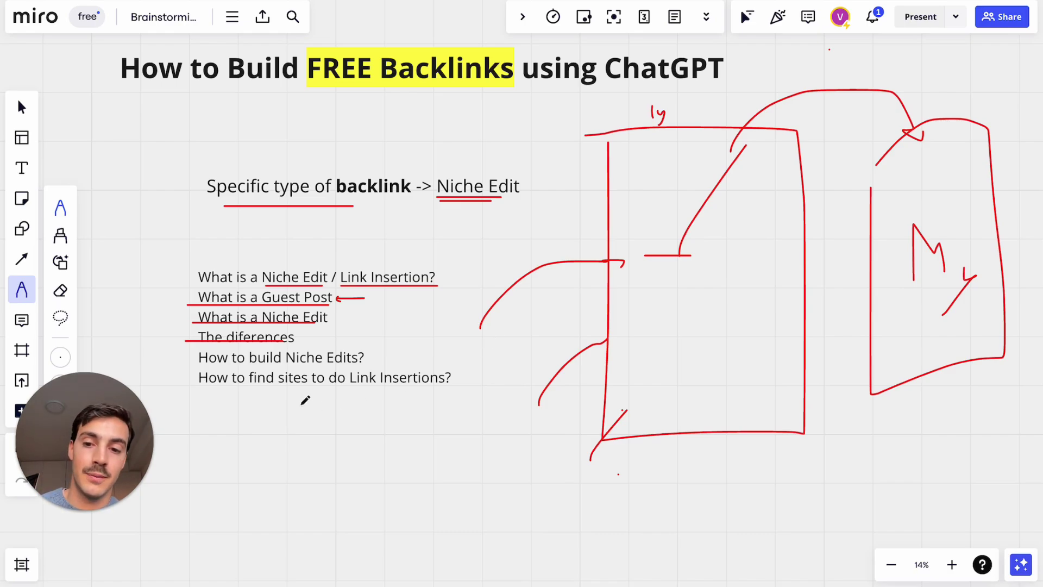
pyautogui.moveTo(198, 395); pyautogui.dragTo(439, 394)
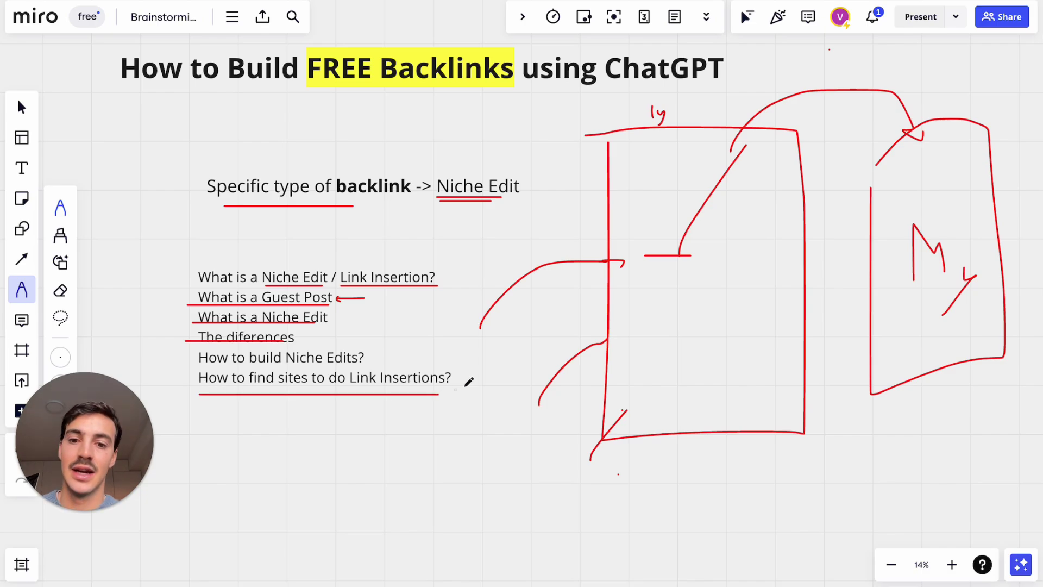
pyautogui.moveTo(494, 381); pyautogui.dragTo(470, 387)
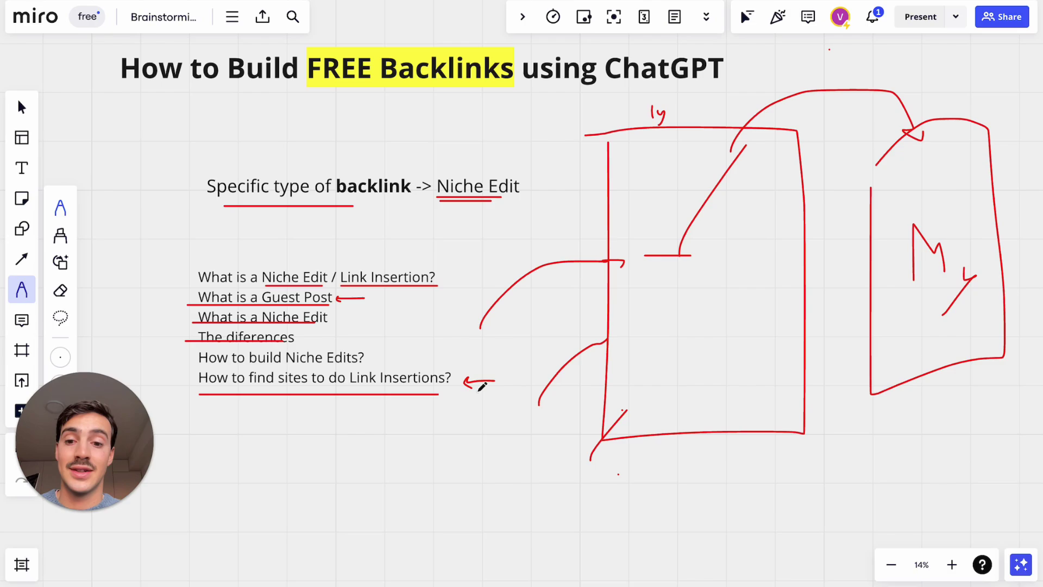
# Mark "How to find sites to do Link Insertions?" and "How to build Niche Edits?" with a short dash in front of each
pyautogui.hscroll(-3, 328, 396)
pyautogui.moveTo(200, 365); pyautogui.dragTo(231, 366)
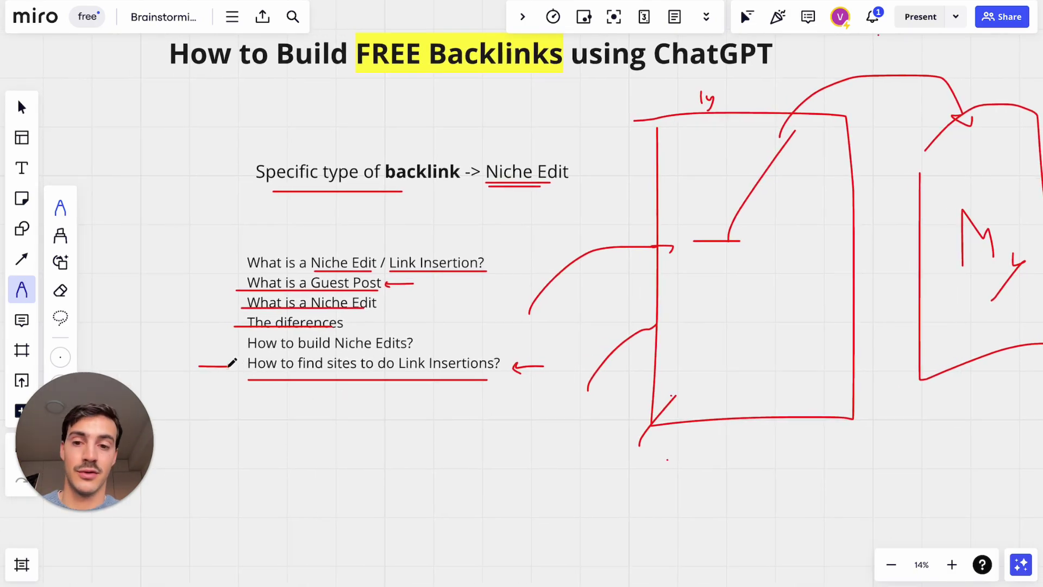
pyautogui.moveTo(194, 348); pyautogui.dragTo(226, 344)
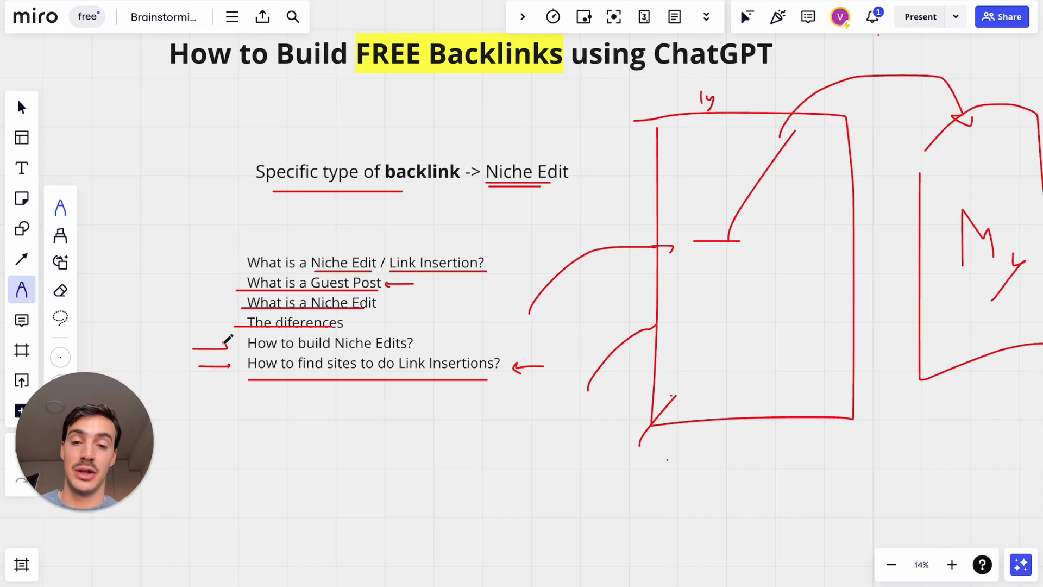
pyautogui.scroll(2, 392, 280)
pyautogui.hscroll(2, 392, 280)
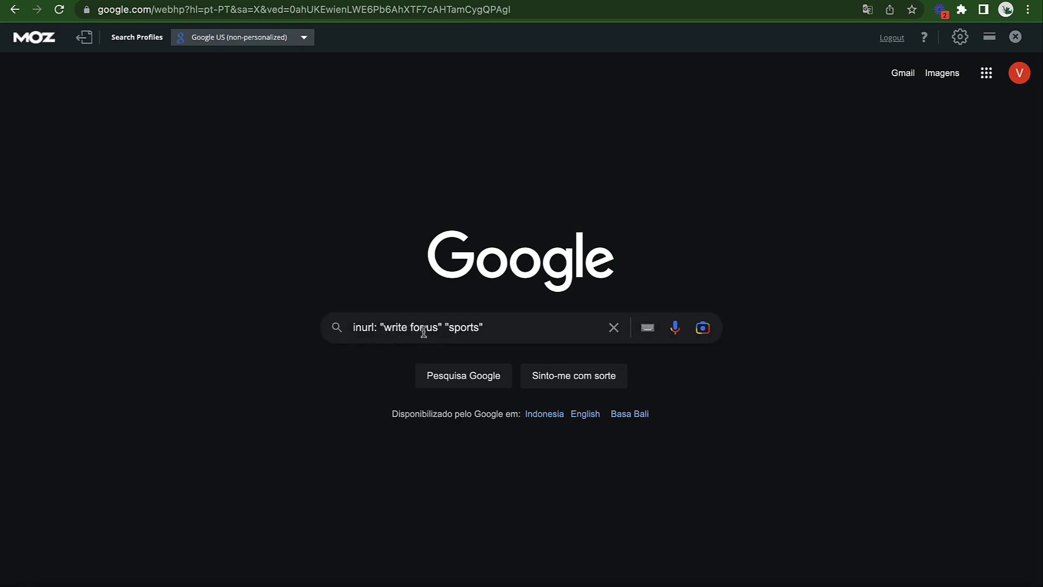
# Replace "sports" in the search query with the placeholder "niche" and highlight the whole query inurl: "write for us" "niche"
pyautogui.doubleClick(452, 331)
pyautogui.write('niche')
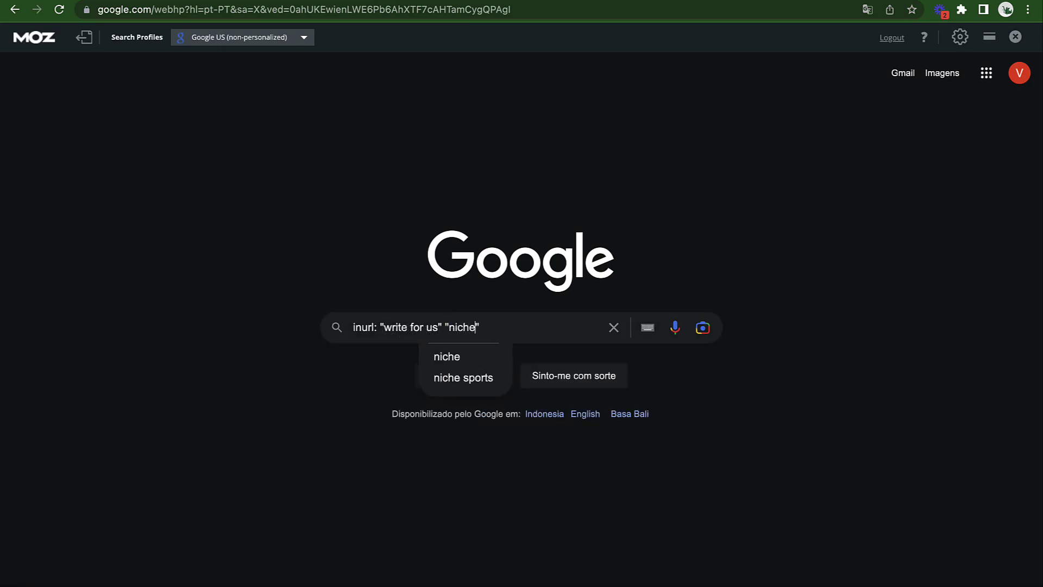
pyautogui.click(741, 162)
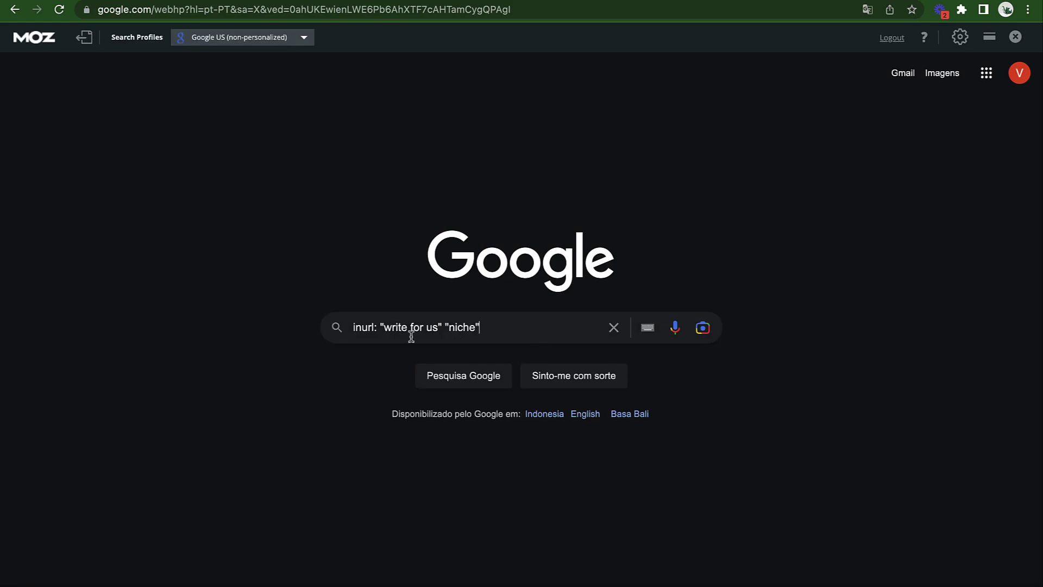
pyautogui.moveTo(350, 333); pyautogui.dragTo(506, 325)
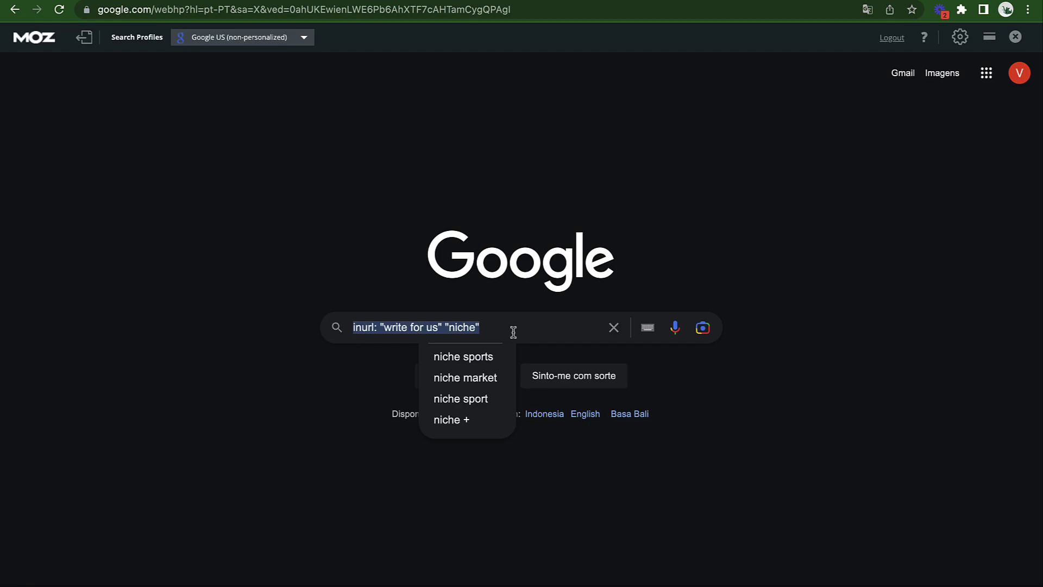
pyautogui.click(512, 332)
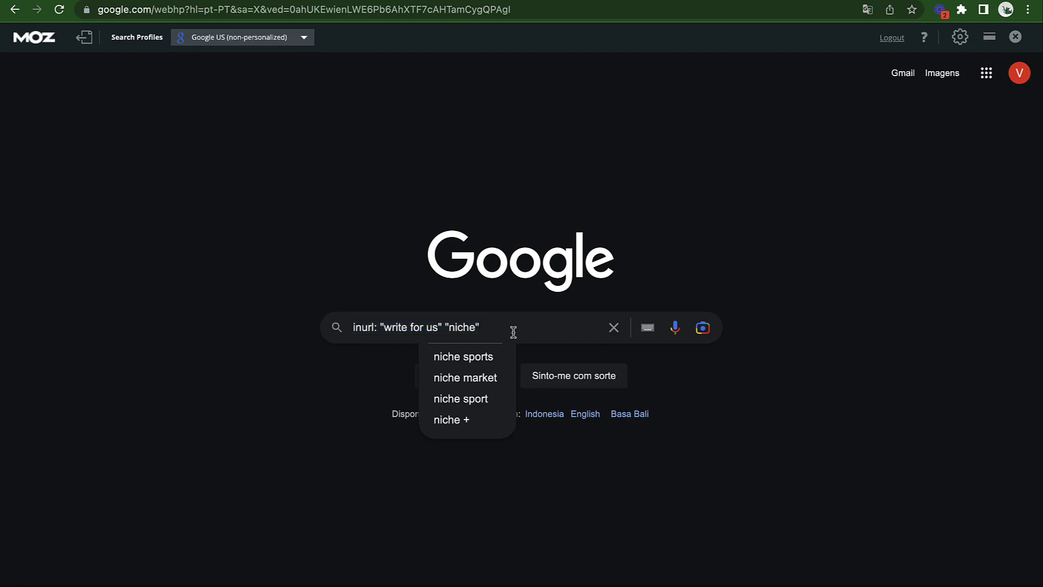
# Set the niche term to "lawyer" and run the Google search inurl: "write for us" "lawyer"
pyautogui.doubleClick(460, 328)
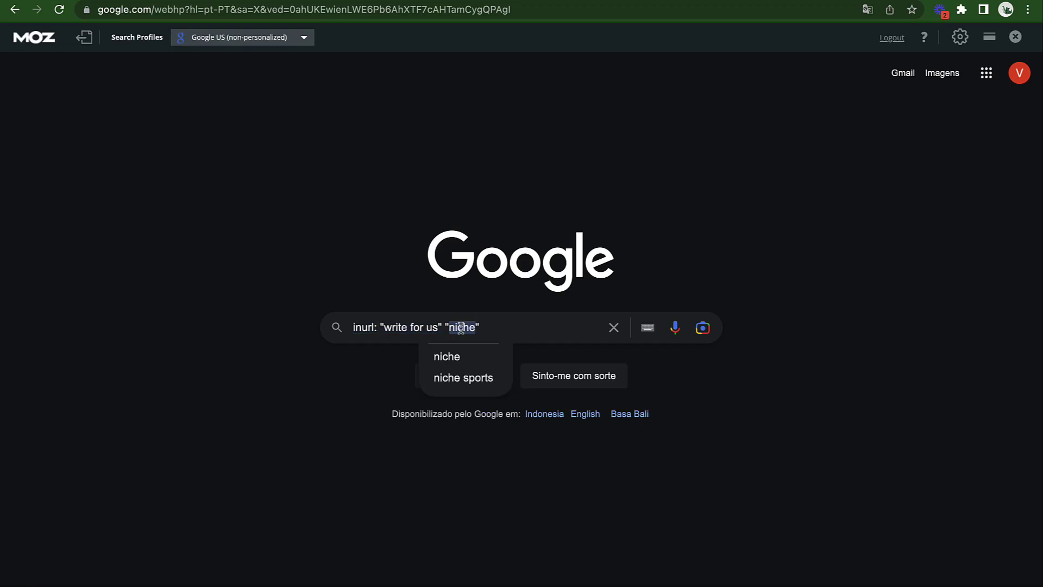
pyautogui.press('BackSpace')
pyautogui.write('lawyer')
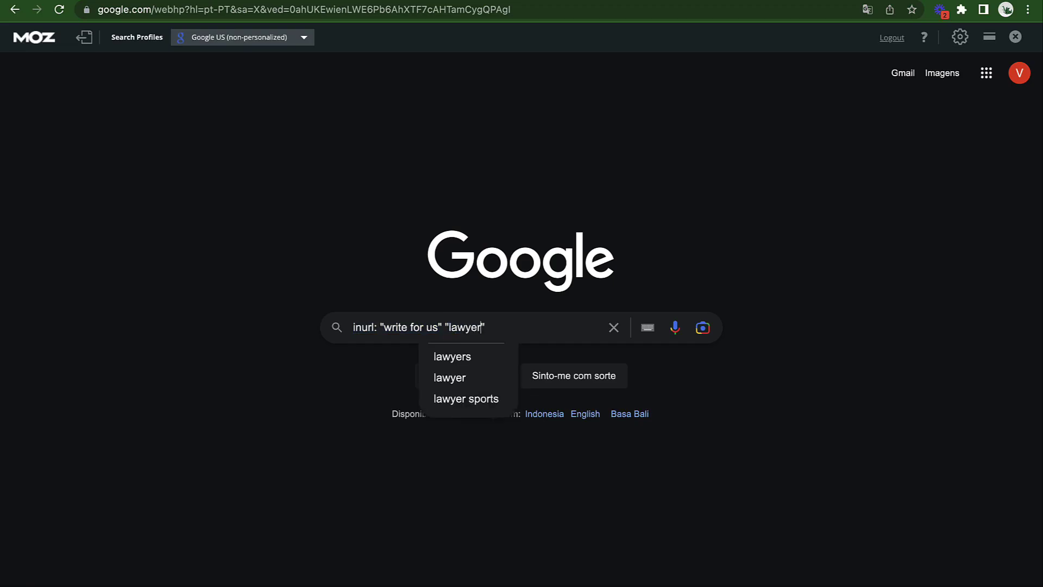
pyautogui.press('Return')
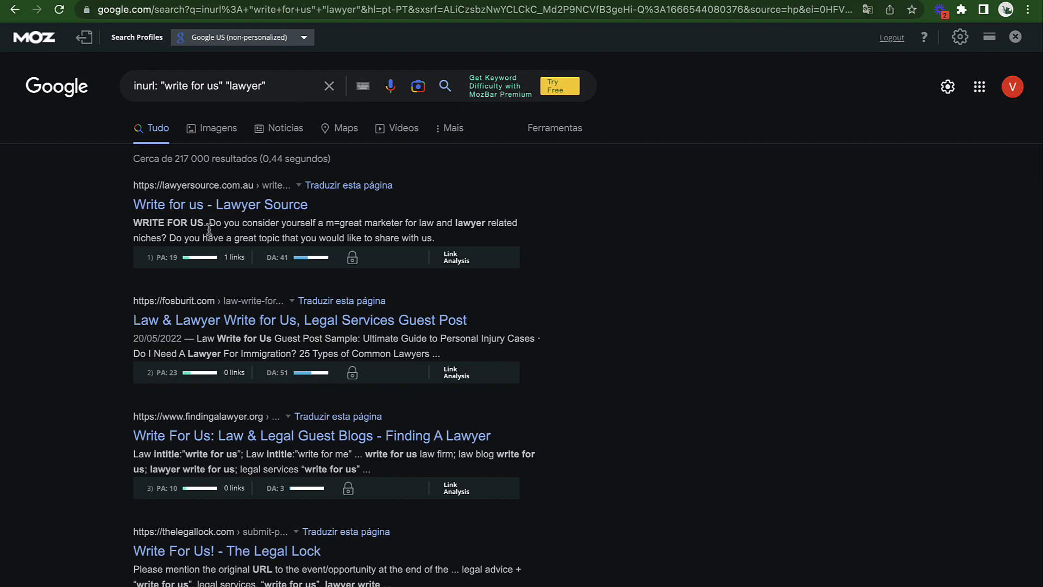
# Open the top "write for us" lawyer results, including Lawyer Source and Finding A Lawyer, in separate tabs
pyautogui.keyDown('ctrl'); pyautogui.click(208, 207); pyautogui.keyUp('ctrl')
pyautogui.keyDown('ctrl'); pyautogui.click(201, 440); pyautogui.keyUp('ctrl')
pyautogui.scroll(-3, 215, 426)
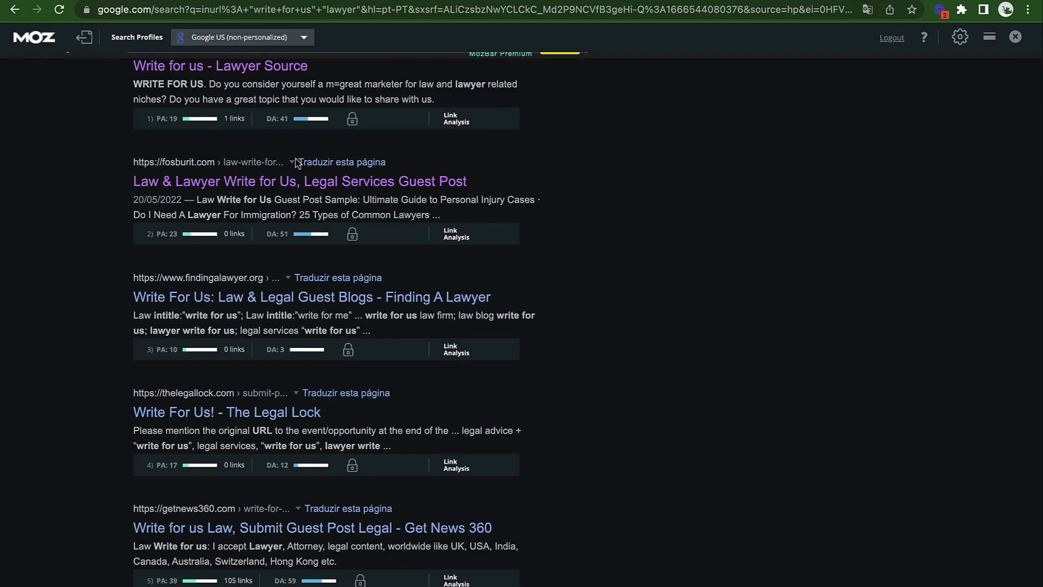
pyautogui.scroll(3, 326, 163)
pyautogui.scroll(-1, 296, 164)
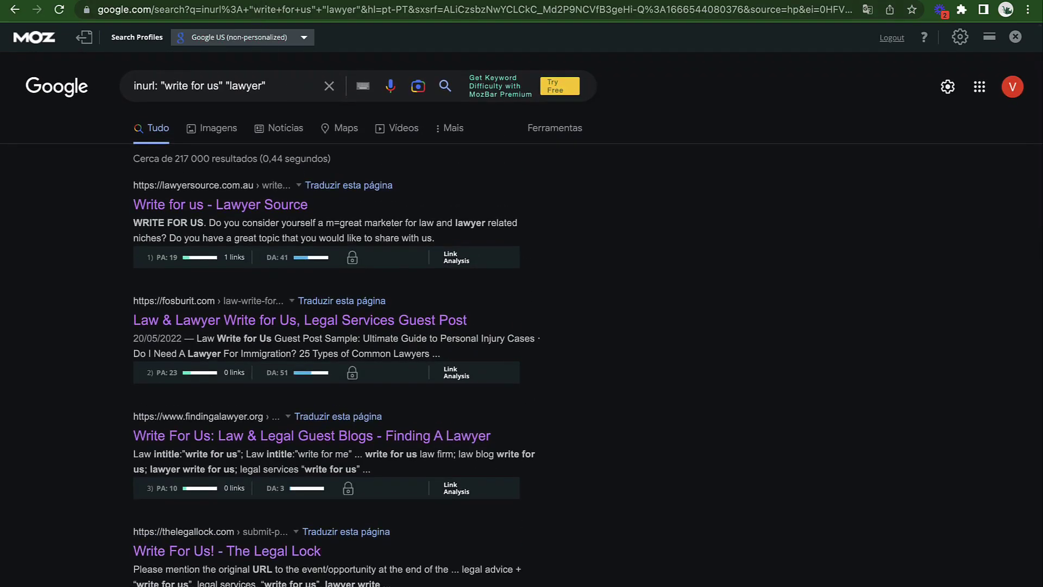
pyautogui.moveTo(267, 87); pyautogui.dragTo(161, 87)
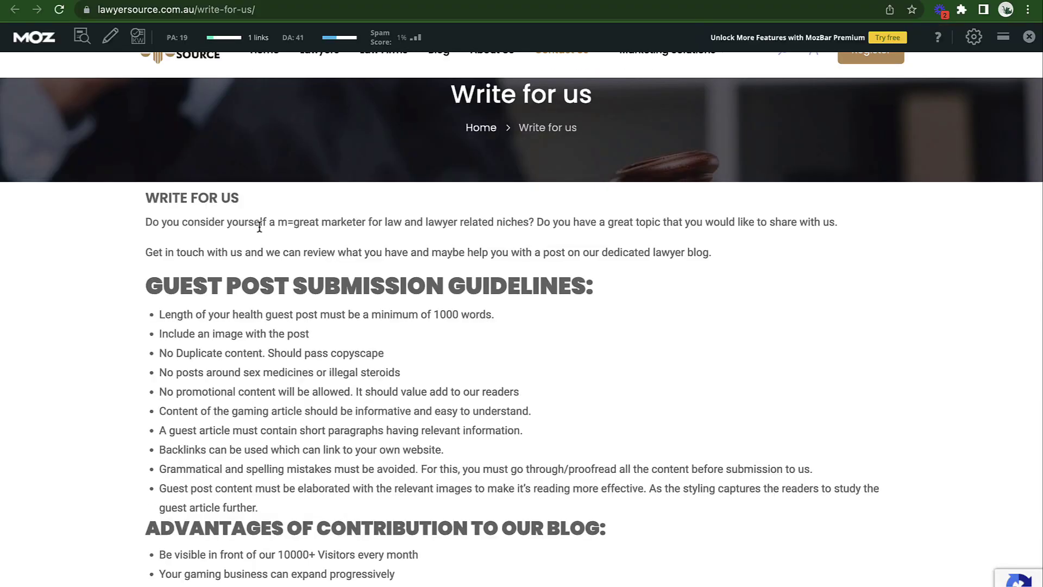
# Skim the whole Lawyer Source "Write for us" page
pyautogui.scroll(-15, 259, 227)
pyautogui.scroll(20, 275, 280)
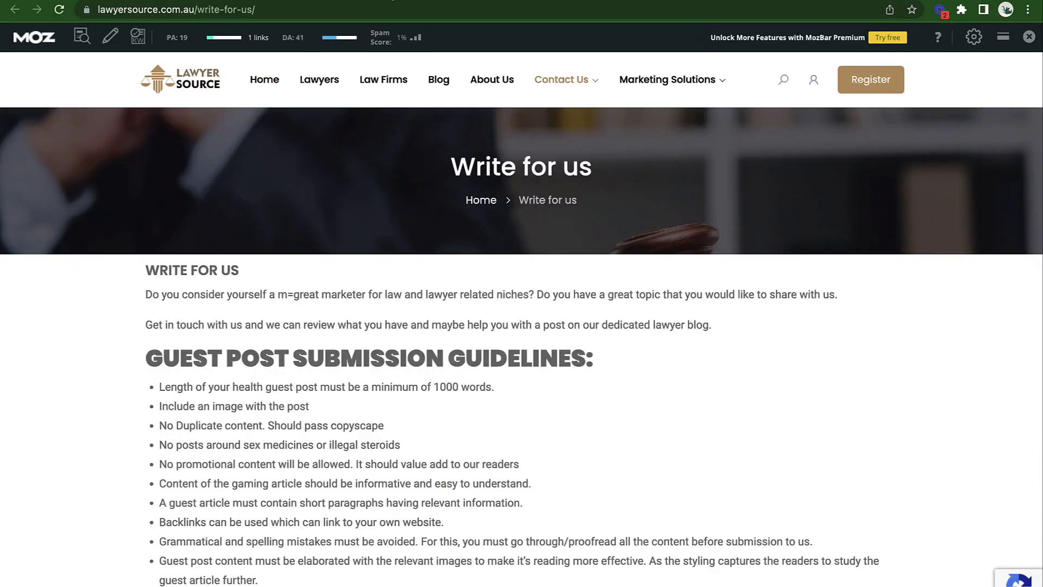
pyautogui.scroll(-4, 340, 239)
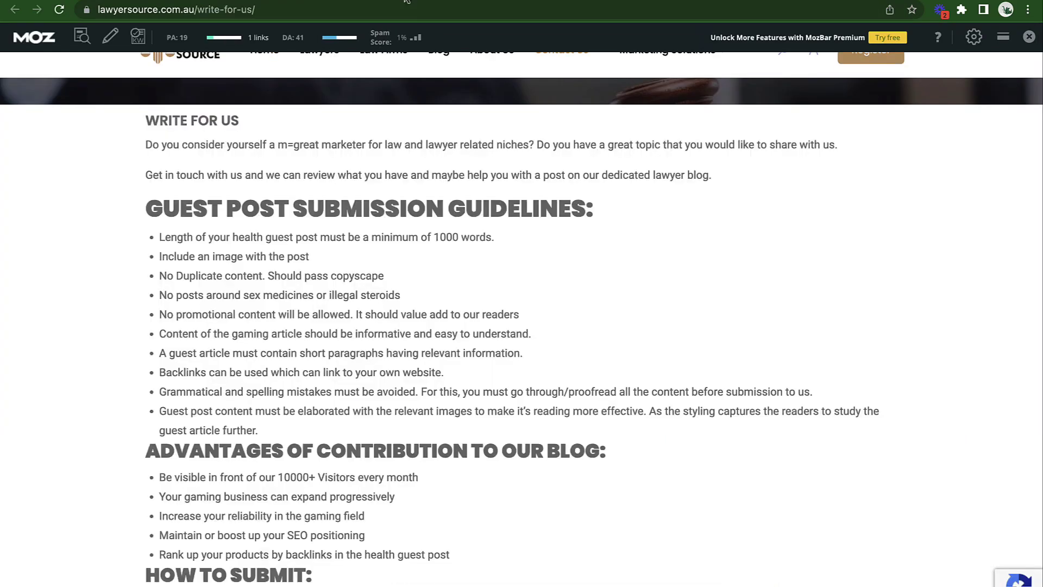
pyautogui.scroll(-3, 300, 492)
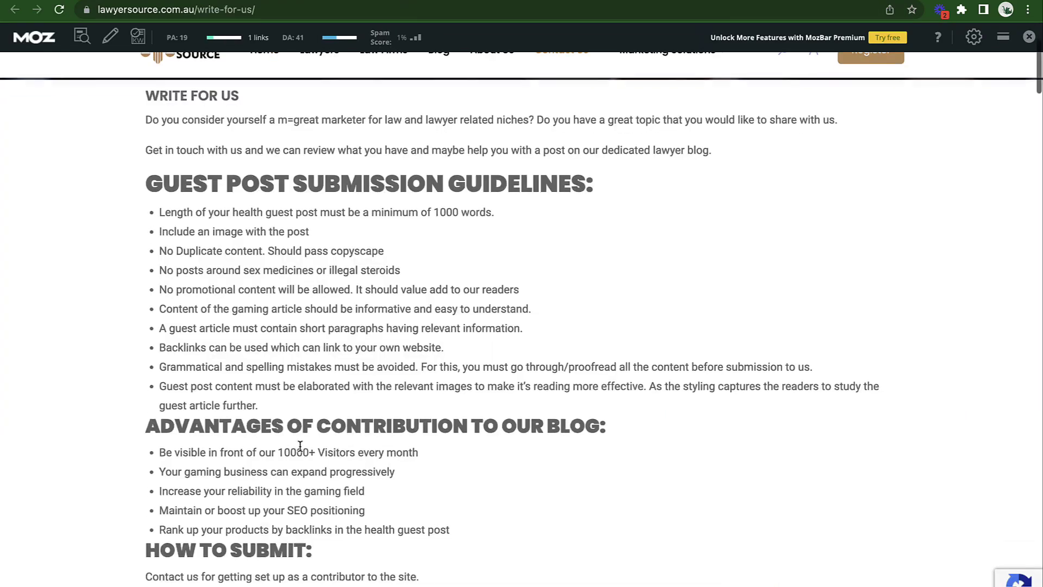
pyautogui.scroll(4, 299, 450)
# Highlight the "Guest Post Submission Guidelines" heading, the 1000-word minimum and the image requirement while reading them
pyautogui.moveTo(154, 217); pyautogui.dragTo(617, 207)
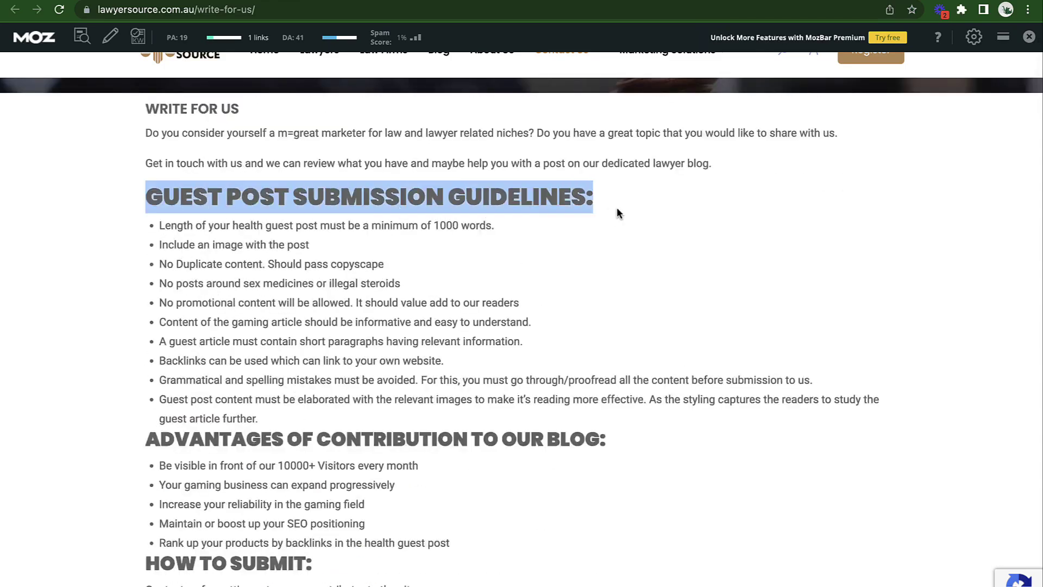
pyautogui.scroll(-1, 562, 216)
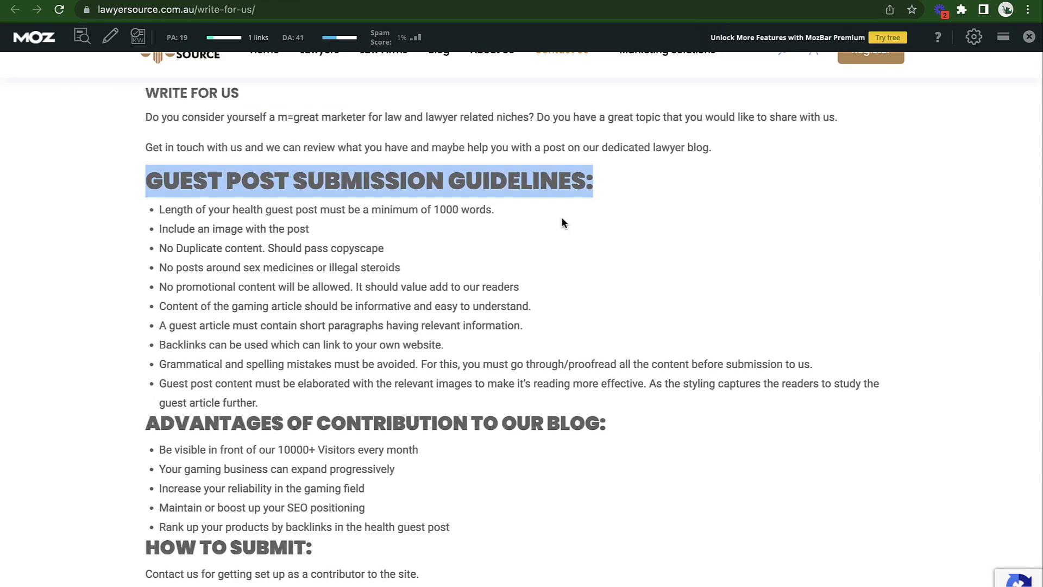
pyautogui.moveTo(402, 209); pyautogui.dragTo(571, 209)
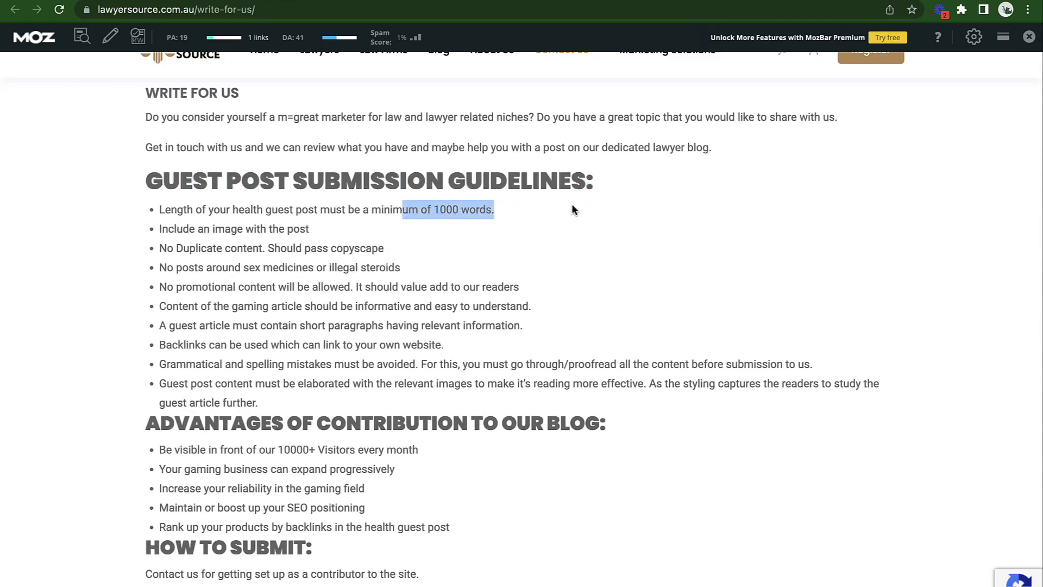
pyautogui.click(156, 227)
pyautogui.moveTo(156, 227); pyautogui.dragTo(366, 230)
pyautogui.scroll(-1, 367, 226)
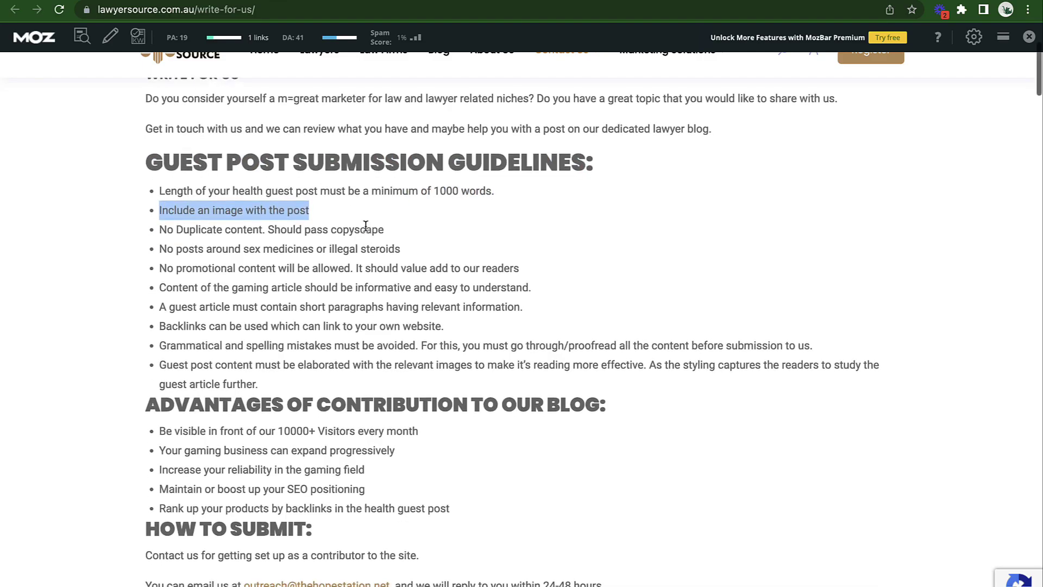
# Highlight the remaining guest post guidelines and the contact e-mail under "How to Submit"
pyautogui.moveTo(137, 266); pyautogui.dragTo(445, 263)
pyautogui.scroll(-1, 380, 217)
pyautogui.moveTo(142, 131); pyautogui.dragTo(526, 324)
pyautogui.scroll(-1, 524, 329)
pyautogui.scroll(-3, 406, 422)
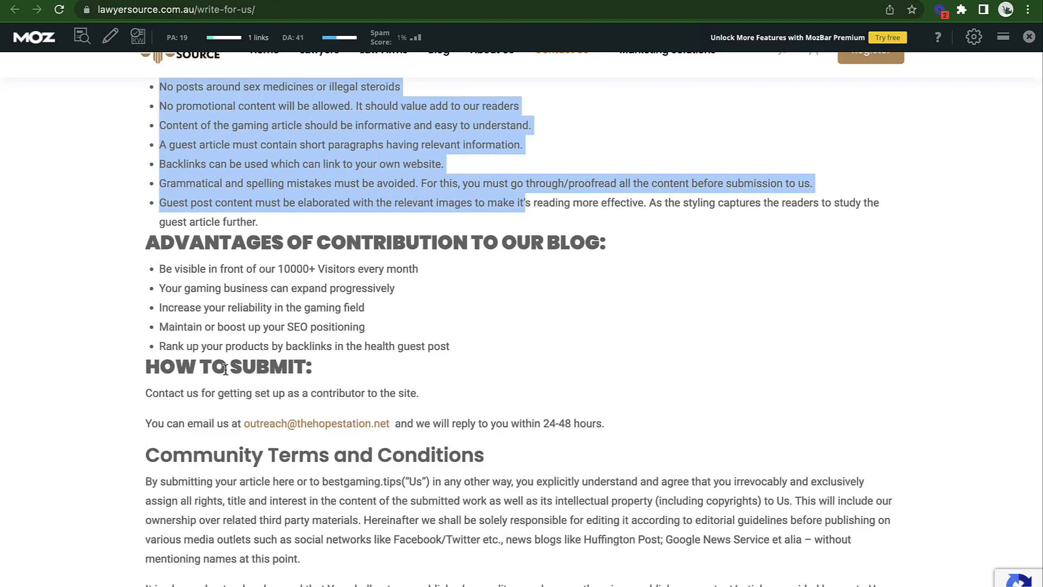
pyautogui.moveTo(402, 430); pyautogui.dragTo(230, 425)
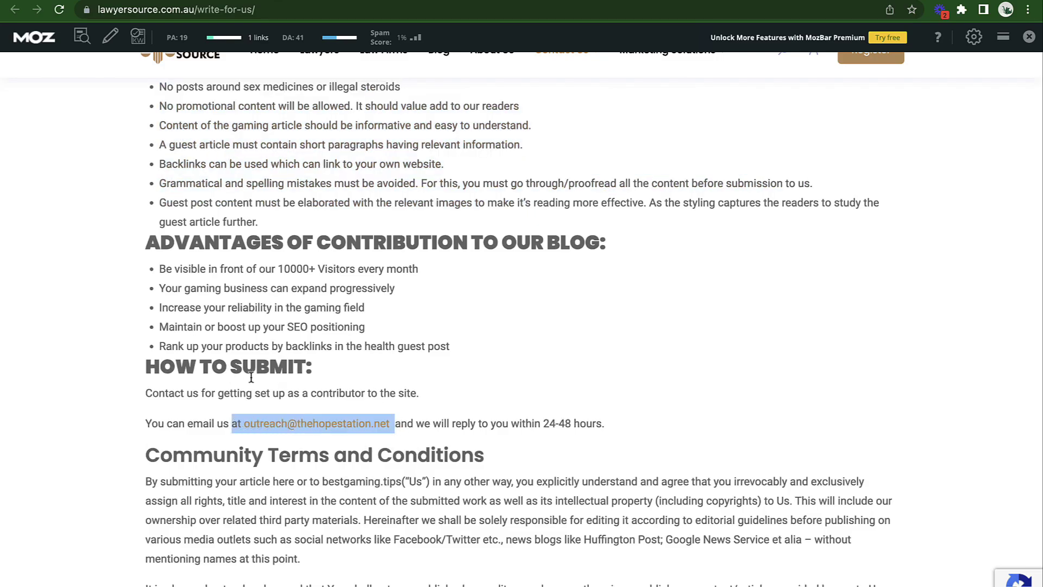
# Switch to the Fosburit site, dismiss the full-page ad and look through its home page articles
pyautogui.hotkey('ctrl', 'Tab')
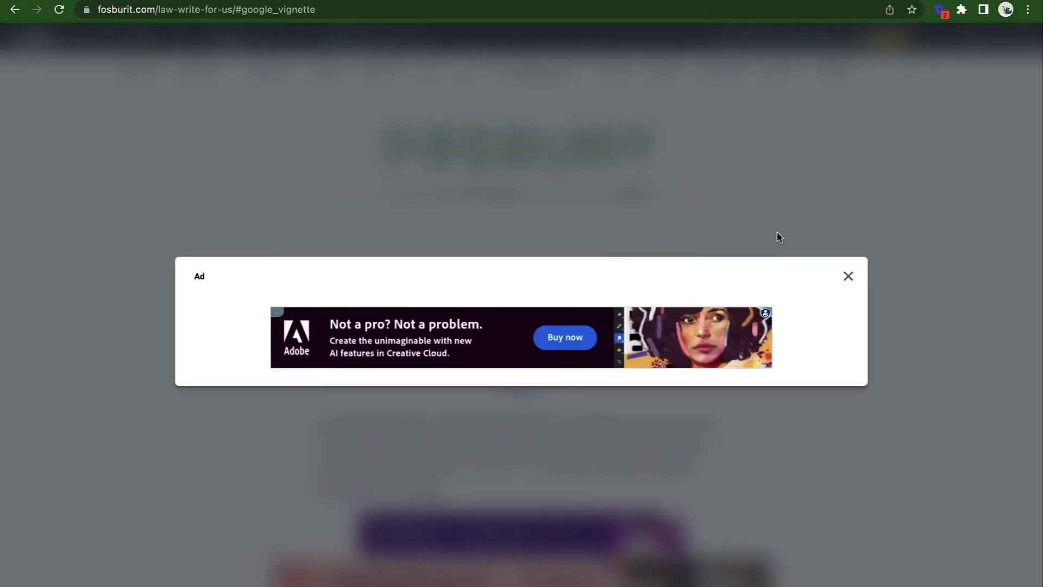
pyautogui.click(848, 276)
pyautogui.scroll(-10, 451, 239)
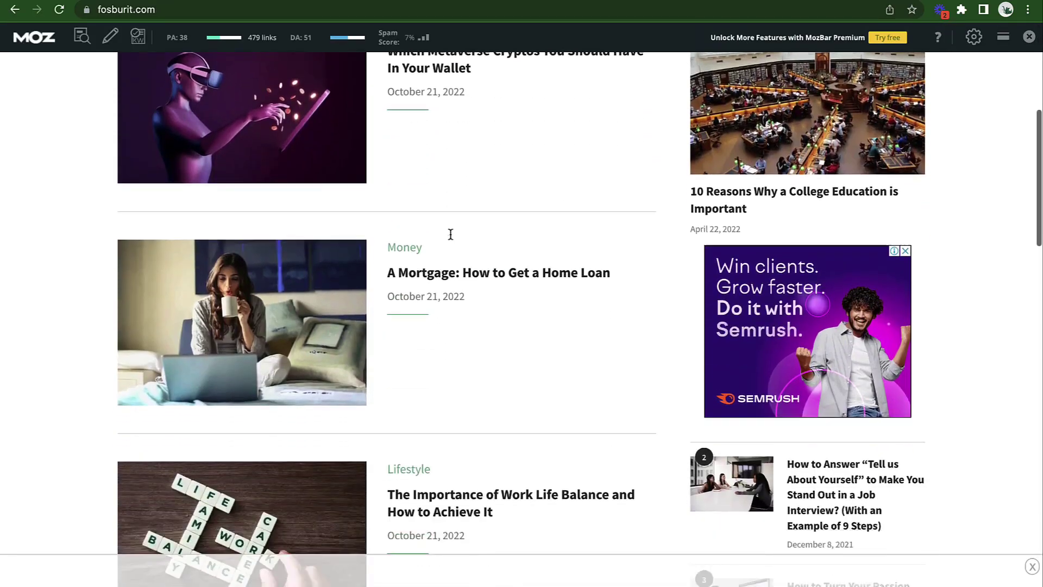
pyautogui.scroll(9, 450, 238)
pyautogui.scroll(2, 450, 239)
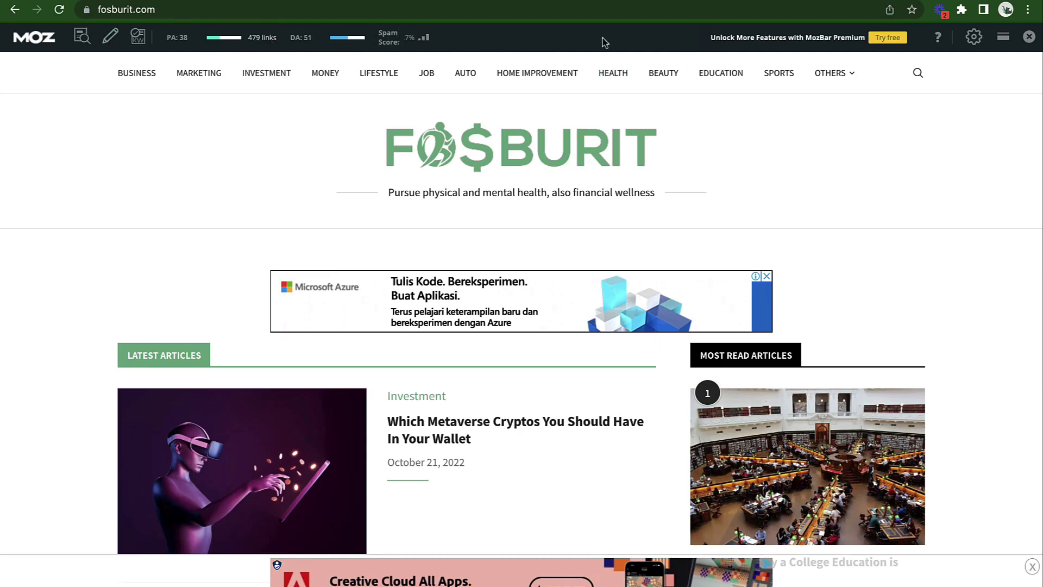
# Locate MozBar among the browser's extensions, then search for "moz bar" and view Moz's extension page
pyautogui.click(963, 11)
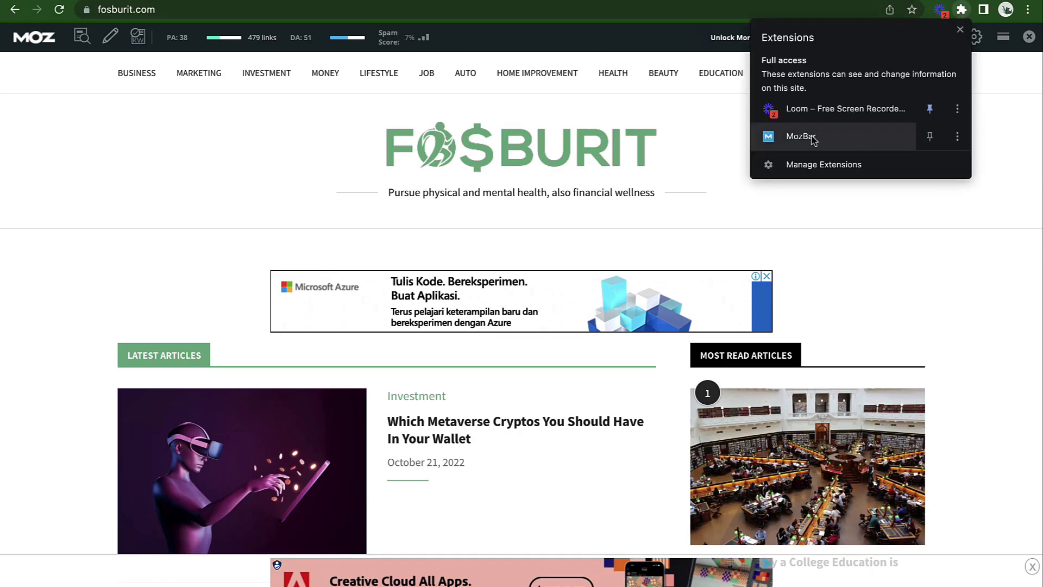
pyautogui.click(269, 145)
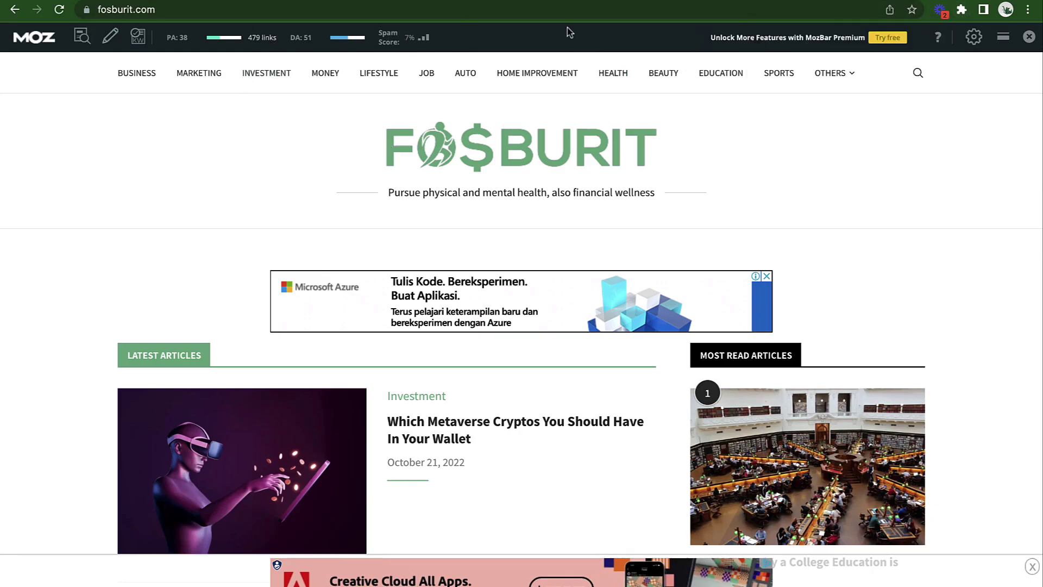
pyautogui.click(678, 2)
pyautogui.click(659, 5)
pyautogui.write('moz bar')
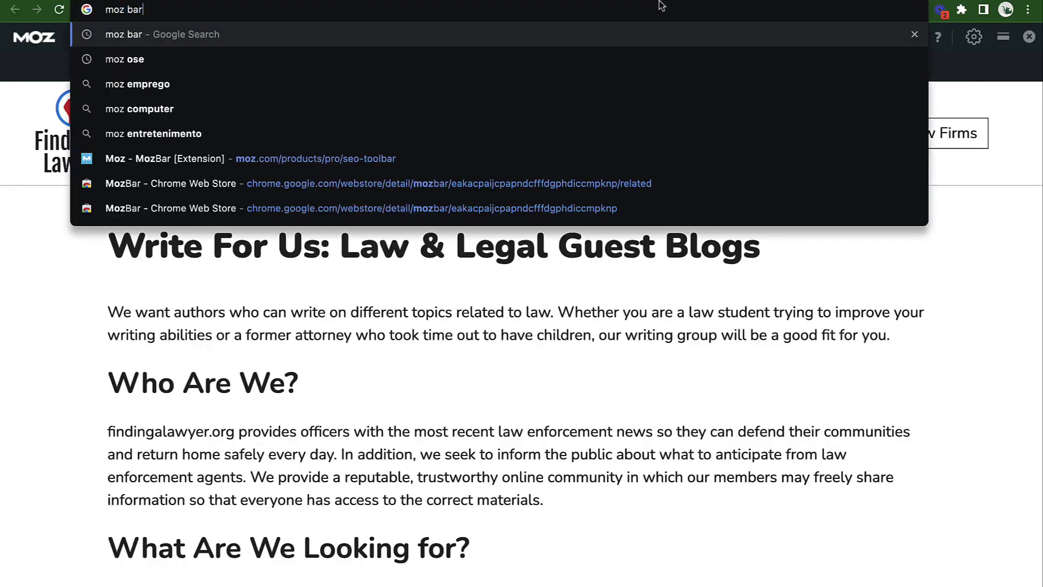
pyautogui.press('Return')
pyautogui.click(217, 251)
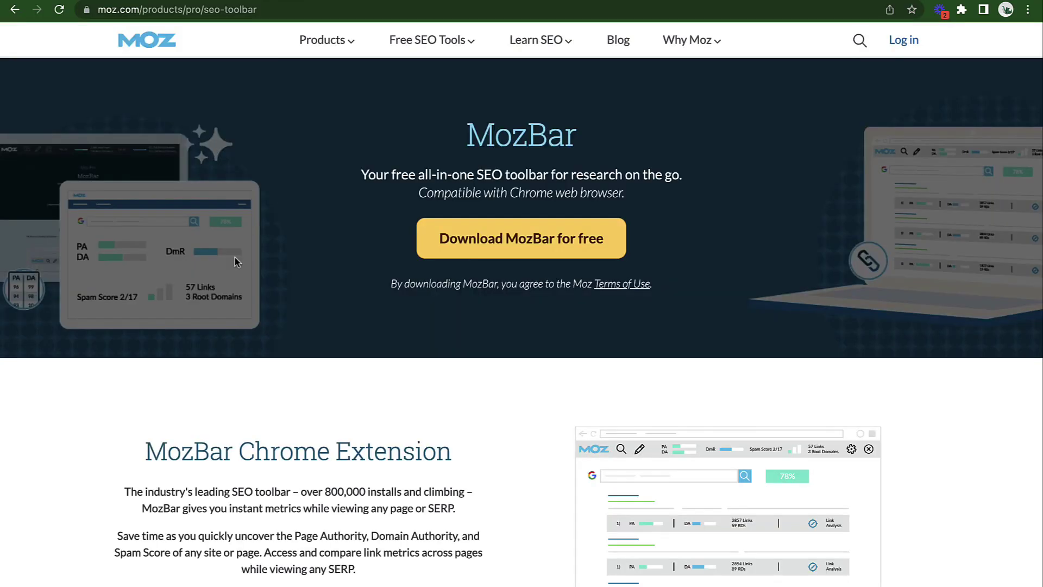
pyautogui.hotkey('alt', 'Left')
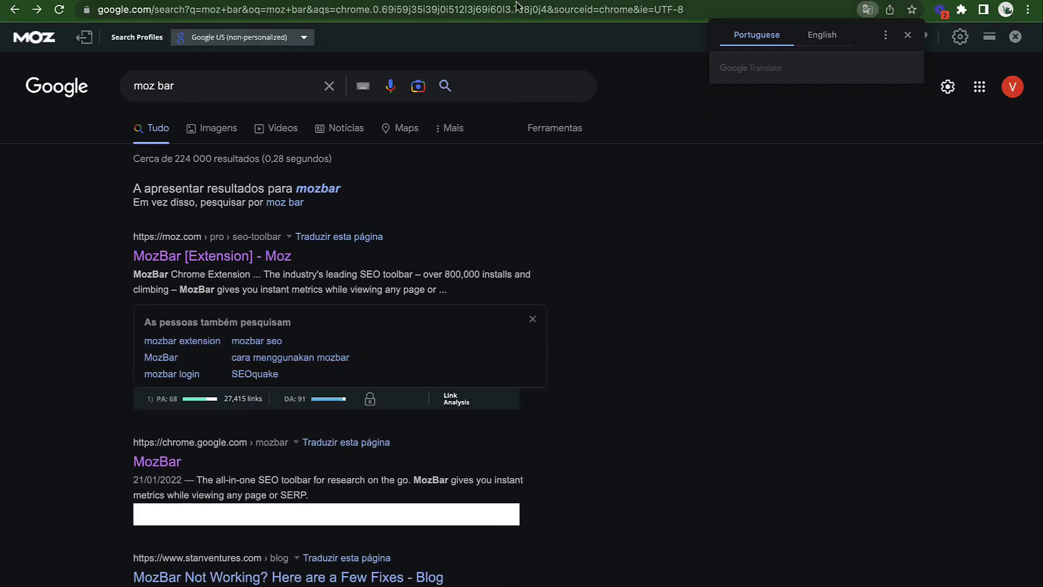
pyautogui.click(907, 35)
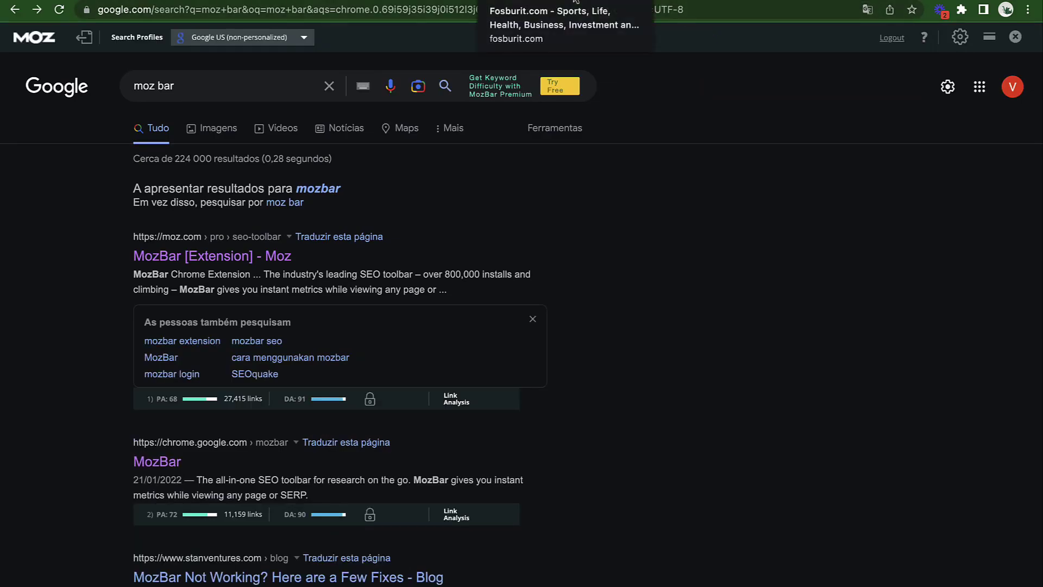
# Return to the lawyer search results and open "Write for us Law, Submit Guest Post Legal - Get News 360" in a new tab
pyautogui.click(576, 1)
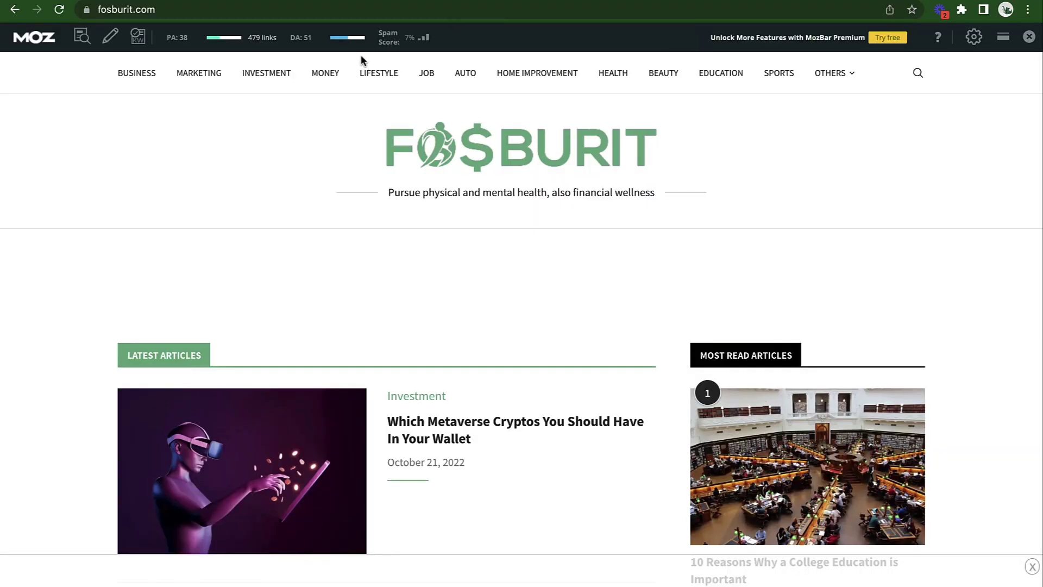
pyautogui.click(391, 1)
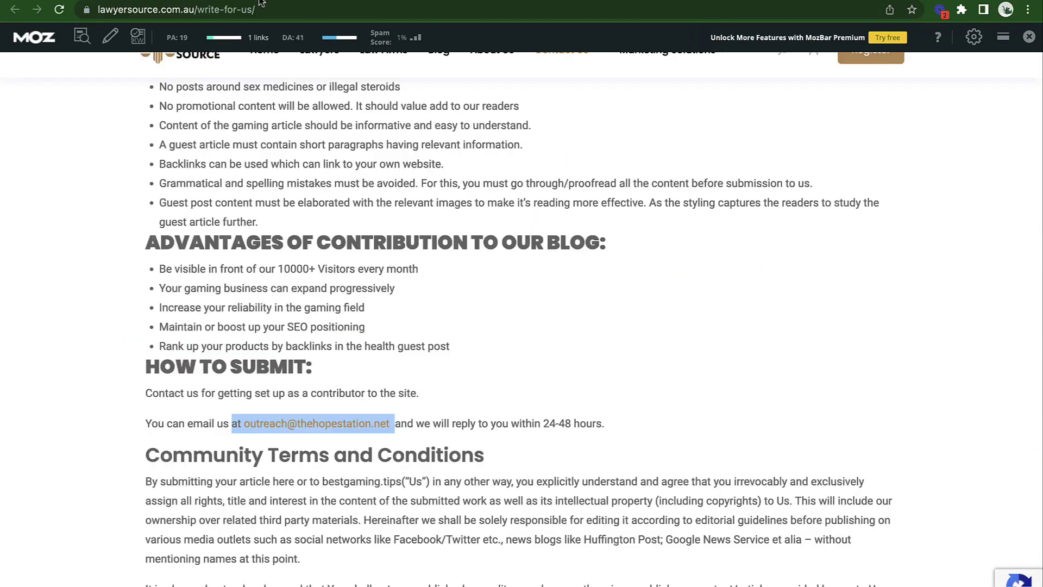
pyautogui.click(260, 2)
pyautogui.click(69, 248)
pyautogui.scroll(-4, 69, 248)
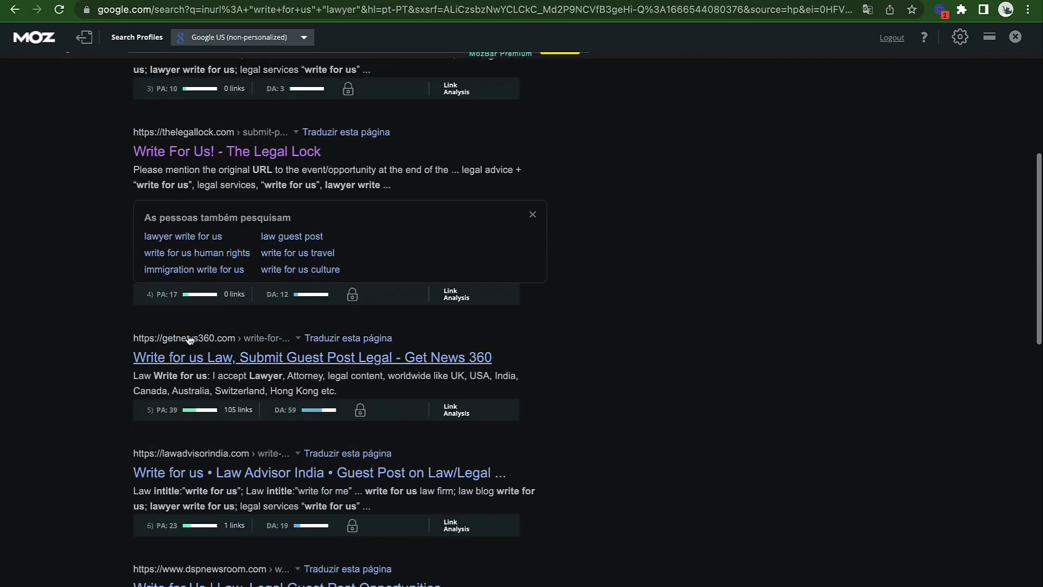
pyautogui.keyDown('ctrl'); pyautogui.click(223, 356); pyautogui.keyUp('ctrl')
pyautogui.scroll(-2, 220, 478)
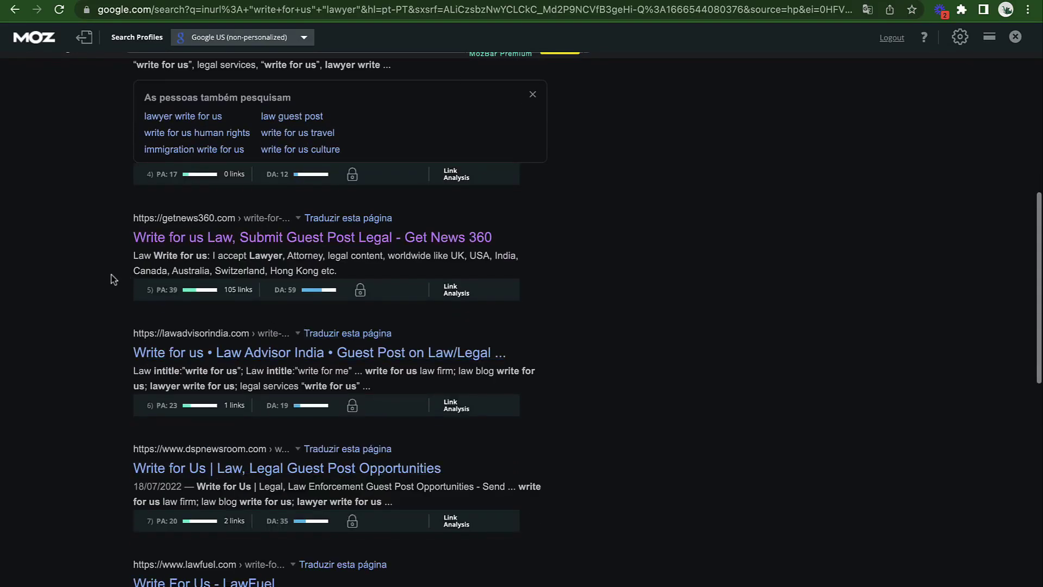
# Examine the Get News 360 law "Write for us" page and the topic categories in its site navigation
pyautogui.click(220, 3)
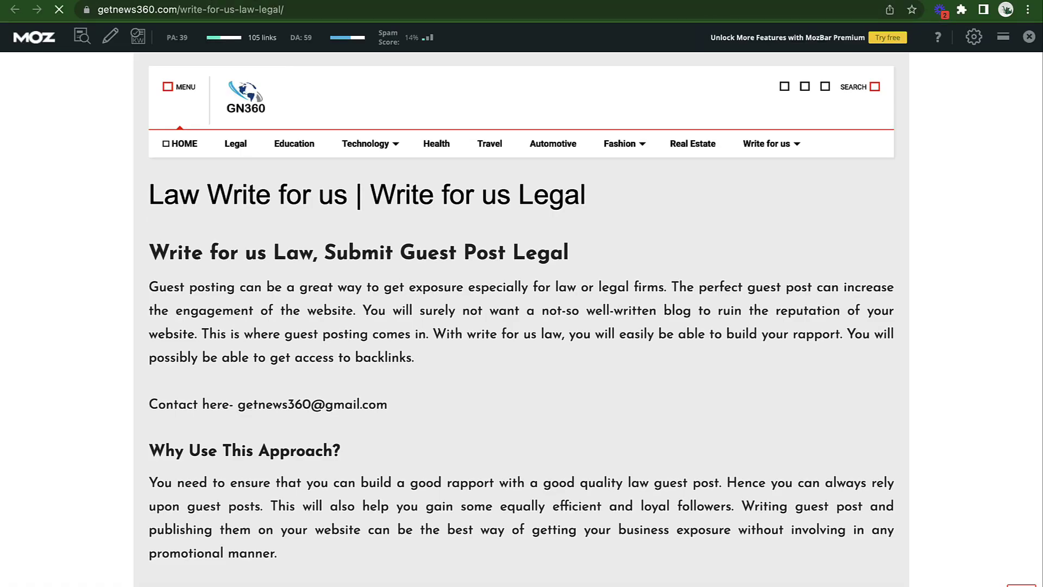
pyautogui.moveTo(596, 152)
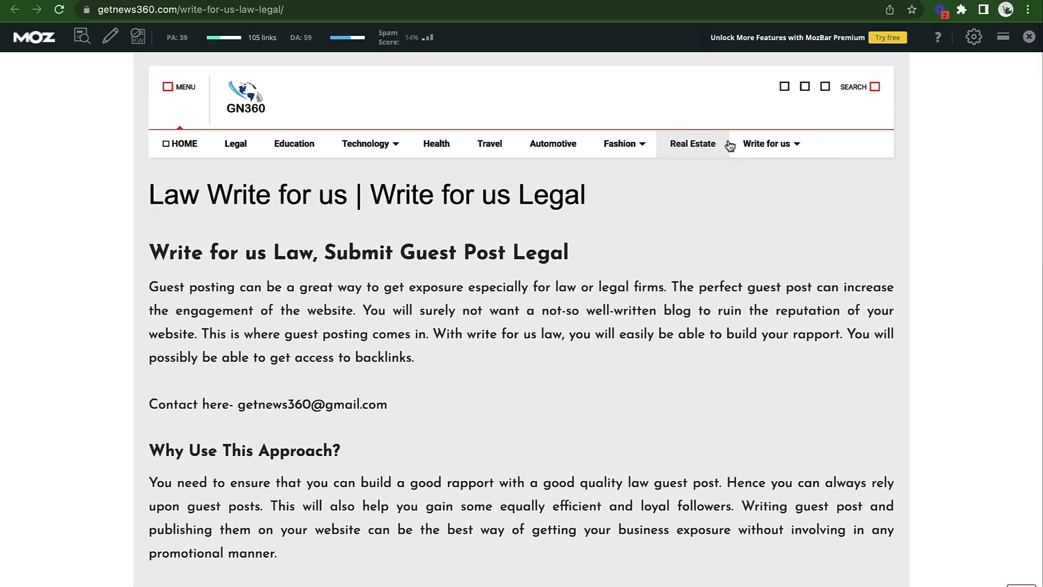
pyautogui.moveTo(799, 154)
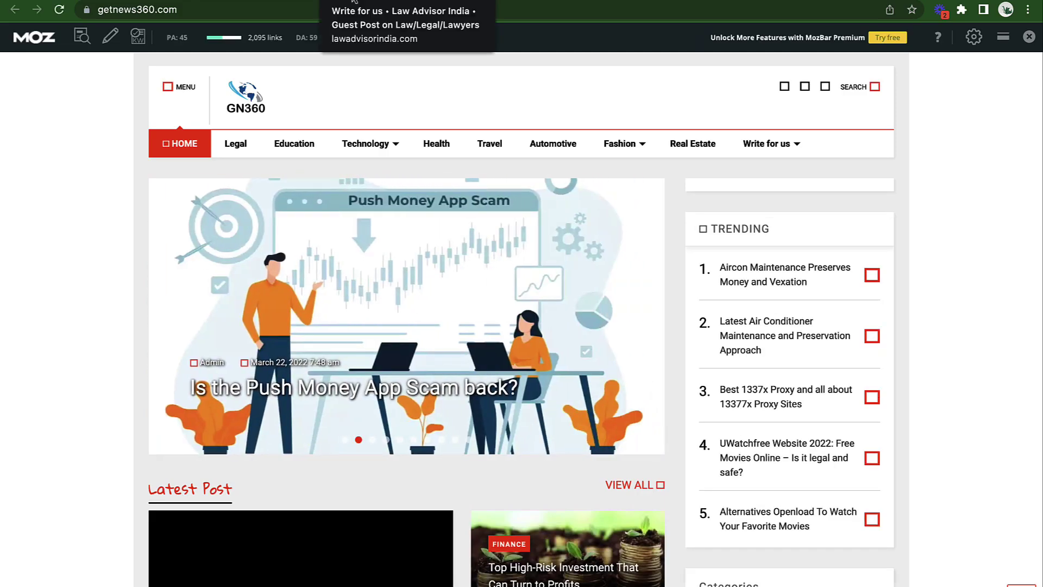
# Switch to the Lawyer Source site, check its MozBar metrics and look through the home page
pyautogui.moveTo(367, 140)
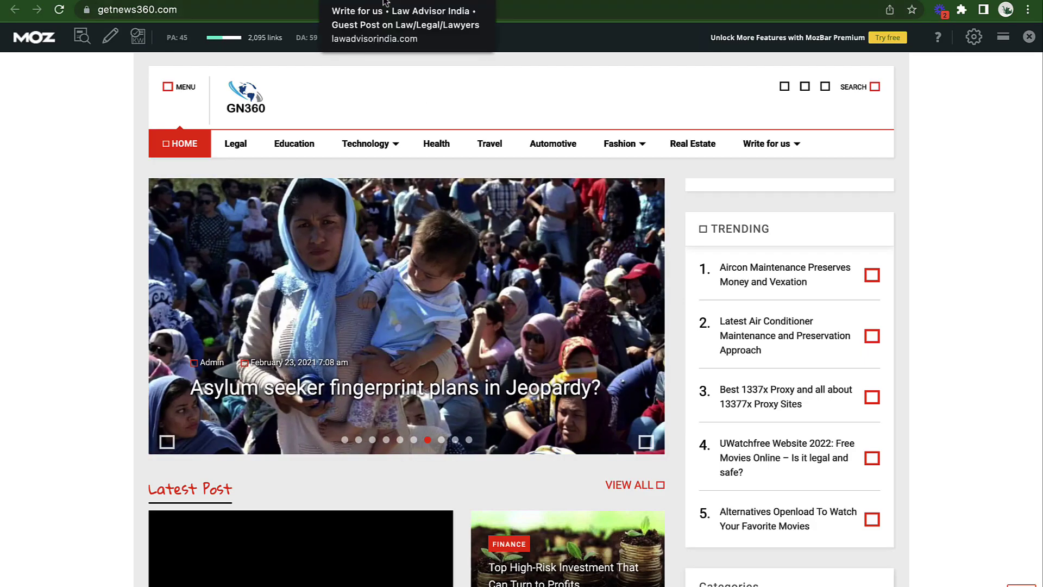
pyautogui.click(384, 3)
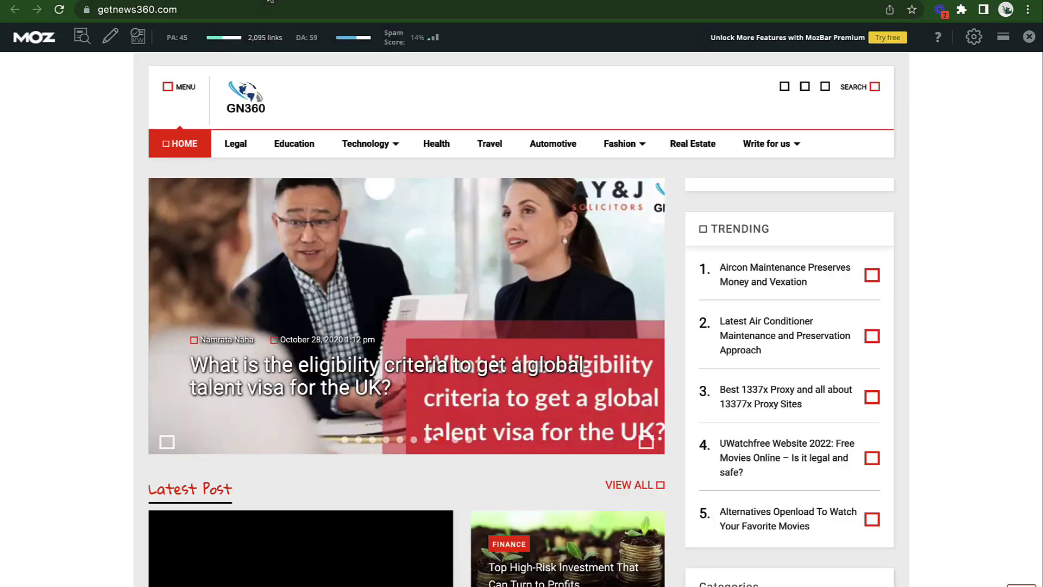
pyautogui.click(270, 1)
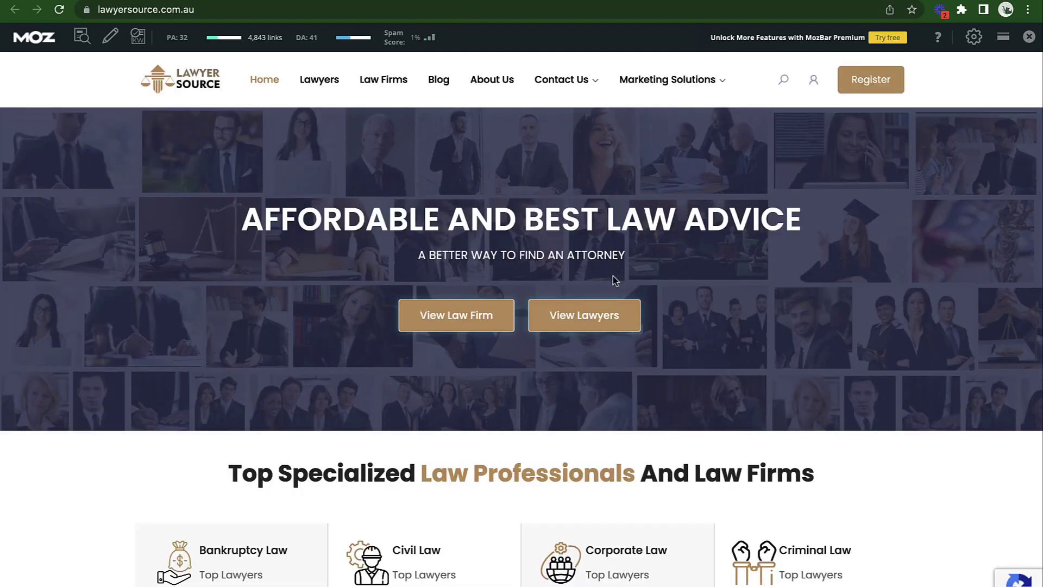
pyautogui.scroll(-10, 612, 280)
pyautogui.scroll(10, 613, 277)
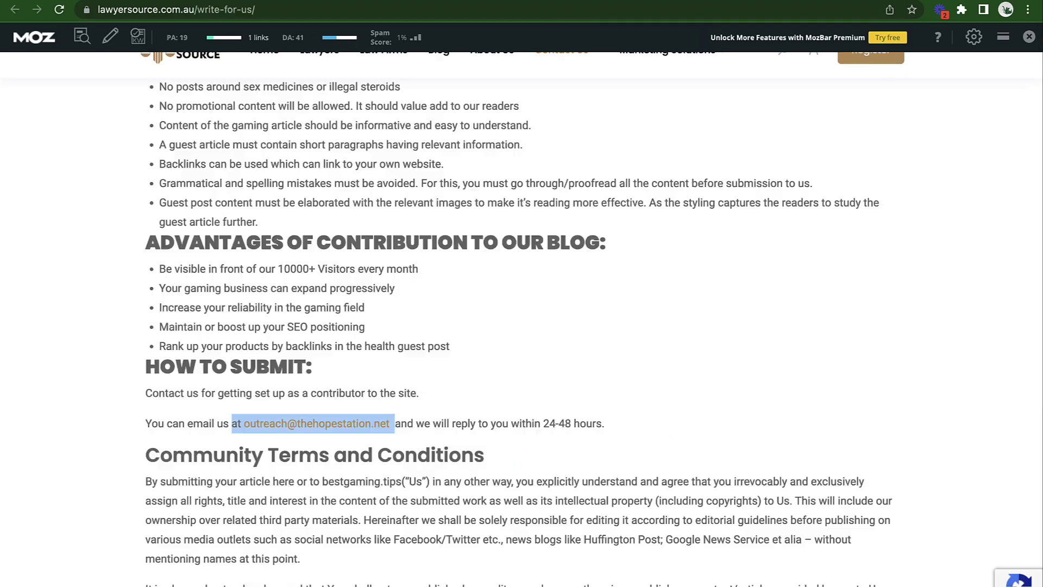
# Examine the Lawyer Source "Write for us" page, highlighting the guest post submission guidelines heading and the contact e-mail for submissions
pyautogui.scroll(5, 442, 242)
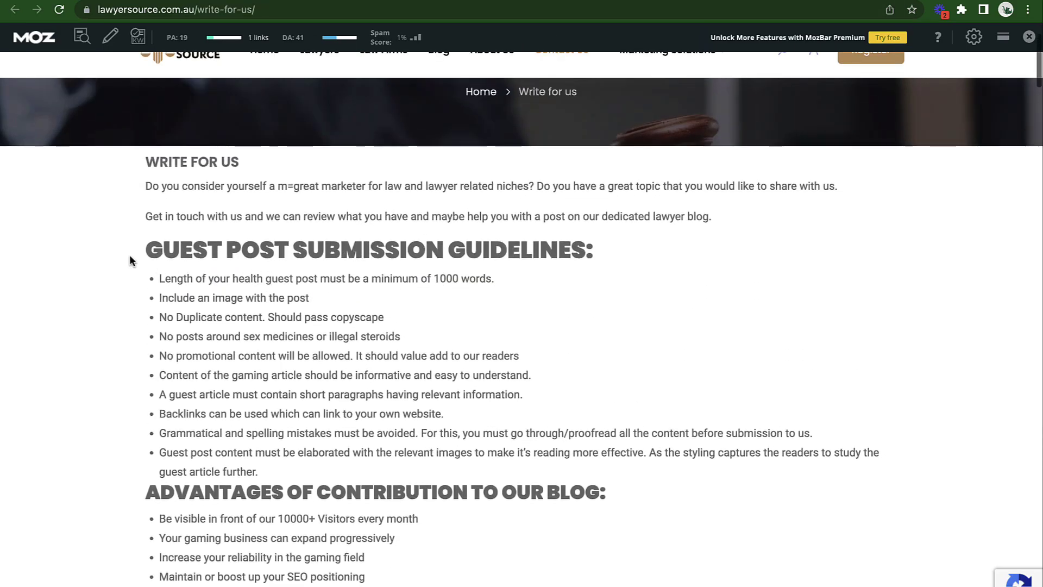
pyautogui.moveTo(130, 255); pyautogui.dragTo(442, 250)
pyautogui.scroll(-1, 442, 250)
pyautogui.scroll(-1, 443, 251)
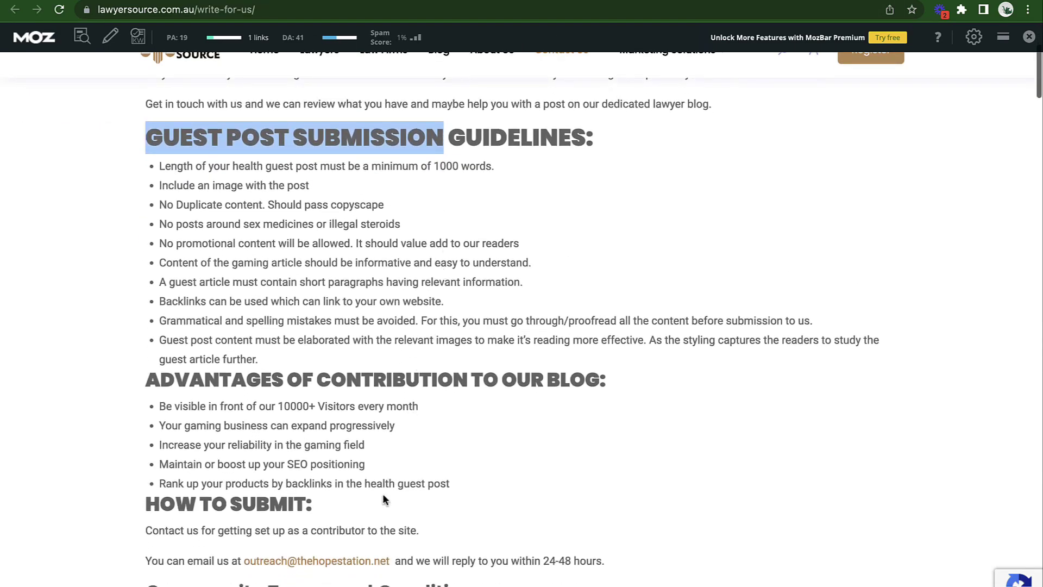
pyautogui.moveTo(401, 547); pyautogui.dragTo(237, 548)
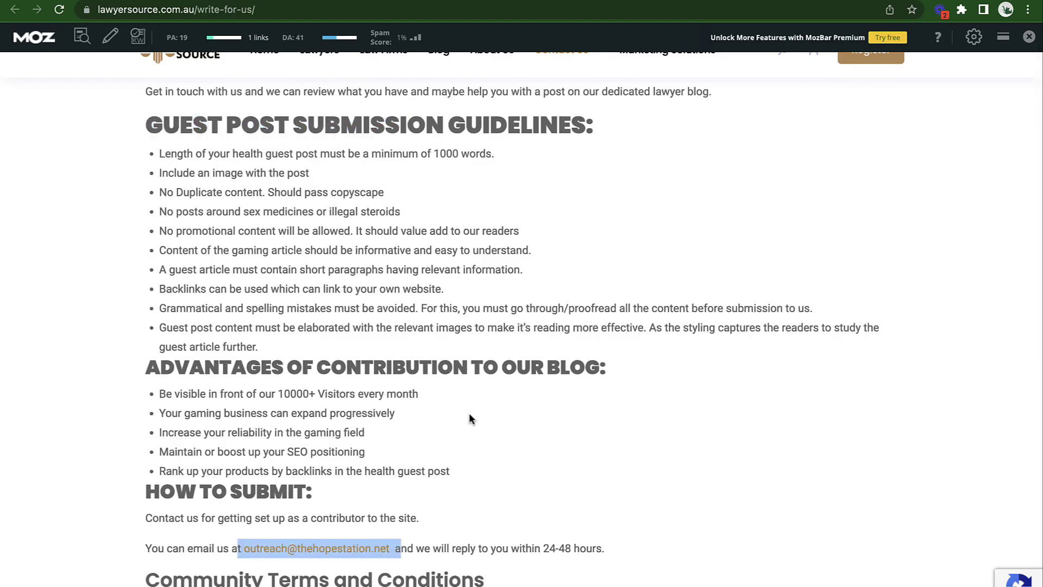
pyautogui.scroll(5, 468, 418)
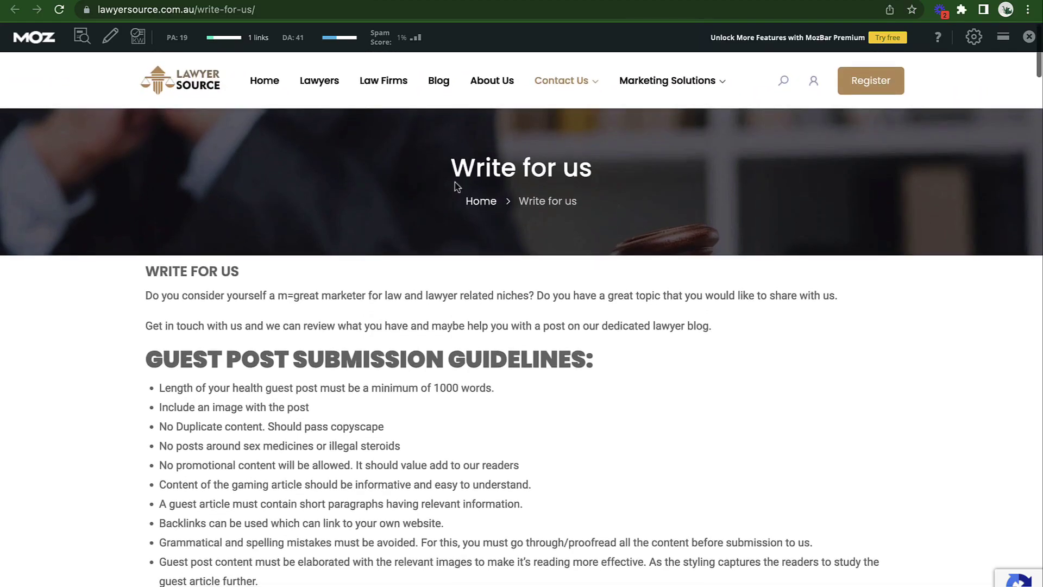
# Browse Lawyer Source's Lawyers and Law Firms listings and look through the articles on its blog
pyautogui.click(383, 83)
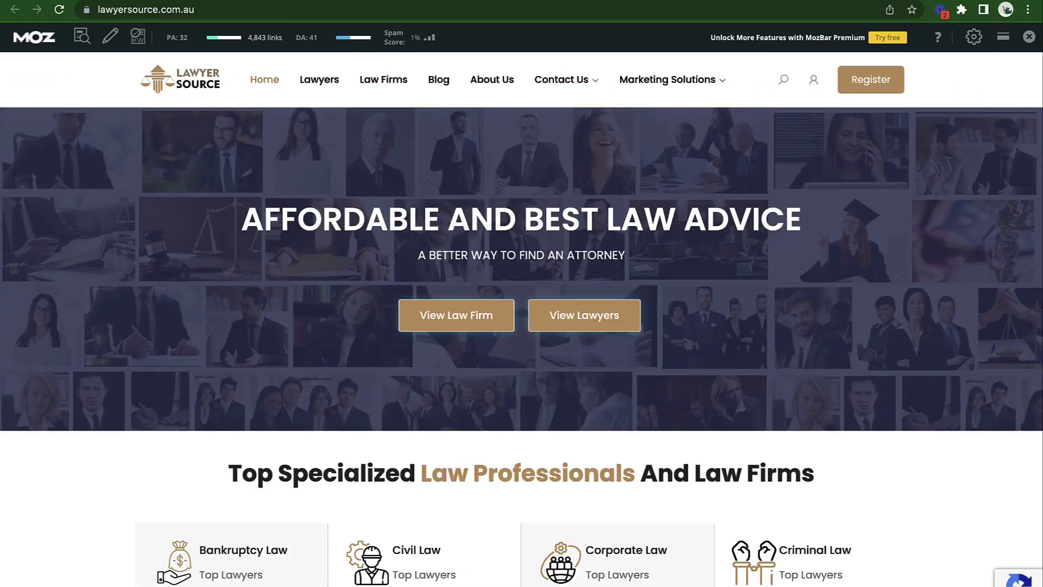
pyautogui.click(320, 84)
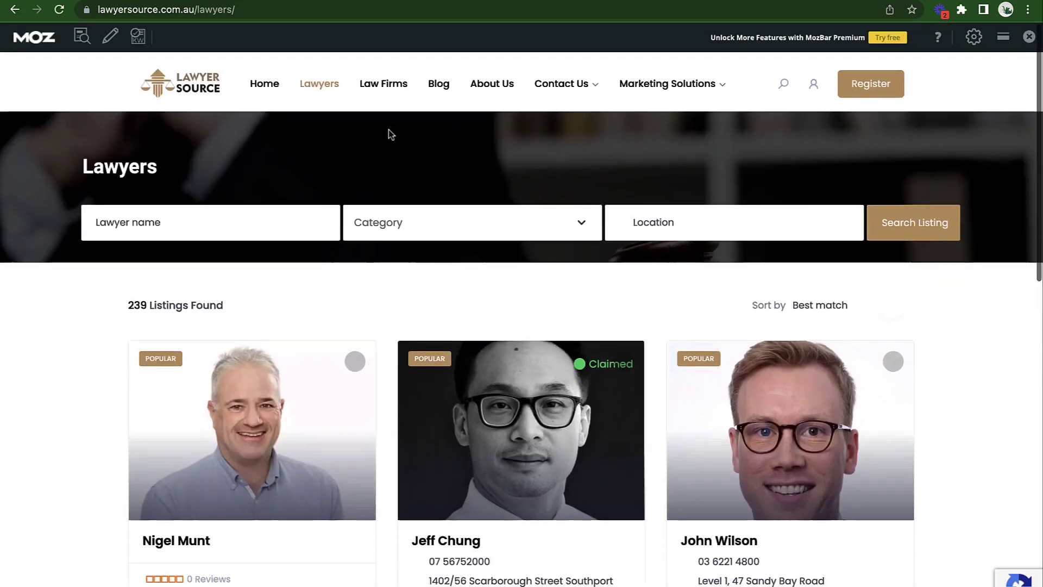
pyautogui.click(392, 85)
pyautogui.click(438, 84)
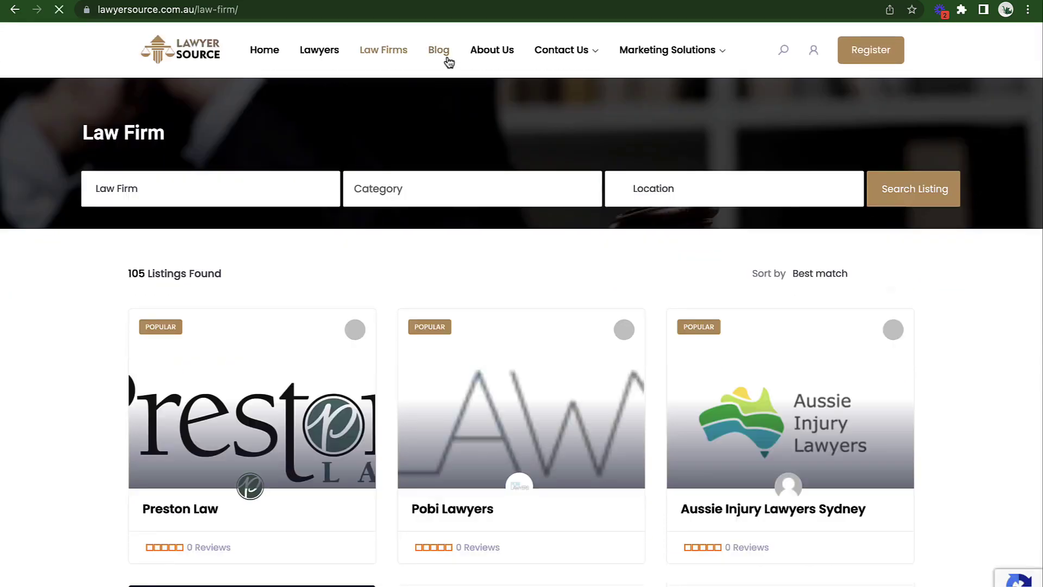
pyautogui.scroll(-5, 447, 216)
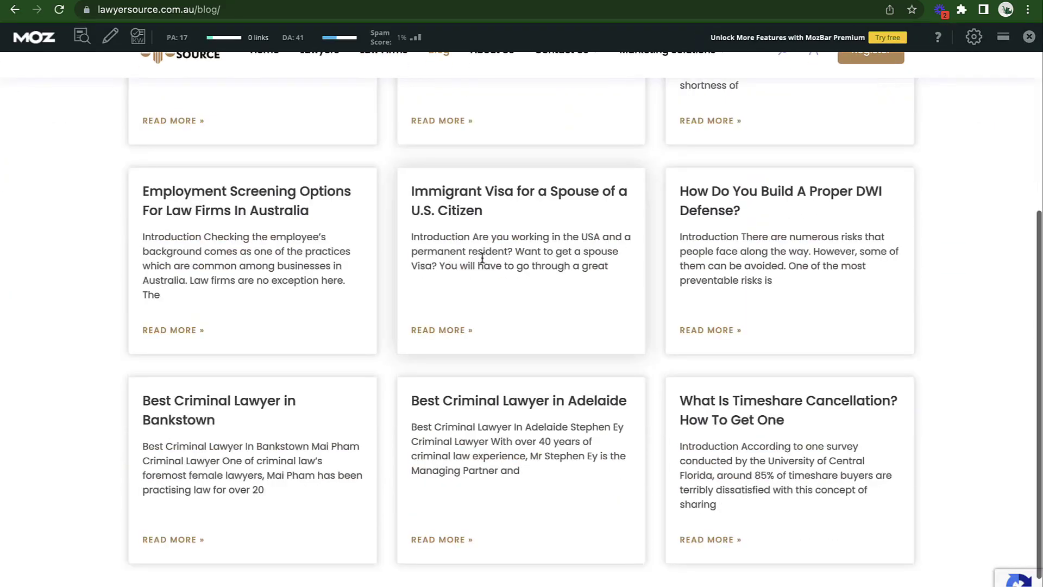
# Open the "Immigrant Visa for a Spouse of a U.S. Citizen" article and read through it for places that could hold a link
pyautogui.click(448, 216)
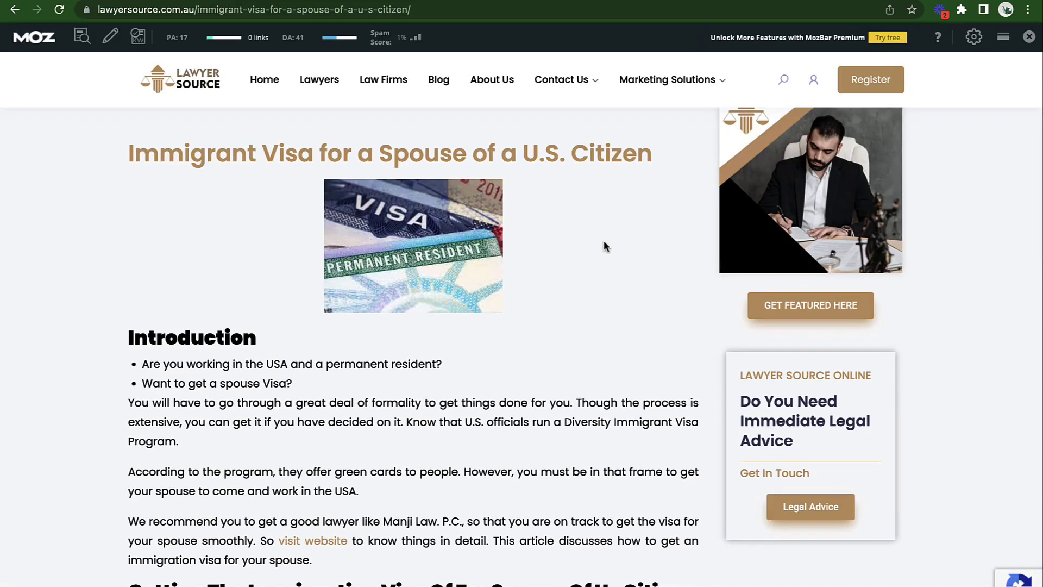
pyautogui.scroll(-1, 604, 242)
pyautogui.scroll(-10, 604, 242)
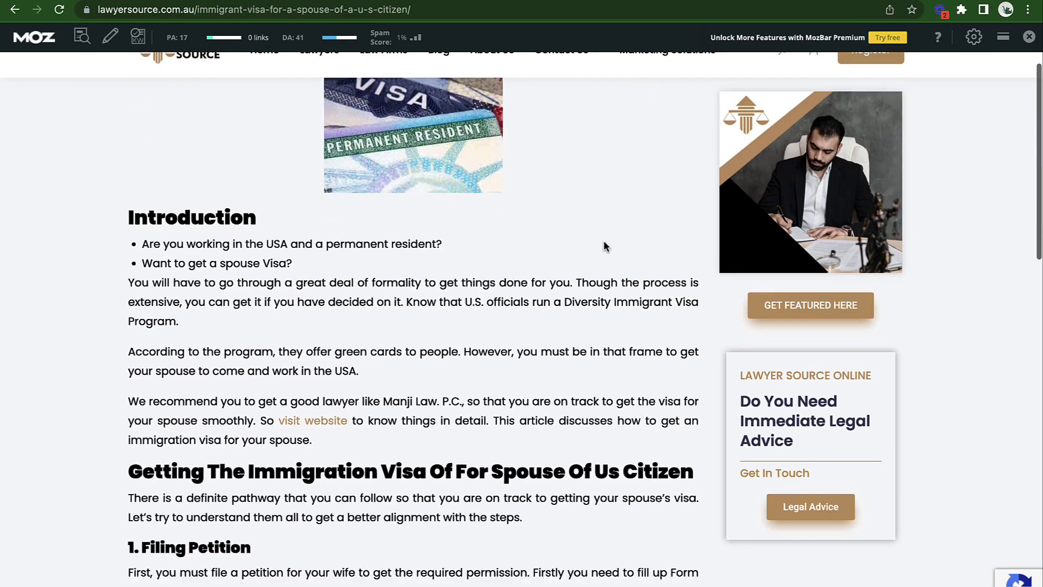
pyautogui.scroll(-1, 604, 246)
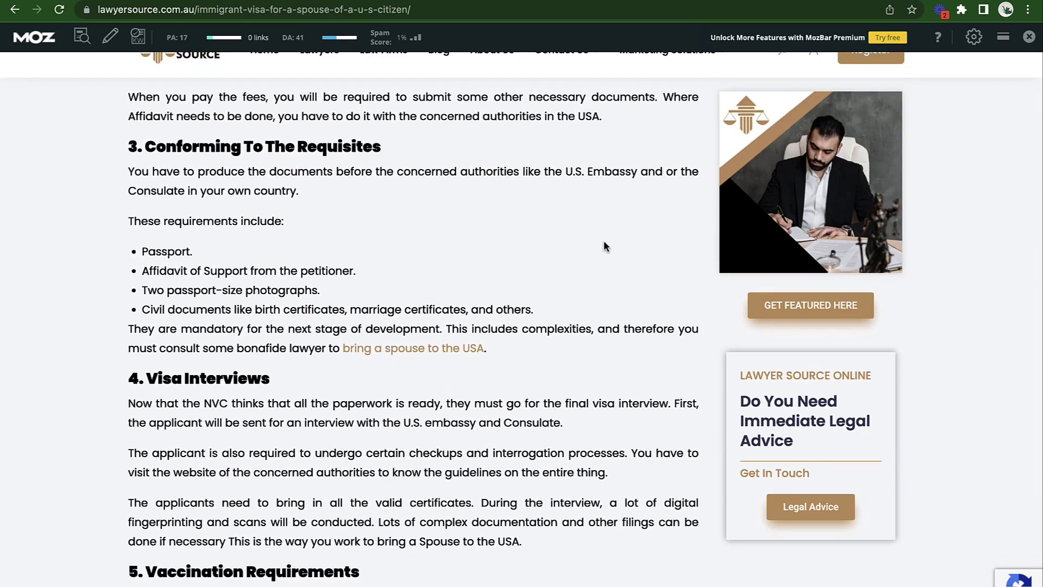
pyautogui.scroll(-3, 604, 244)
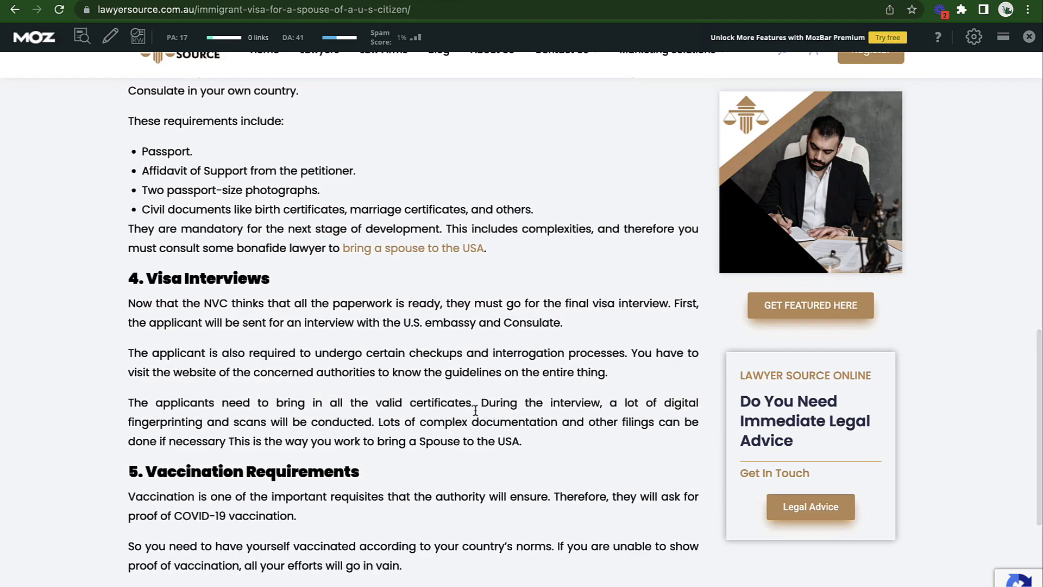
pyautogui.moveTo(478, 405); pyautogui.dragTo(524, 405)
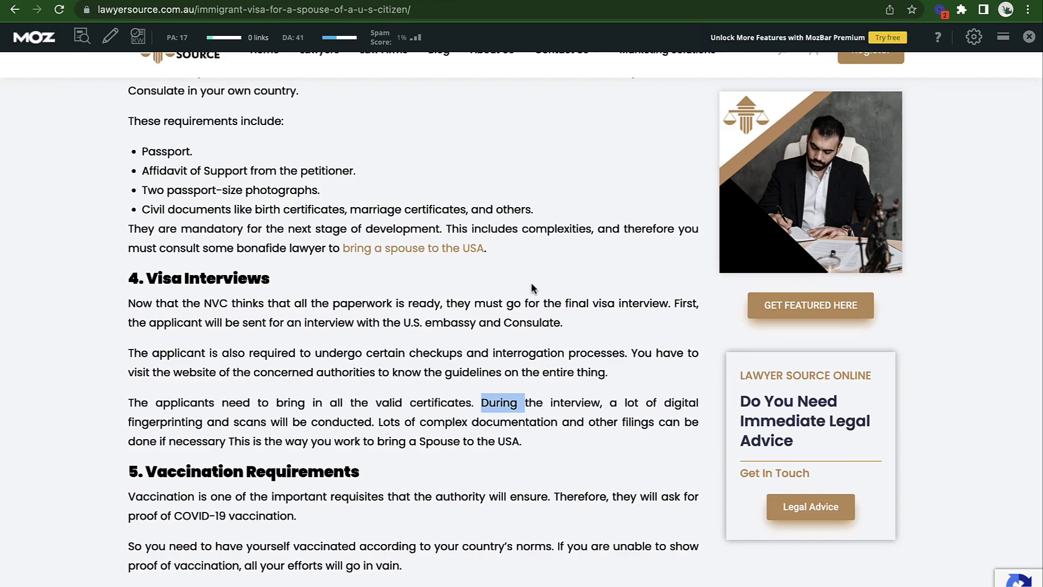
pyautogui.scroll(-3, 531, 288)
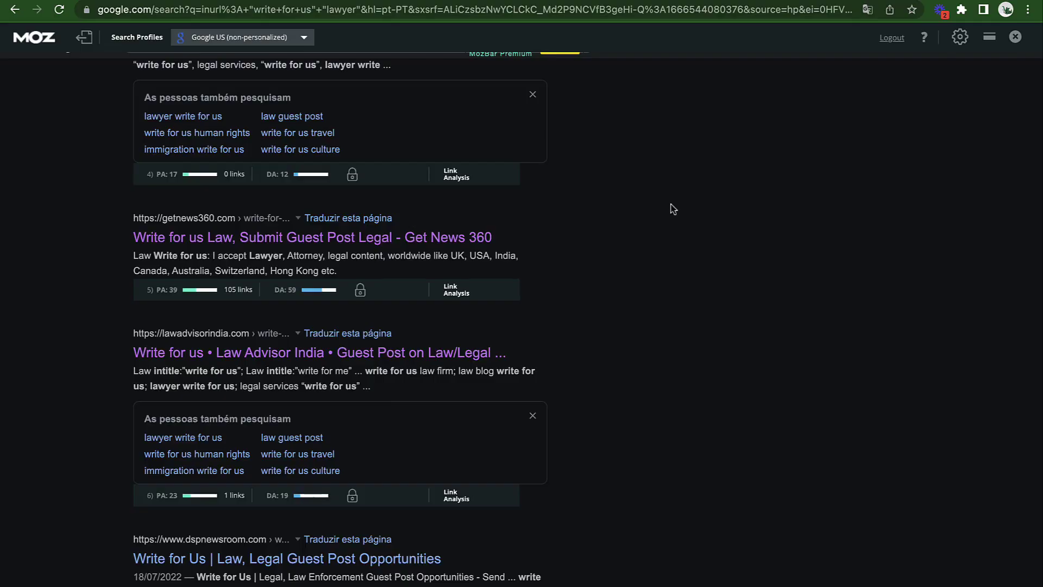
# Return to the Google results and highlight the search query inurl: "write for us" "lawyer"
pyautogui.scroll(10, 672, 209)
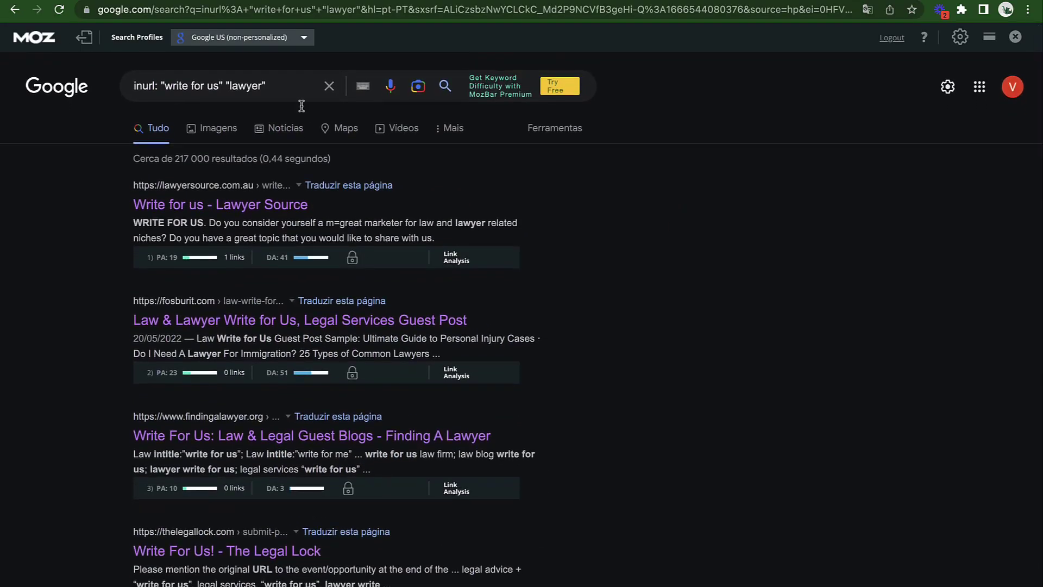
pyautogui.tripleClick(272, 88)
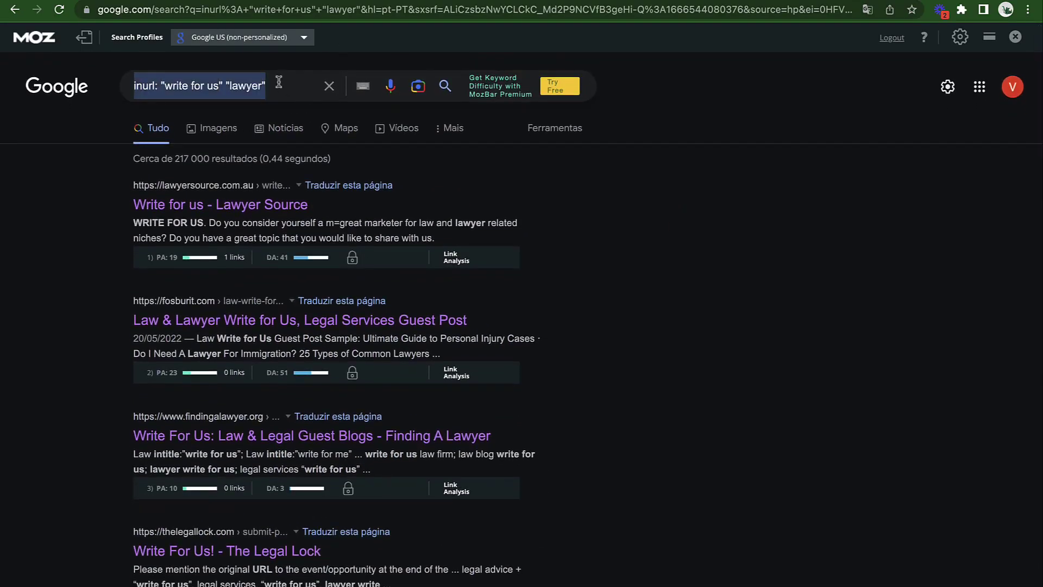
pyautogui.moveTo(279, 82); pyautogui.dragTo(130, 85)
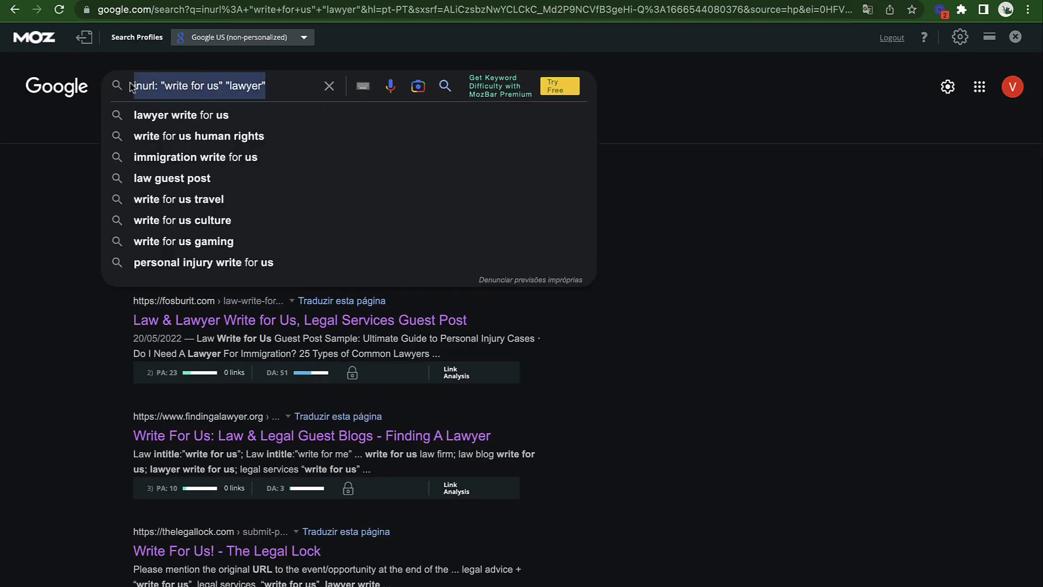
pyautogui.click(692, 206)
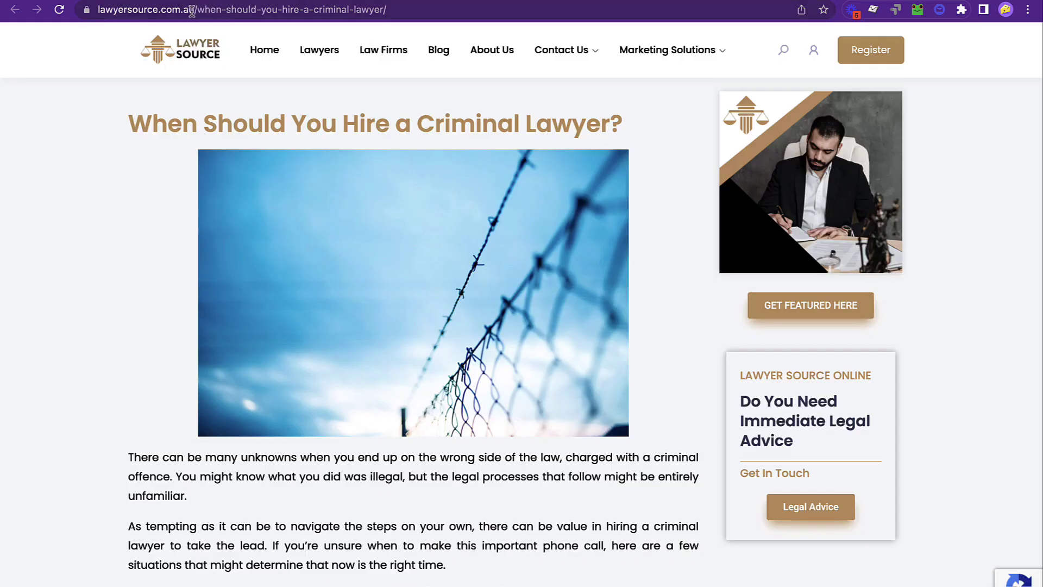
# Copy the domain lawyersource.com.au from the criminal lawyer article's address and switch to the Ahrefs dashboard
pyautogui.click(192, 11)
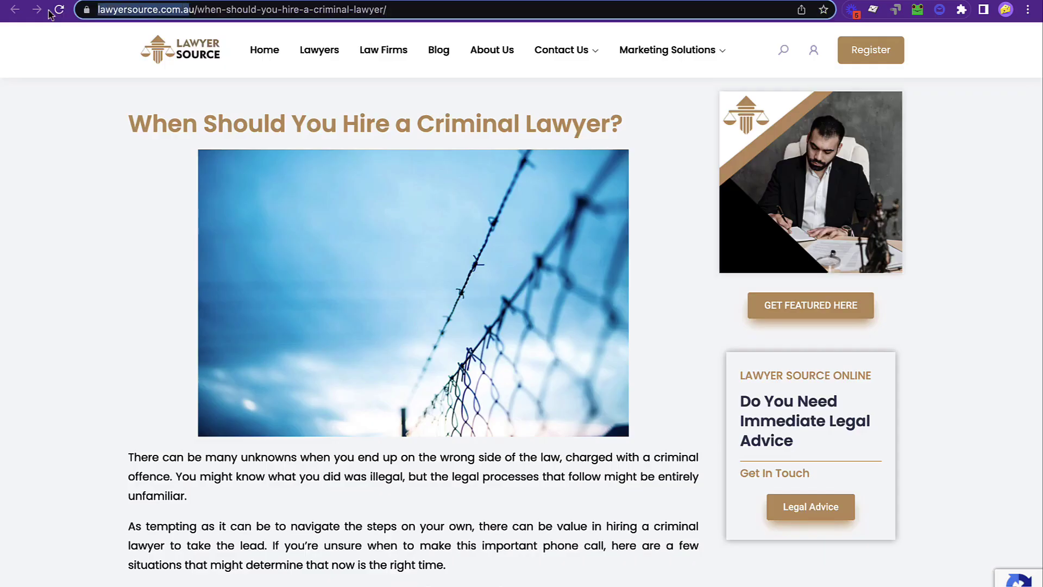
pyautogui.doubleClick(129, 11)
pyautogui.hotkey('ctrl', 'c')
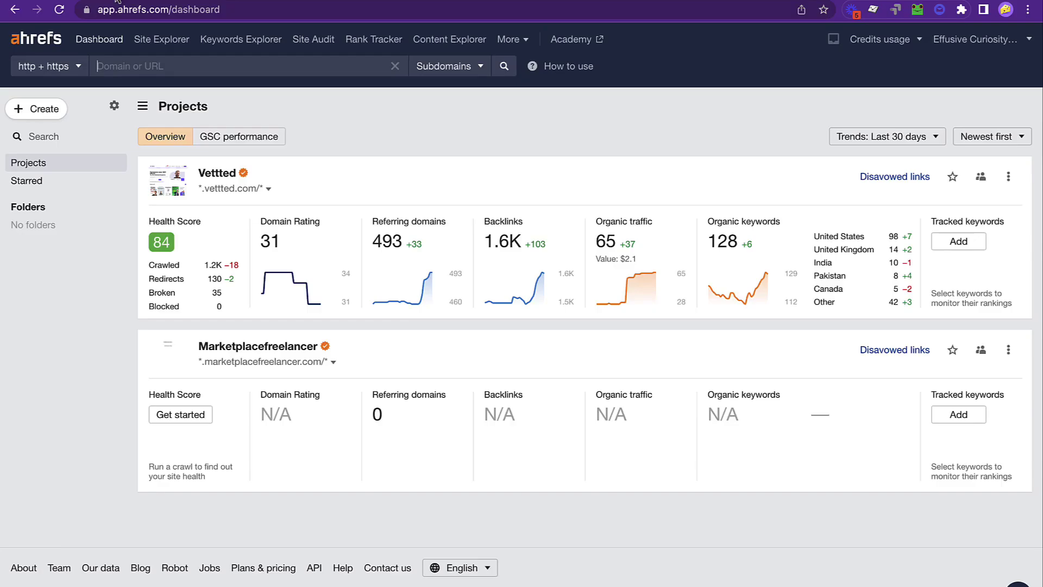
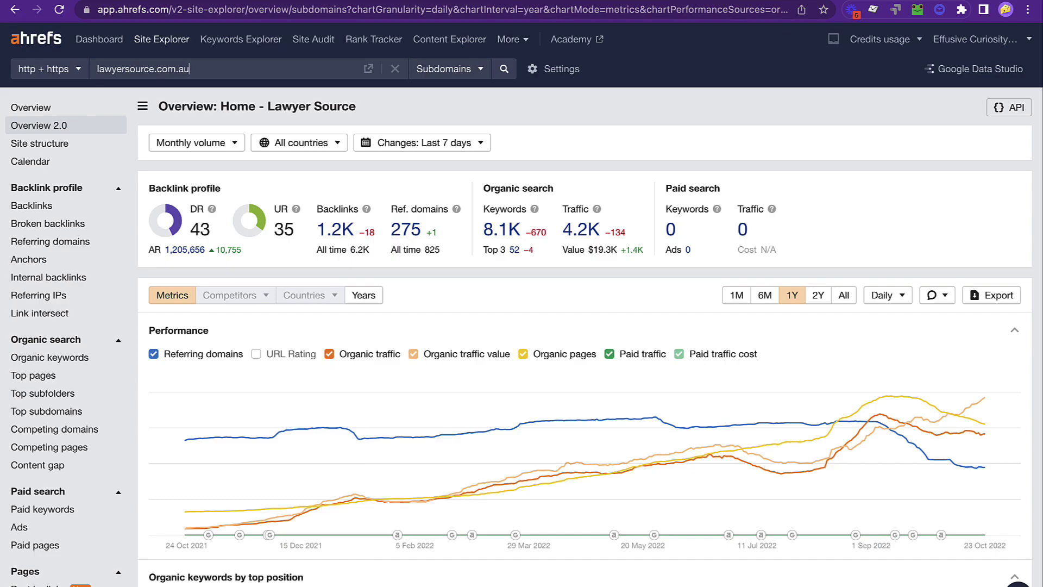
# Review the Ahrefs overview of lawyersource.com.au, then open its Best by links report and examine the most-linked pages
pyautogui.scroll(-1, 116, 244)
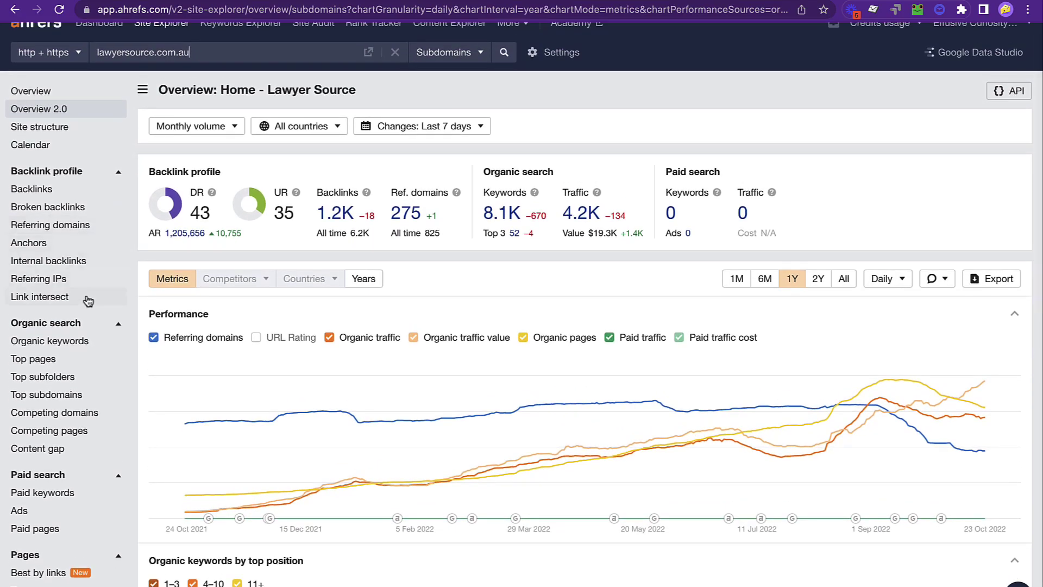
pyautogui.scroll(-4, 85, 298)
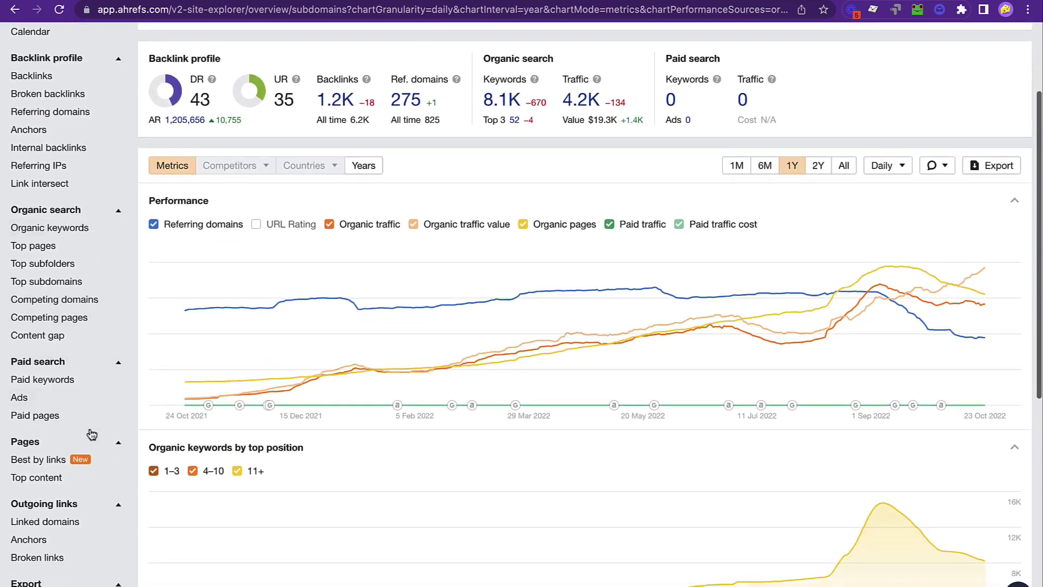
pyautogui.click(57, 455)
pyautogui.scroll(-10, 558, 244)
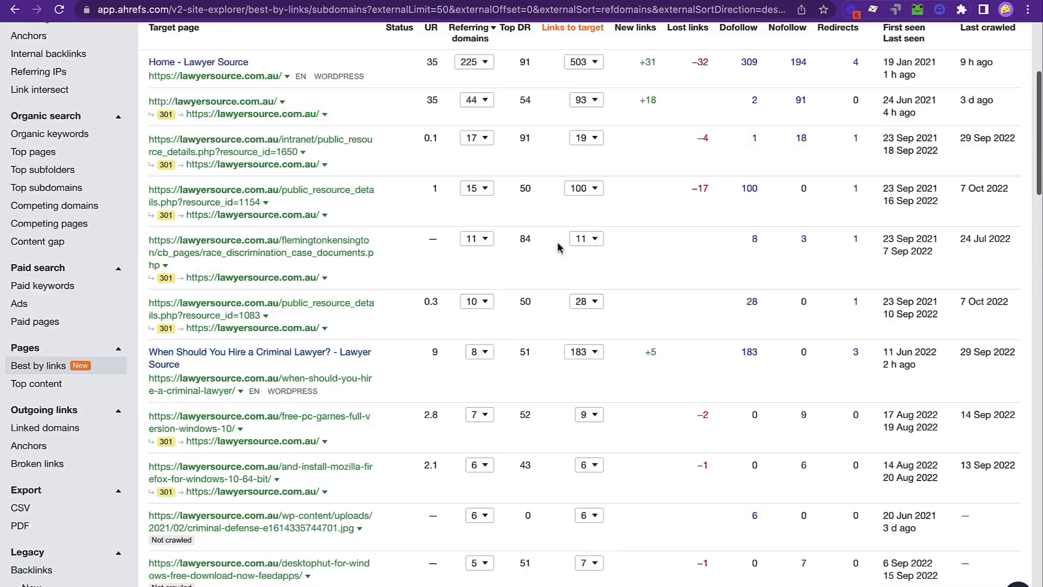
pyautogui.scroll(9, 559, 245)
pyautogui.scroll(3, 558, 247)
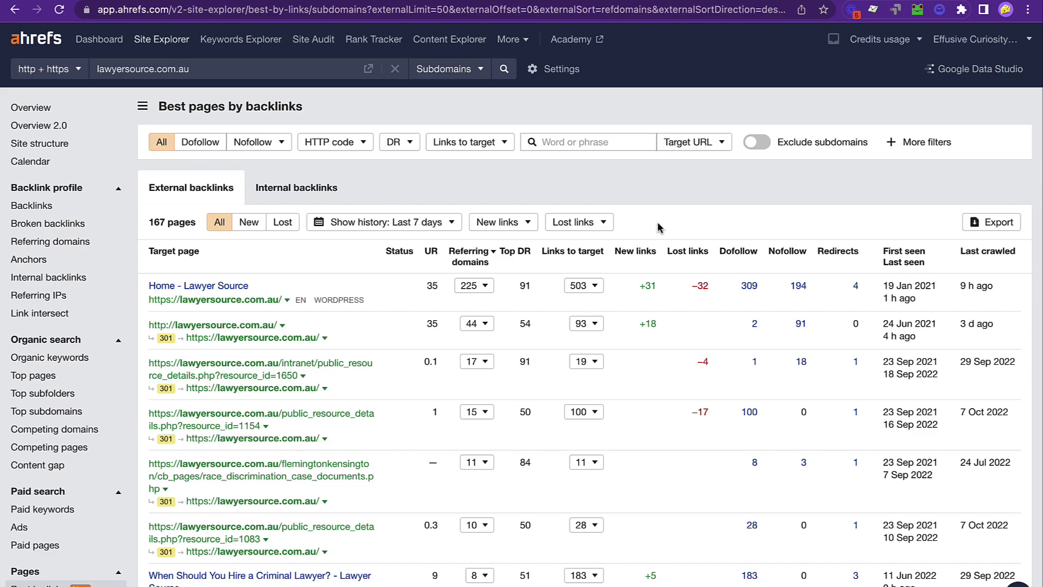
pyautogui.scroll(-3, 657, 227)
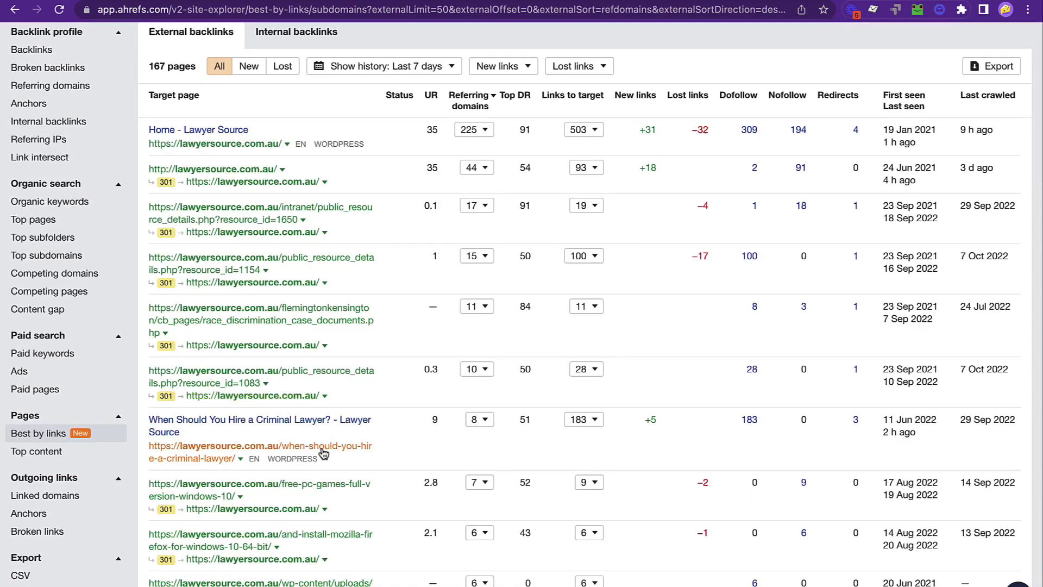
pyautogui.scroll(2, 653, 415)
pyautogui.scroll(-1, 737, 358)
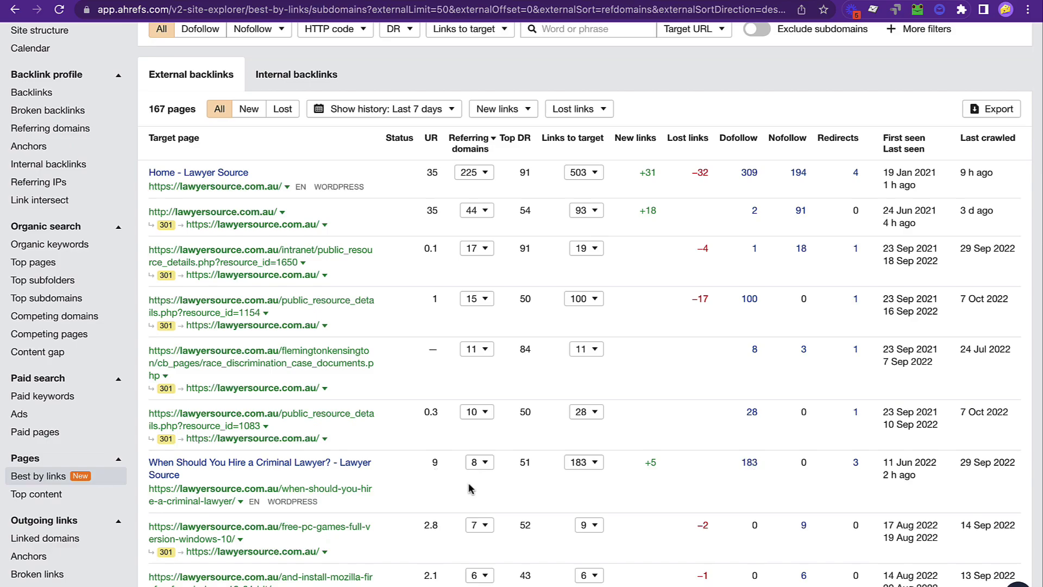
# Open the "When Should You Hire a Criminal Lawyer?" page from the report and read through the article and its links
pyautogui.click(320, 493)
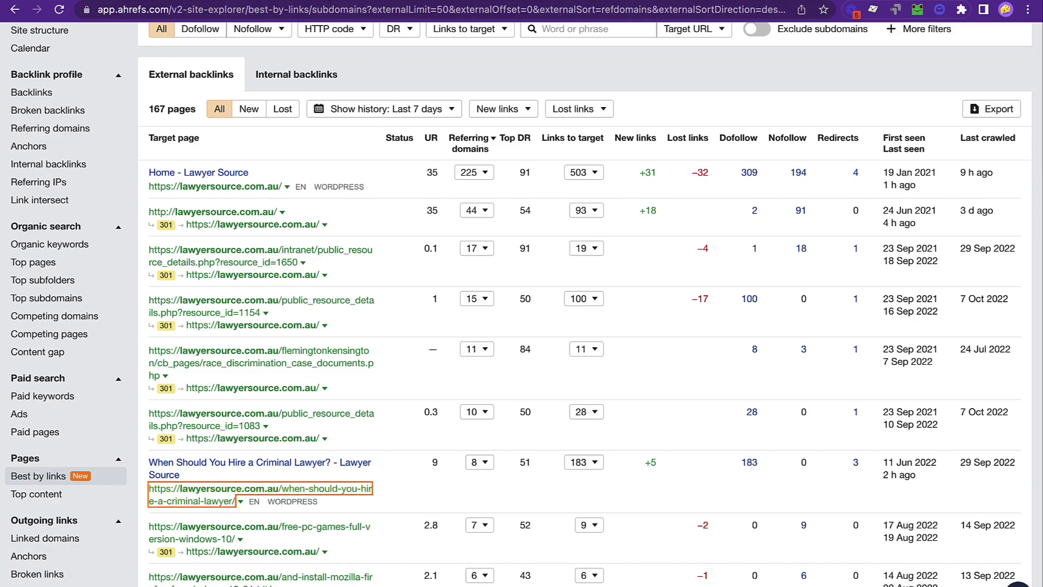
pyautogui.scroll(-4, 456, 179)
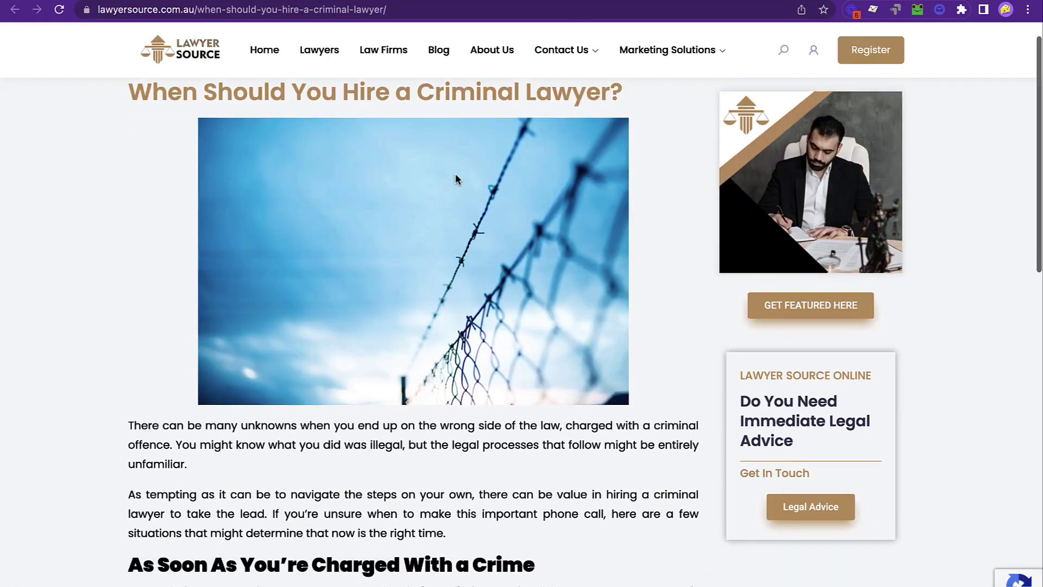
pyautogui.scroll(-10, 457, 180)
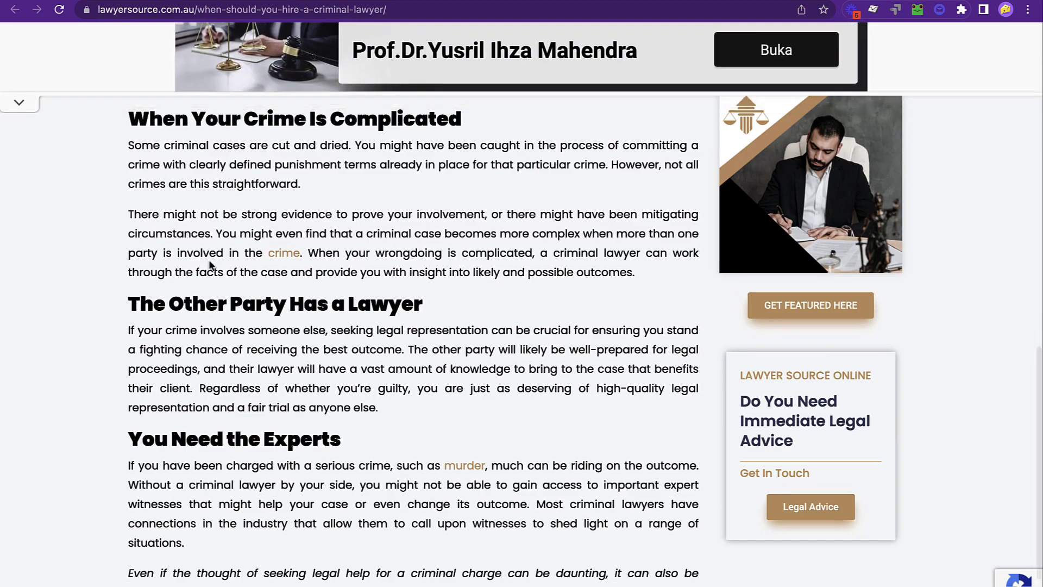
pyautogui.scroll(-2, 210, 261)
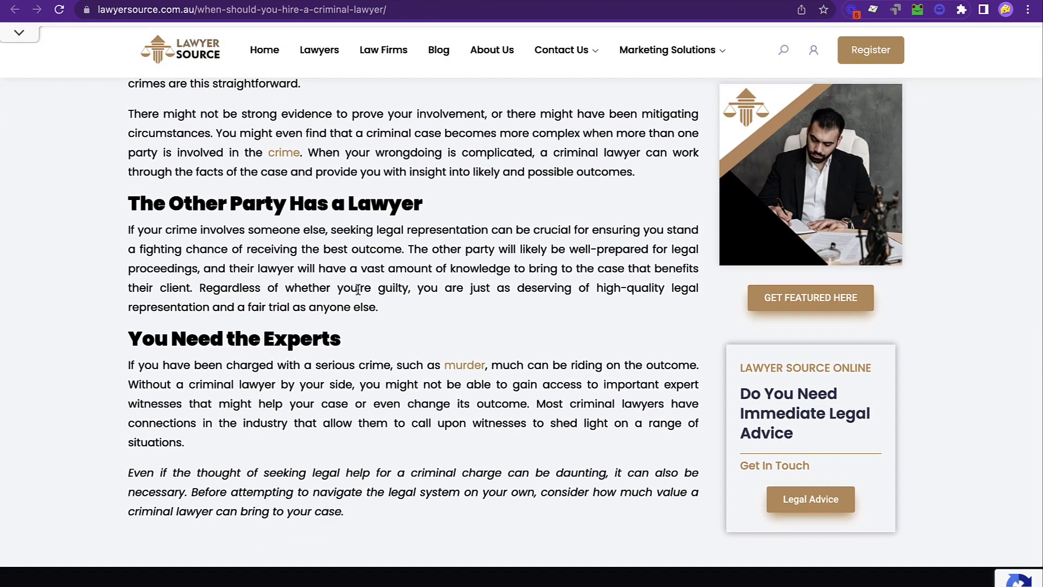
# Skim the criminal lawyer article back to its title, open the site's Write for us page and dismiss the ad
pyautogui.scroll(10, 358, 290)
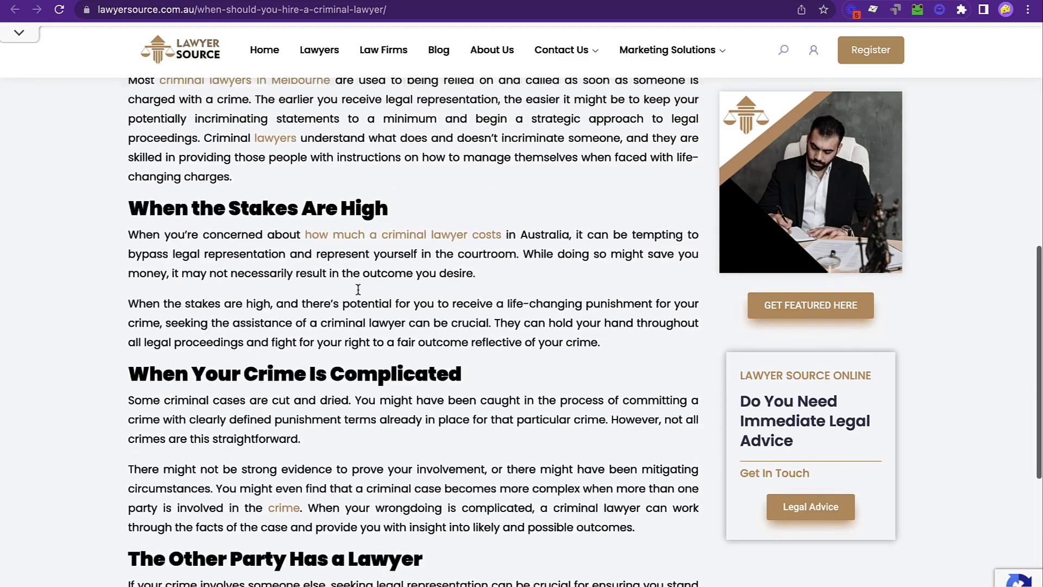
pyautogui.scroll(3, 357, 294)
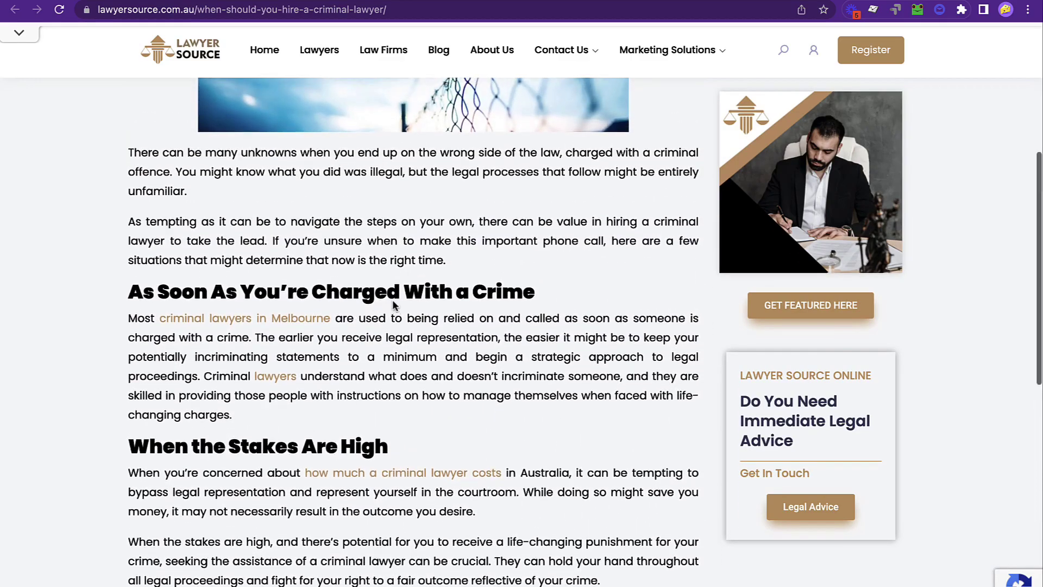
pyautogui.scroll(6, 314, 282)
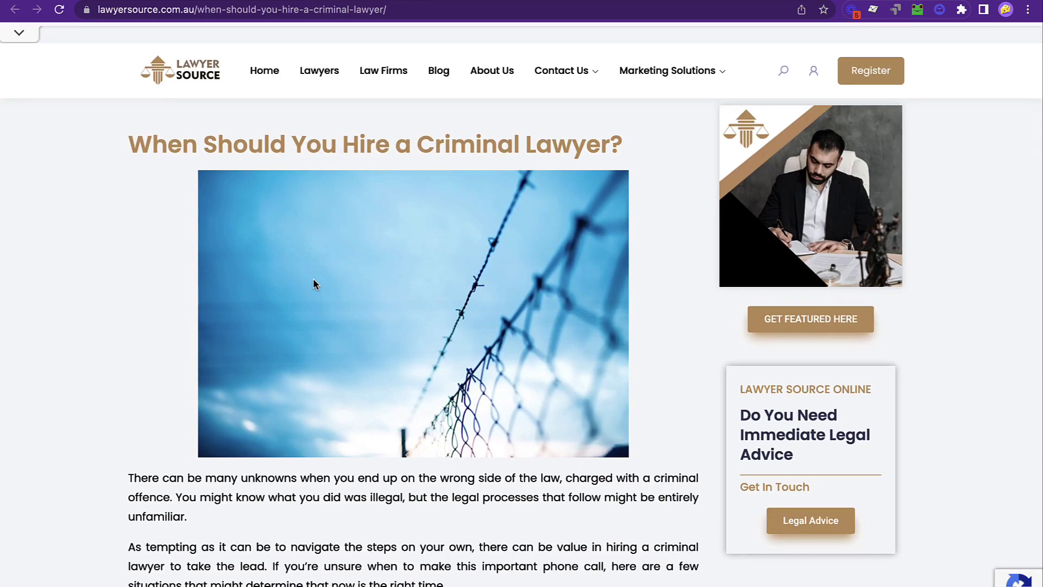
pyautogui.scroll(-1, 314, 283)
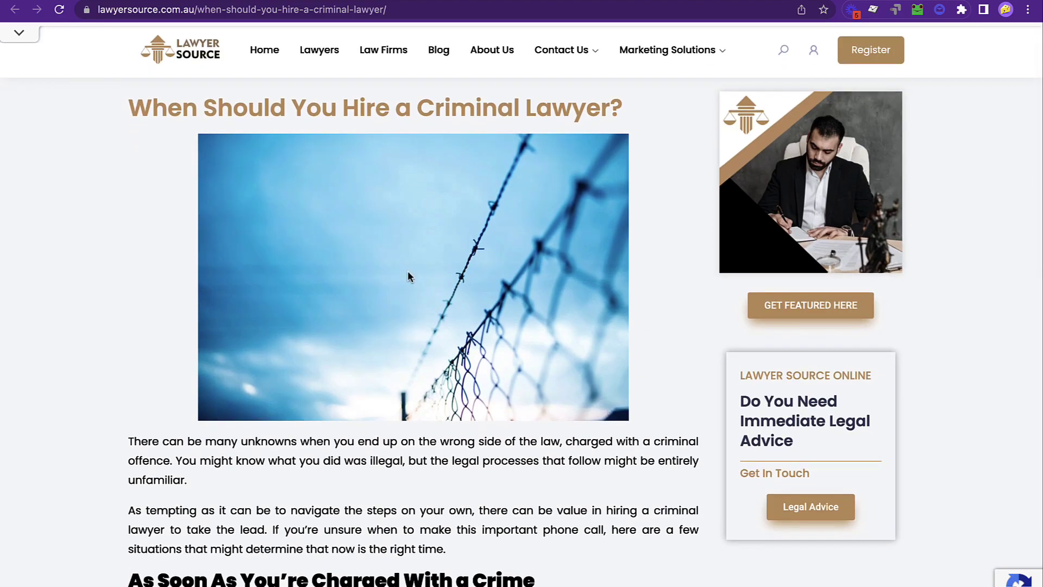
pyautogui.moveTo(589, 61)
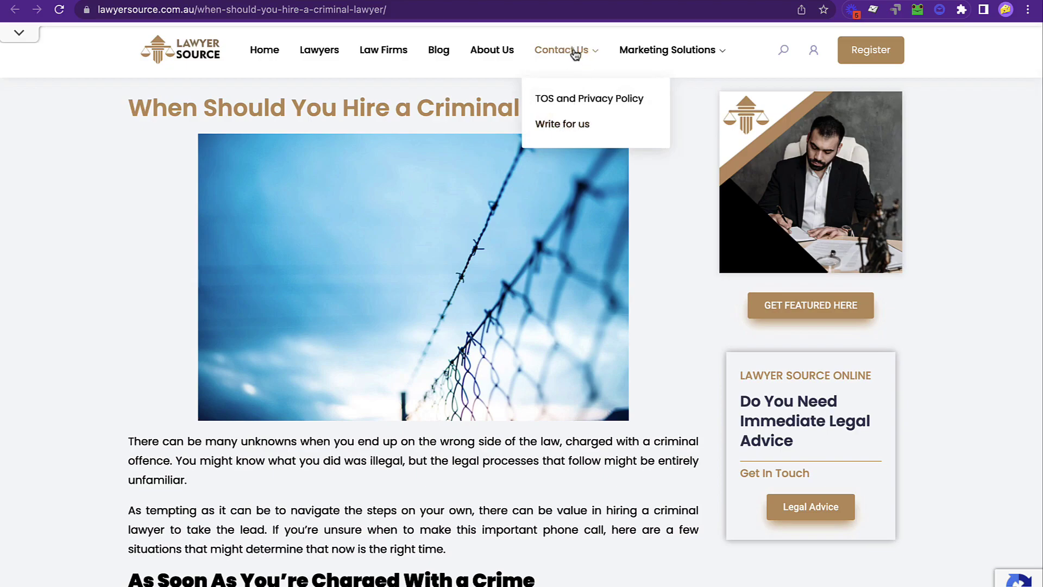
pyautogui.click(570, 126)
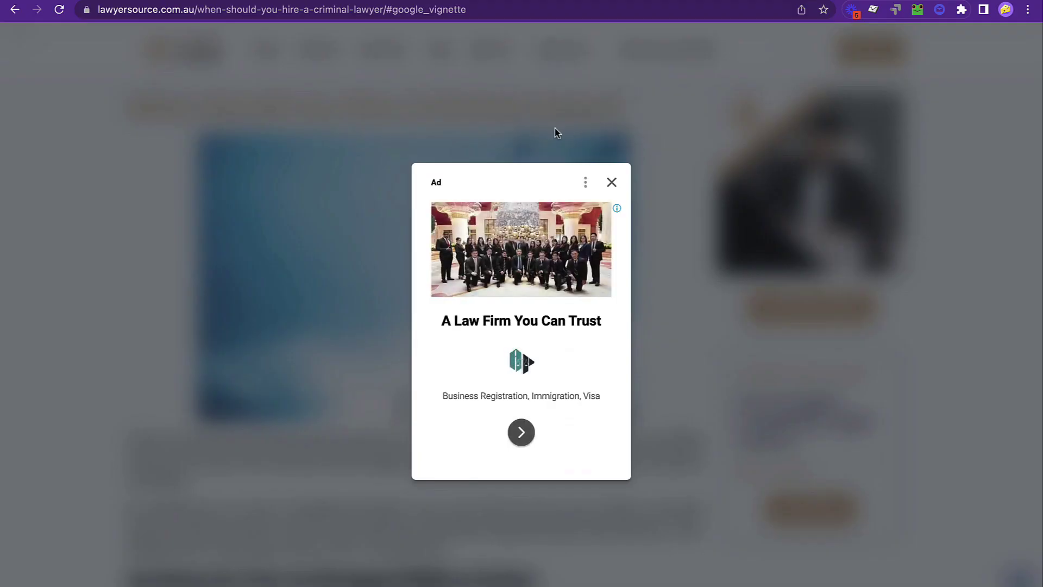
pyautogui.click(612, 182)
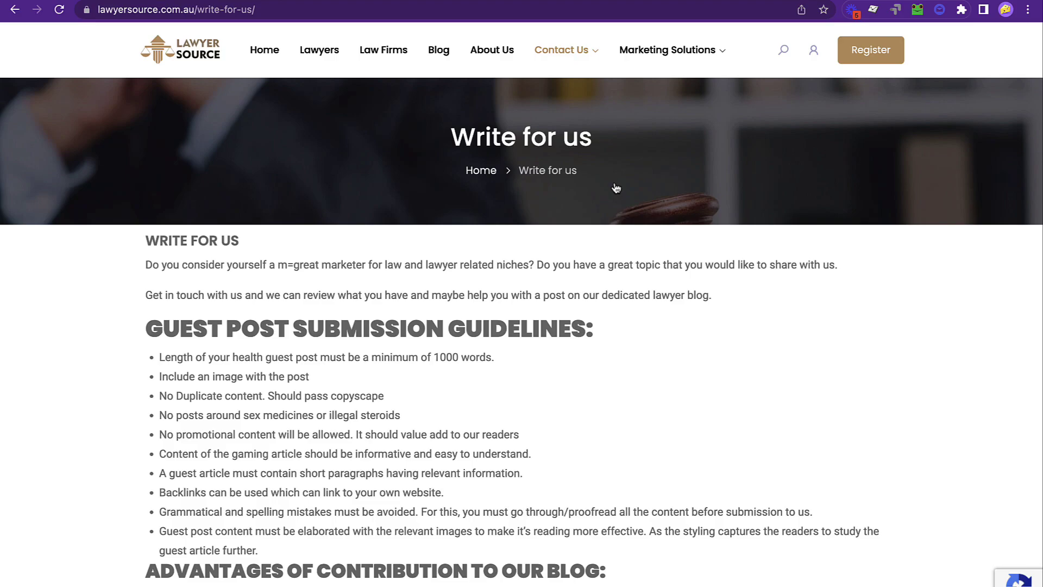
# Leave the Write for us page, revisit the criminal lawyer article and return to the Ahrefs Best by links report
pyautogui.click(14, 9)
pyautogui.press('super+w')
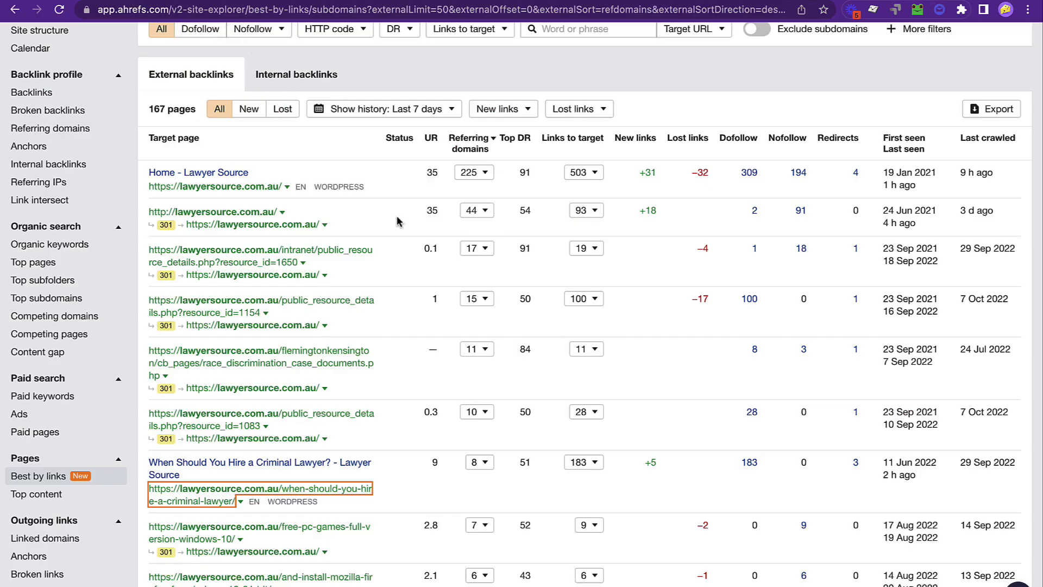
pyautogui.scroll(1, 416, 248)
pyautogui.scroll(1, 414, 247)
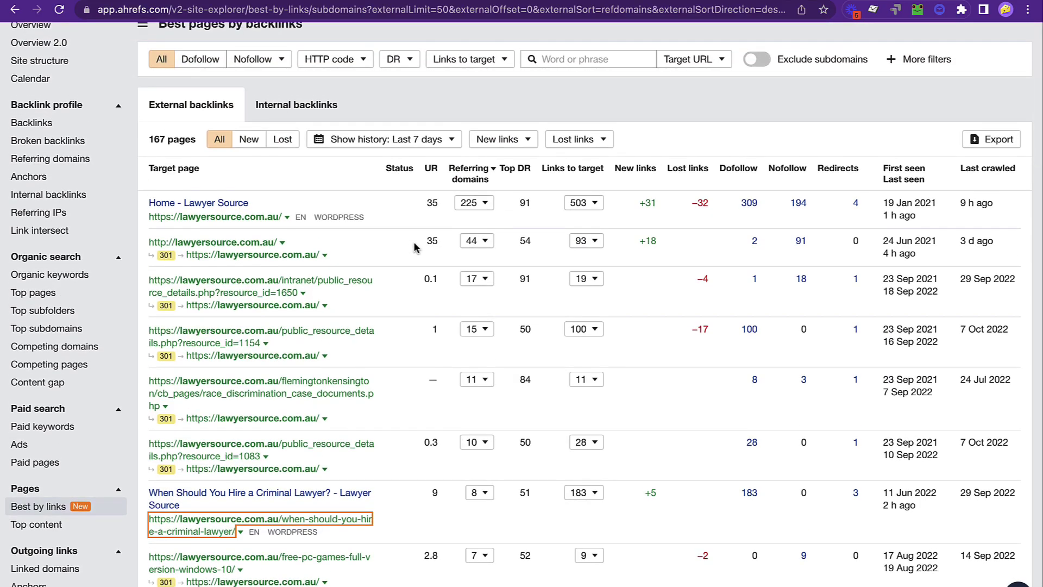
pyautogui.scroll(2, 413, 241)
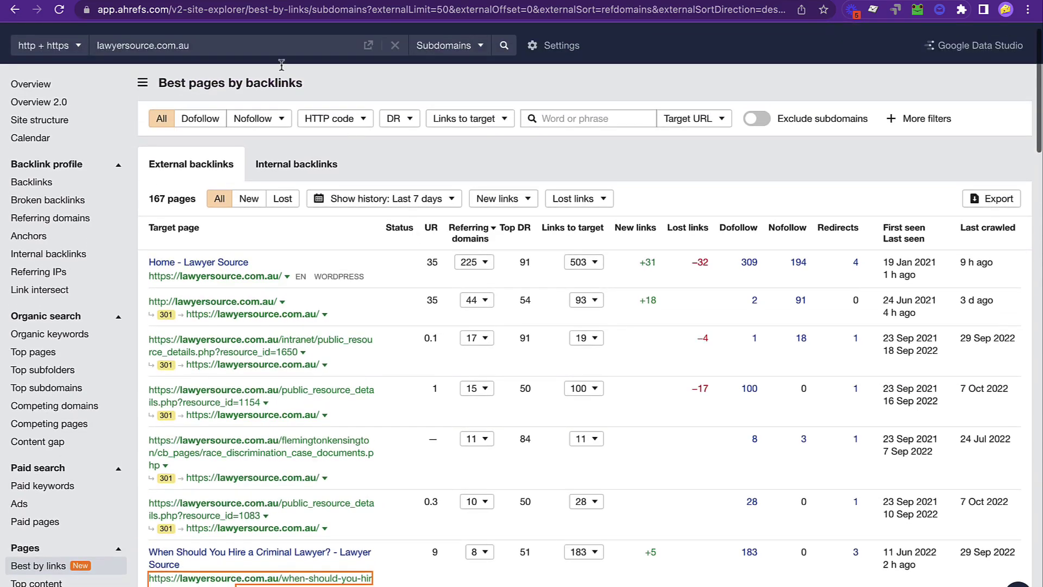
pyautogui.press('super+shift+t')
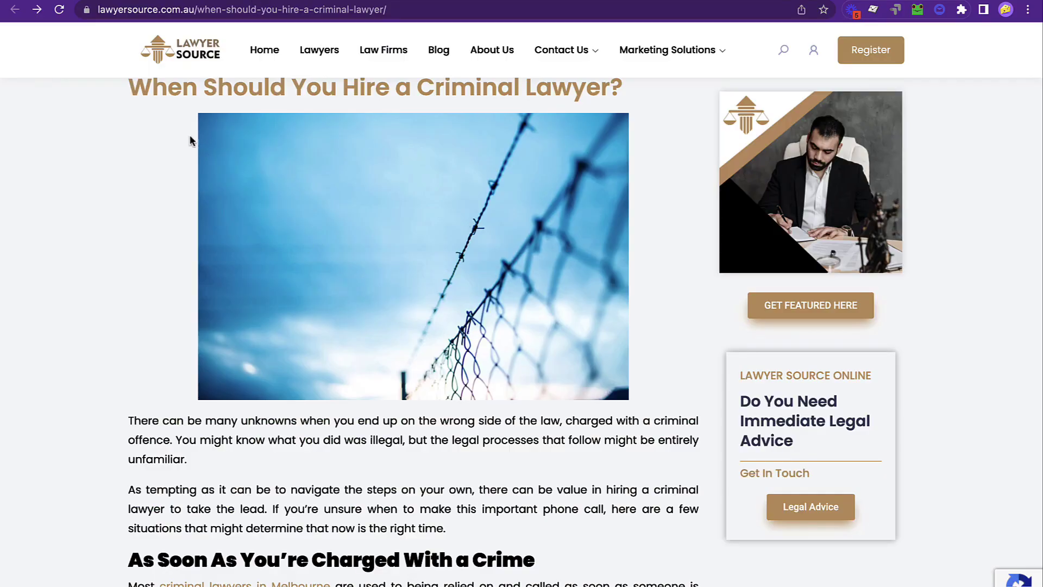
pyautogui.press('super+bracketright')
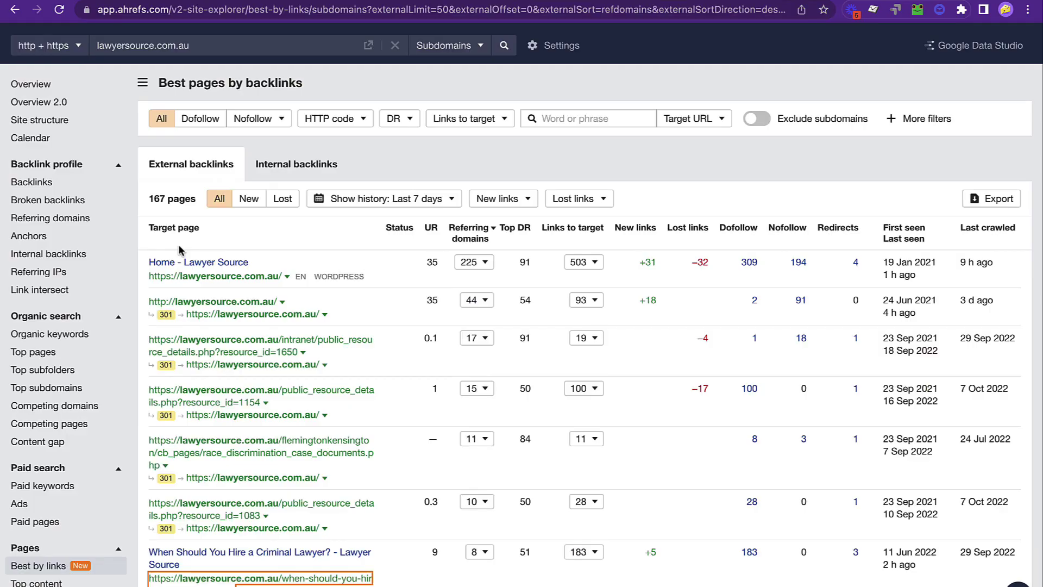
# Open the Top pages report for lawyersource.com.au and examine the pages with the most organic traffic
pyautogui.scroll(-1, 135, 271)
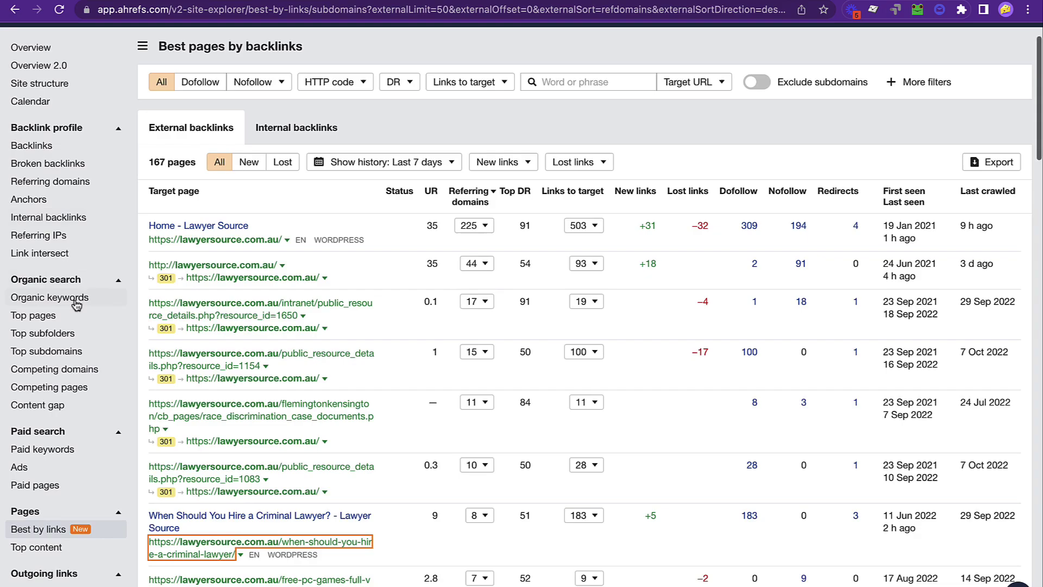
pyautogui.click(51, 316)
pyautogui.scroll(-10, 622, 341)
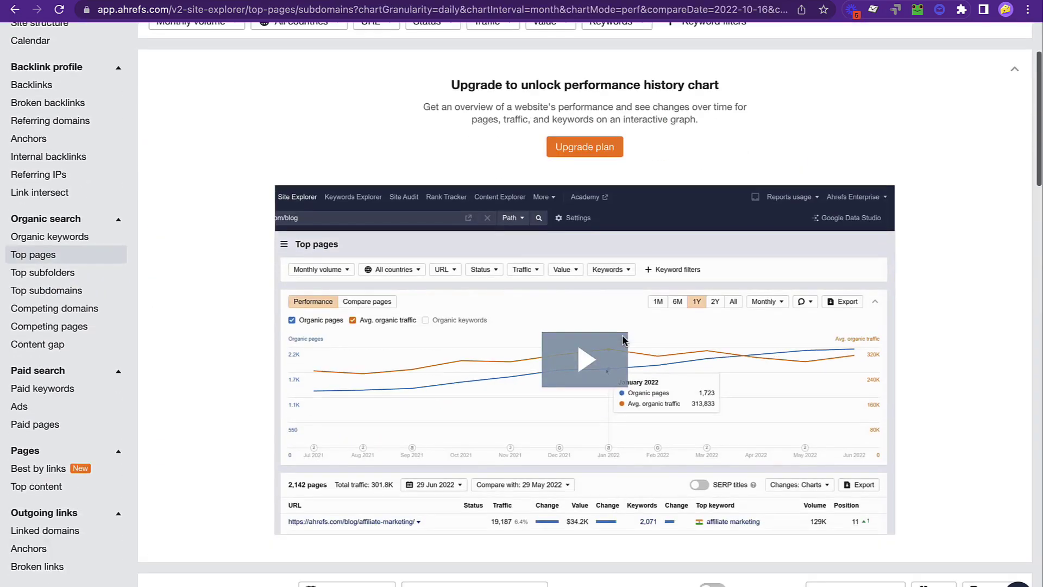
pyautogui.scroll(1, 622, 341)
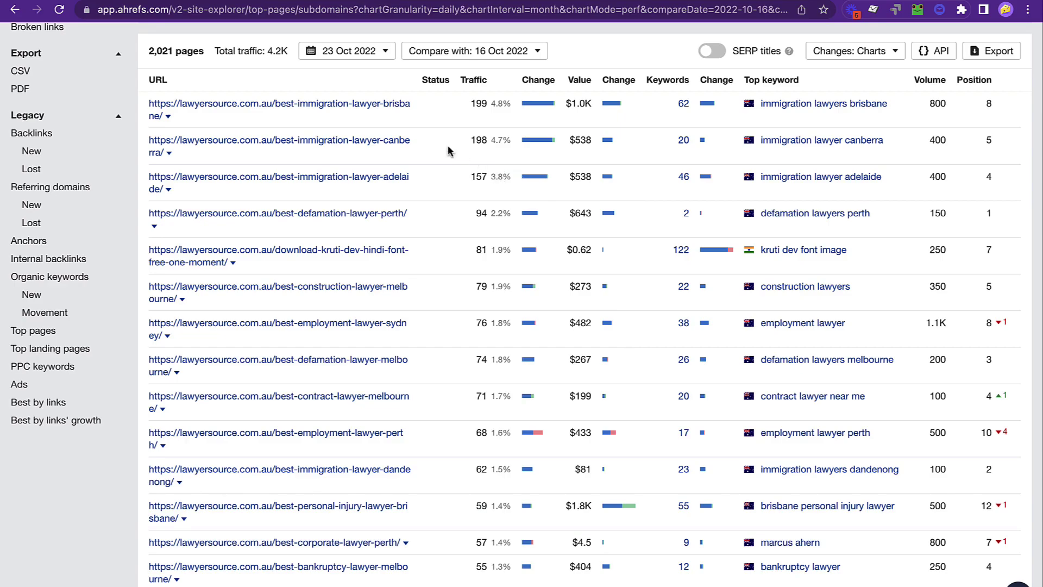
# Open the best-immigration-lawyer-brisbane page from the report and review the lawyer listings with their website links
pyautogui.click(353, 107)
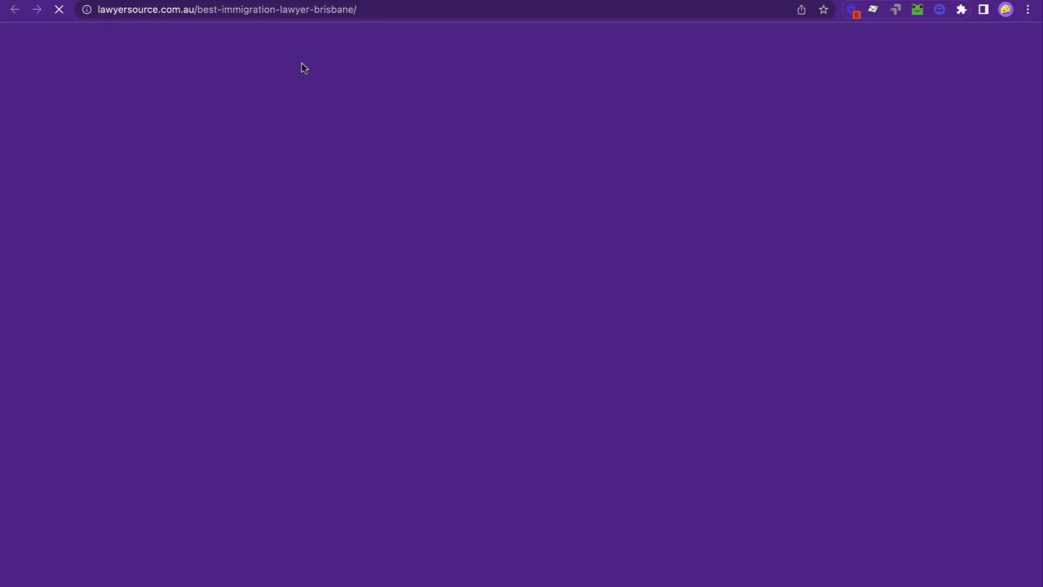
pyautogui.scroll(-20, 371, 129)
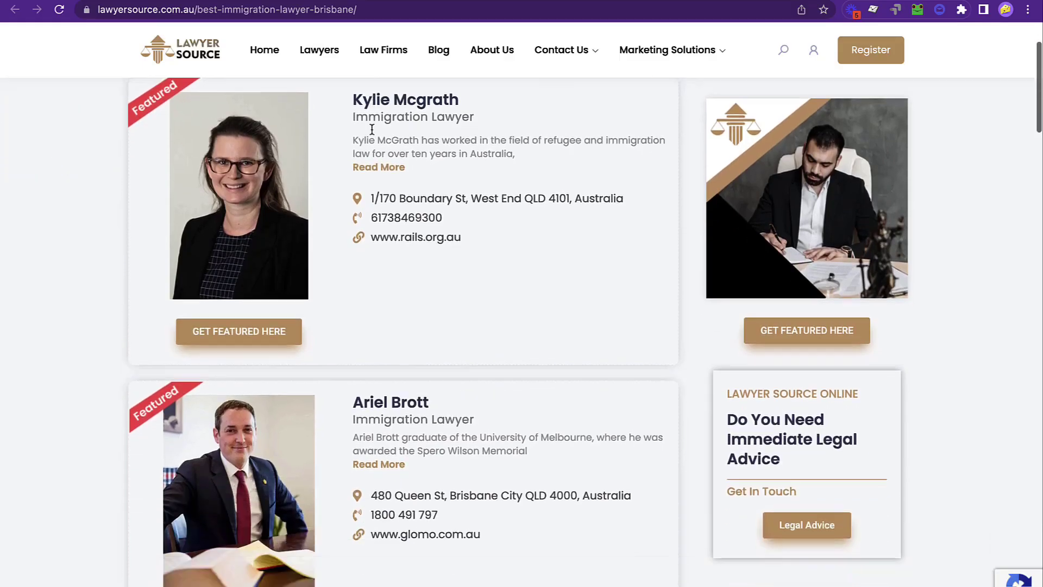
pyautogui.scroll(-9, 371, 129)
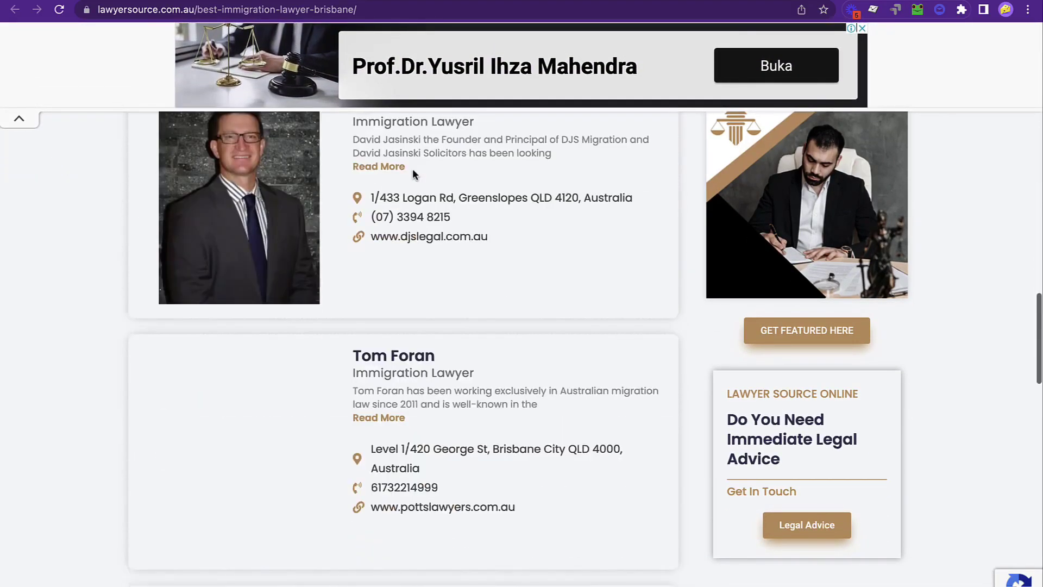
pyautogui.scroll(4, 414, 170)
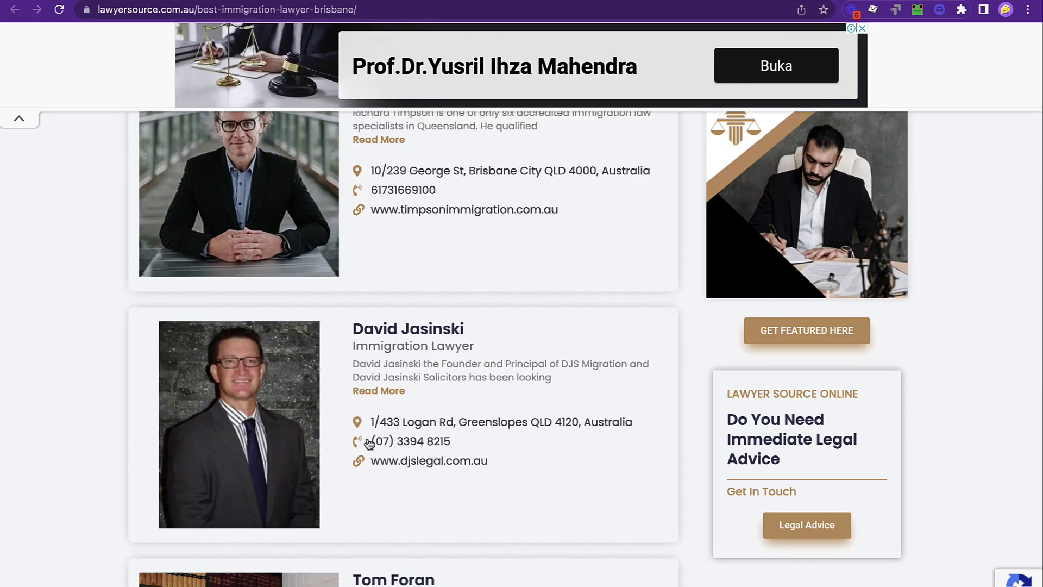
pyautogui.scroll(-5, 355, 321)
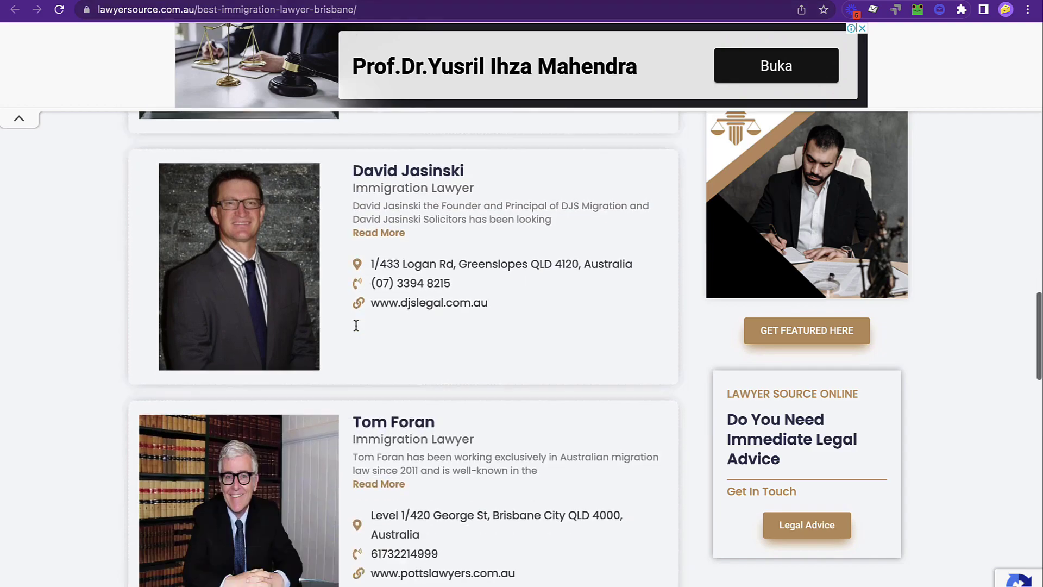
pyautogui.scroll(-2, 356, 326)
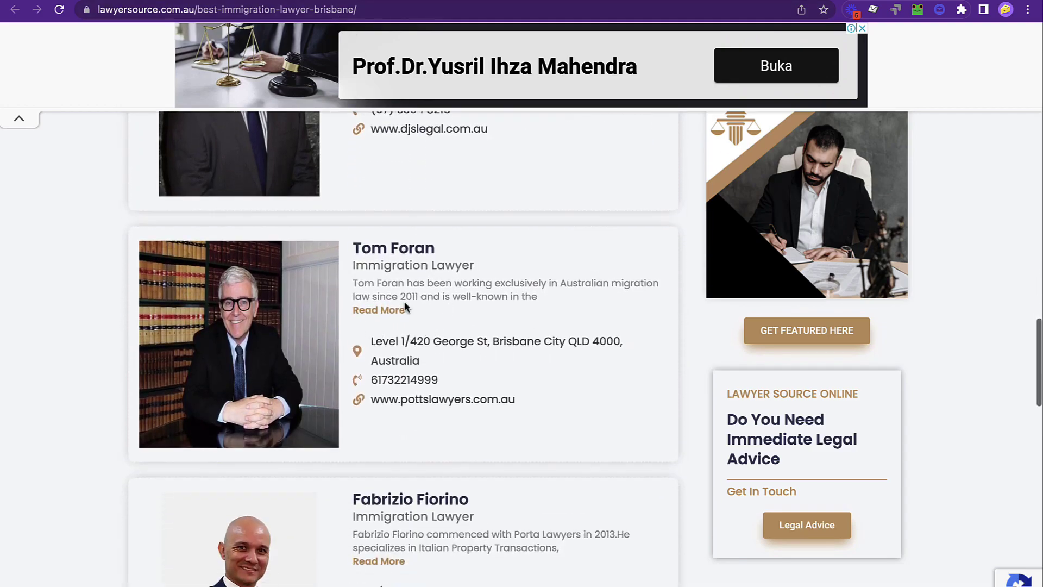
pyautogui.scroll(-4, 451, 412)
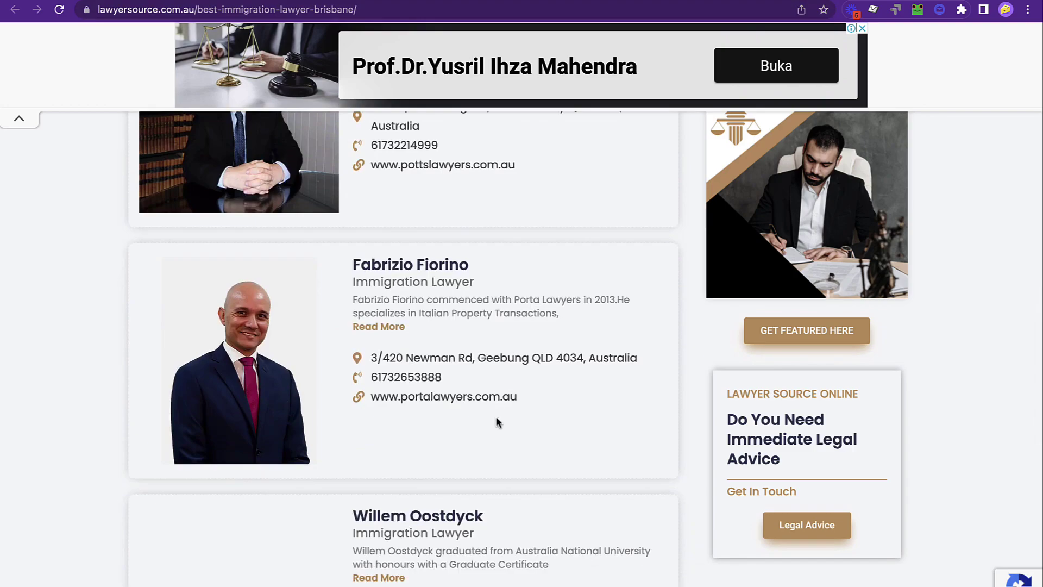
pyautogui.rightClick(456, 400)
pyautogui.click(478, 393)
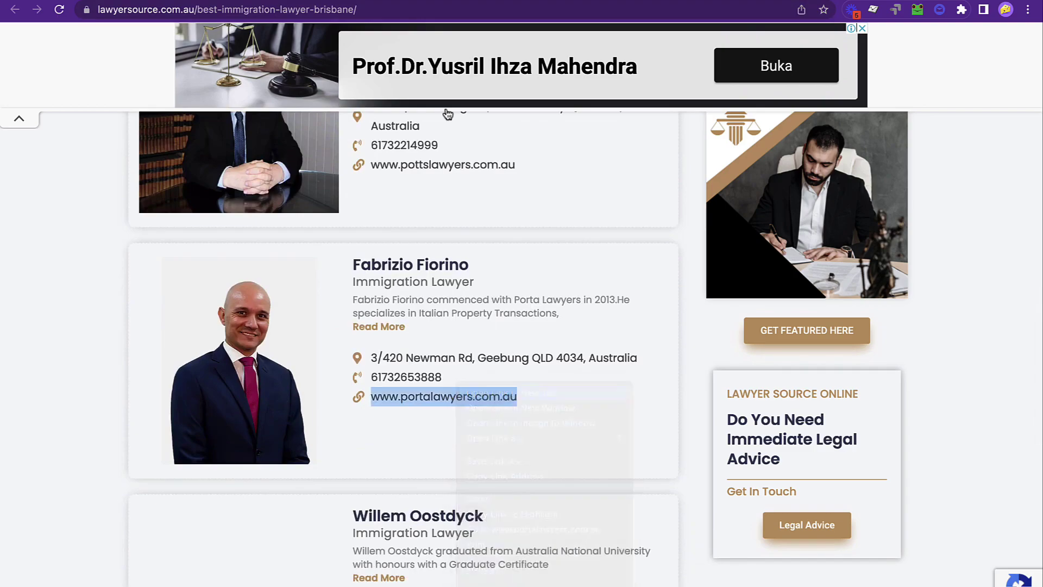
pyautogui.hotkey('ctrl', 'Tab')
pyautogui.hotkey('ctrl', 'shift', 'Tab')
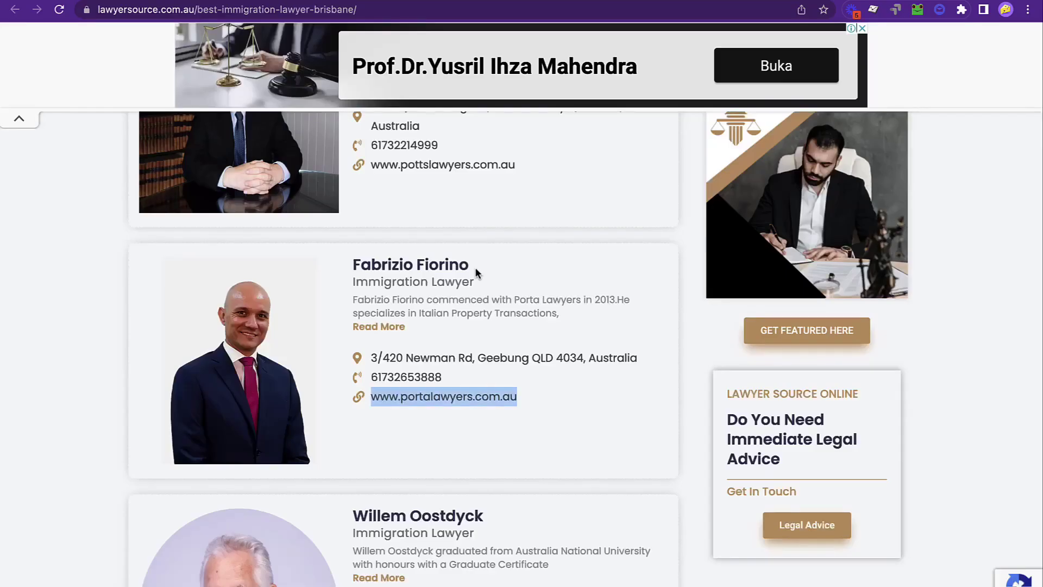
pyautogui.scroll(-4, 475, 266)
pyautogui.rightClick(414, 150)
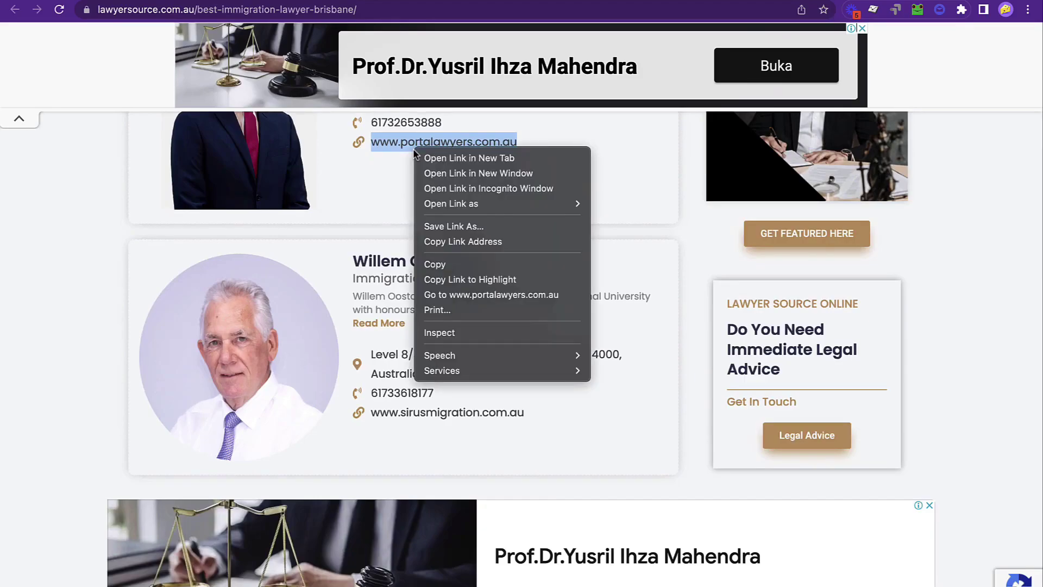
pyautogui.click(456, 331)
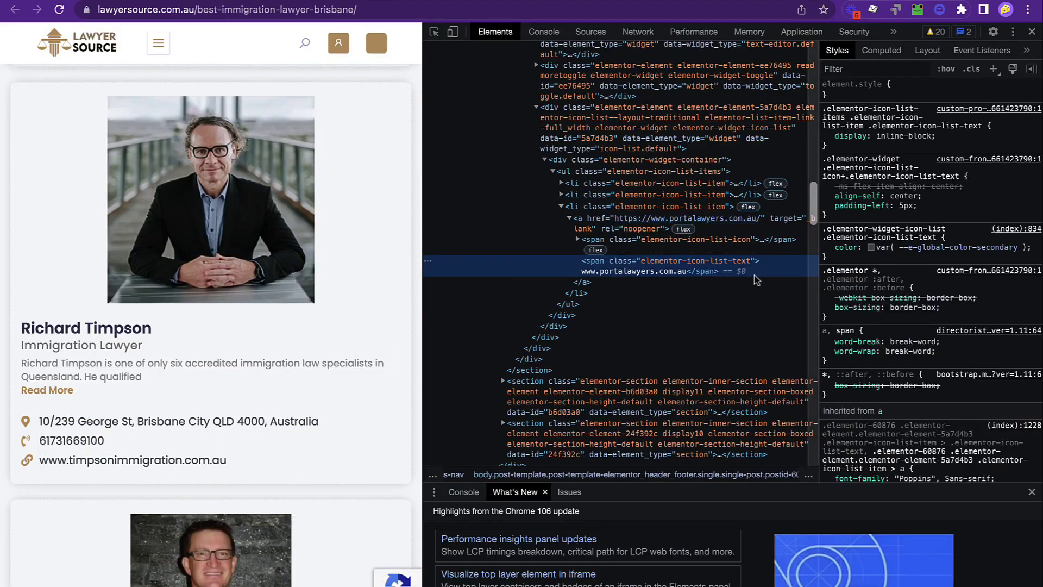
pyautogui.press('F12')
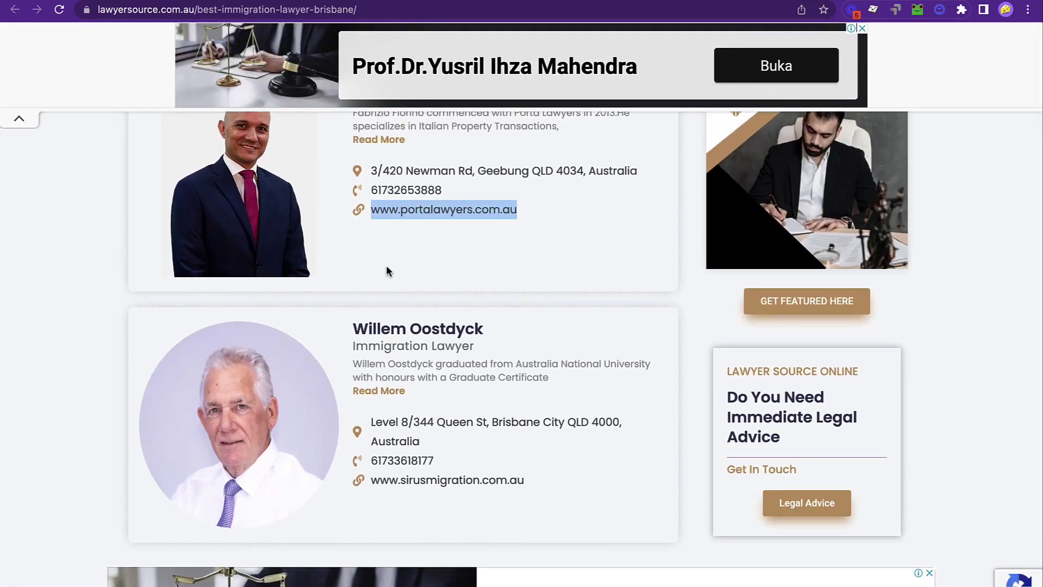
# Look over the end of the Brisbane immigration lawyer listings and return to the page heading
pyautogui.scroll(-5, 387, 265)
pyautogui.scroll(-2, 386, 265)
pyautogui.scroll(18, 387, 272)
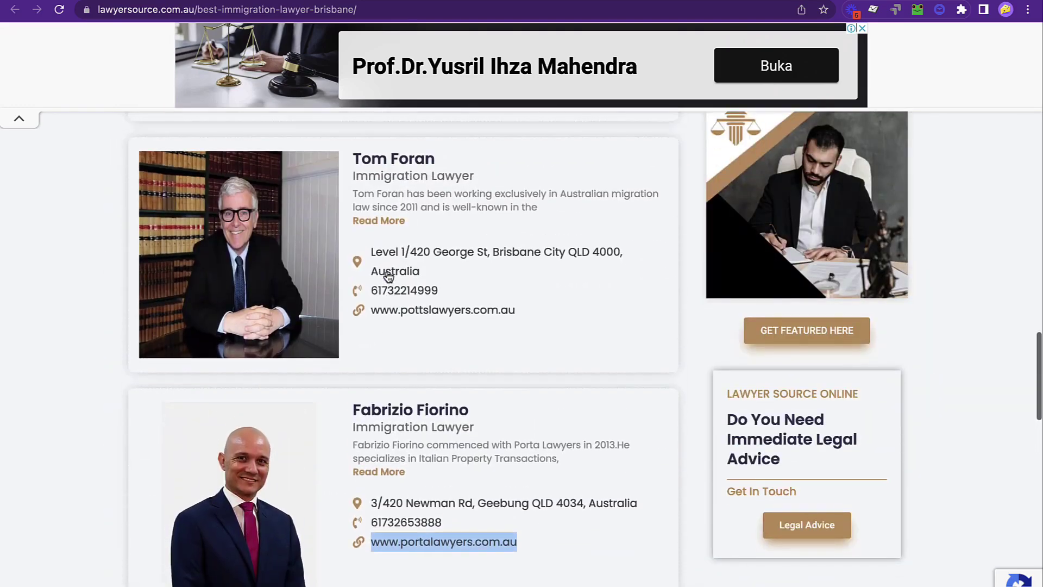
pyautogui.scroll(8, 388, 277)
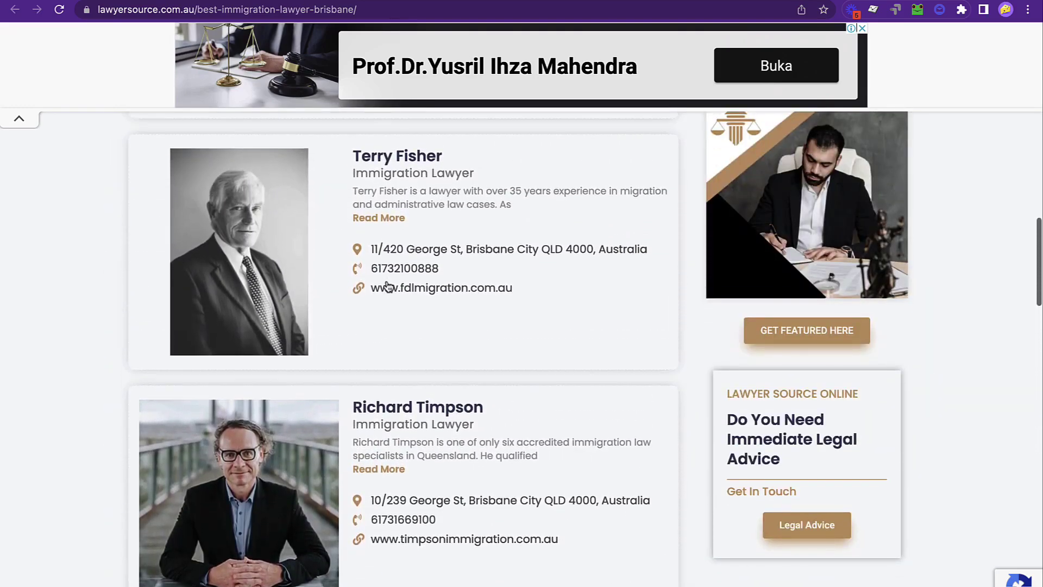
pyautogui.scroll(10, 388, 285)
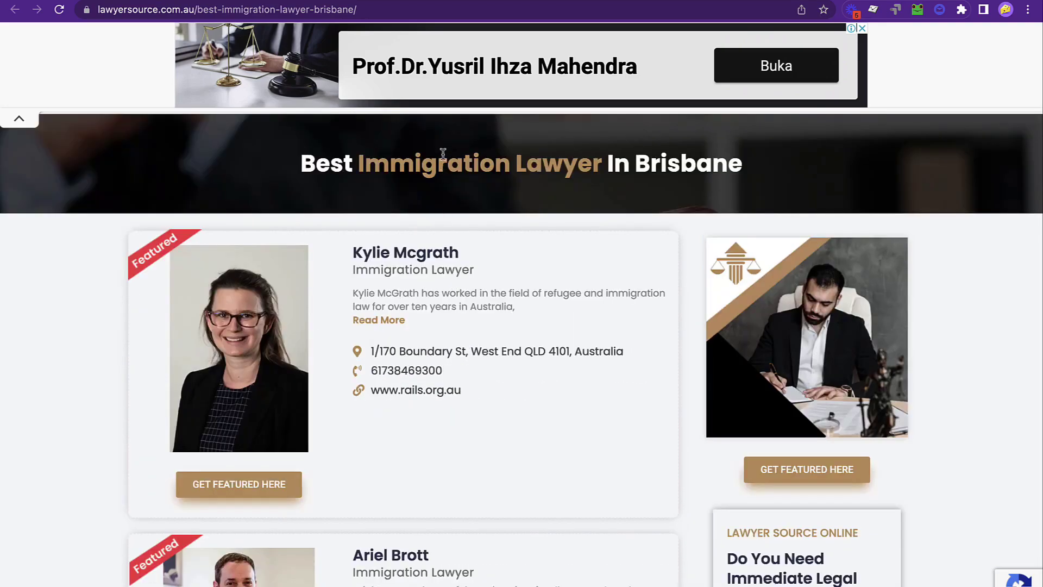
pyautogui.scroll(-1, 355, 297)
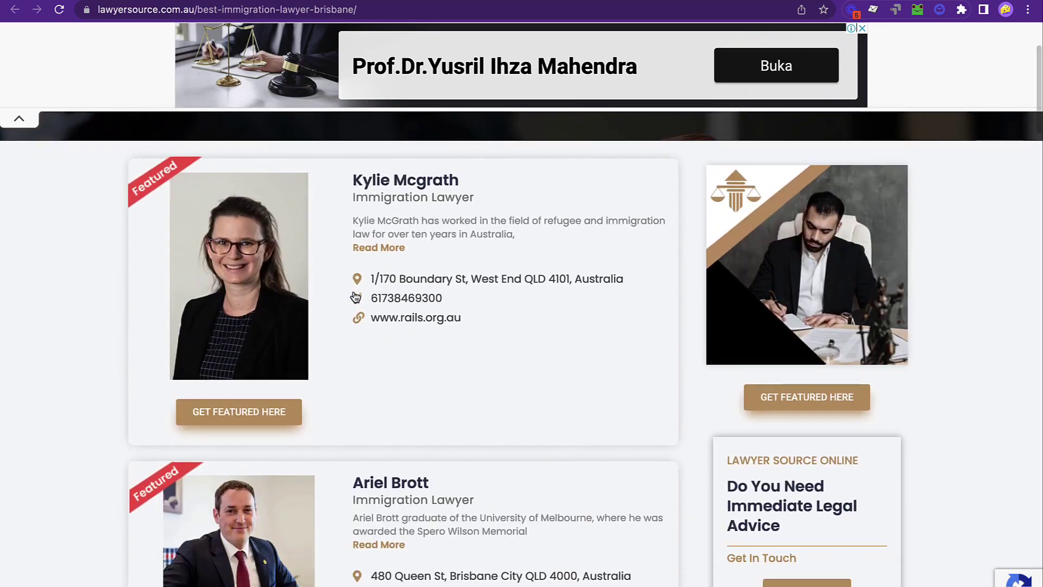
pyautogui.scroll(-3, 358, 297)
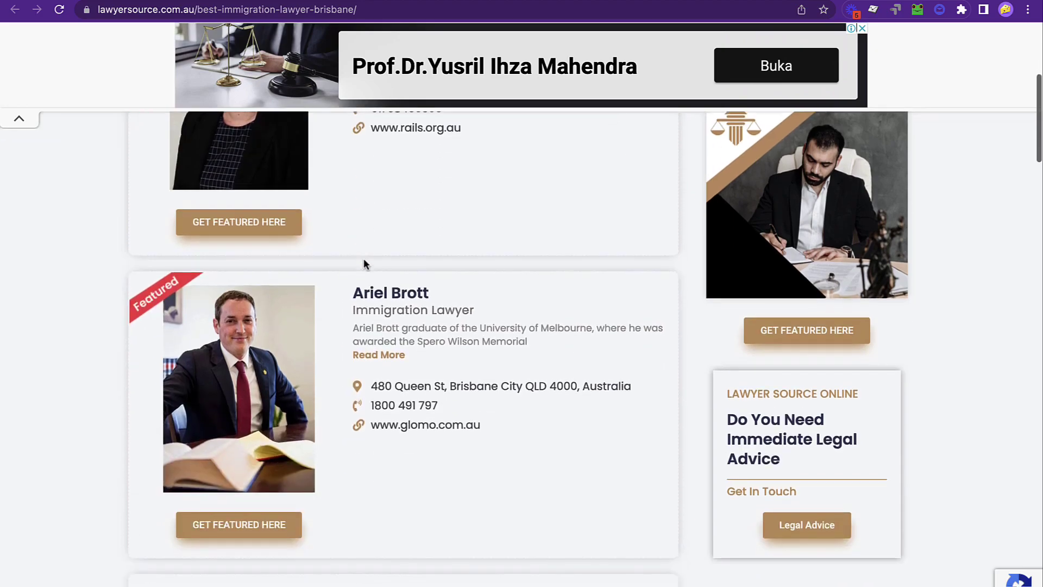
pyautogui.scroll(-2, 510, 404)
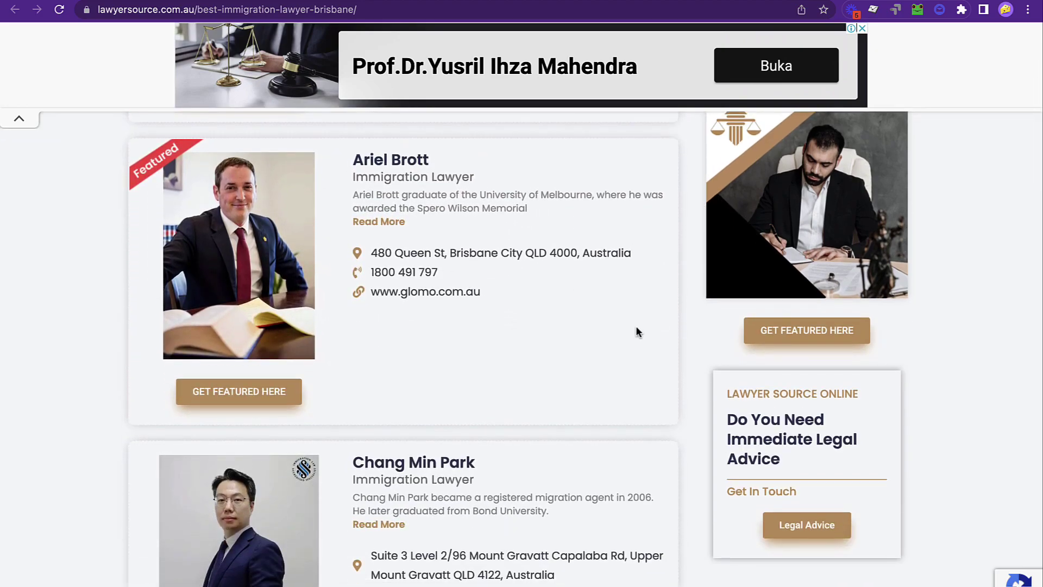
pyautogui.scroll(-3, 934, 475)
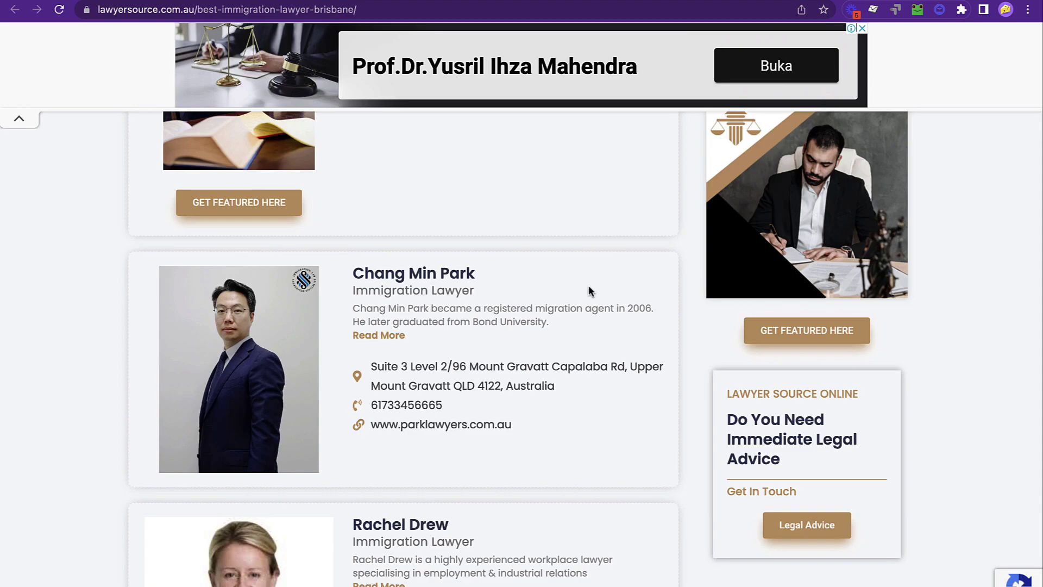
pyautogui.rightClick(473, 429)
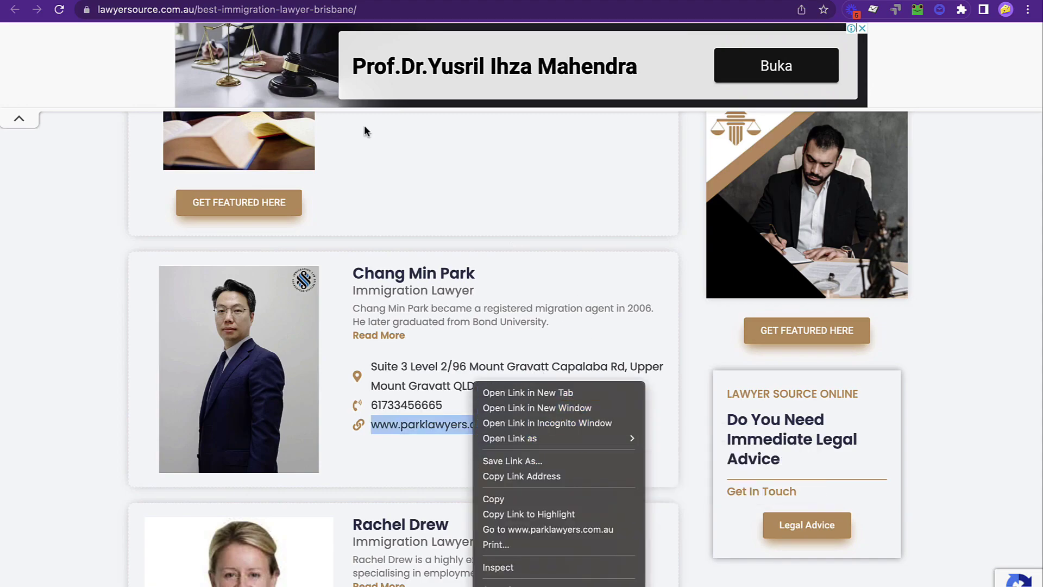
pyautogui.press('Escape')
pyautogui.hotkey('ctrl', 'w')
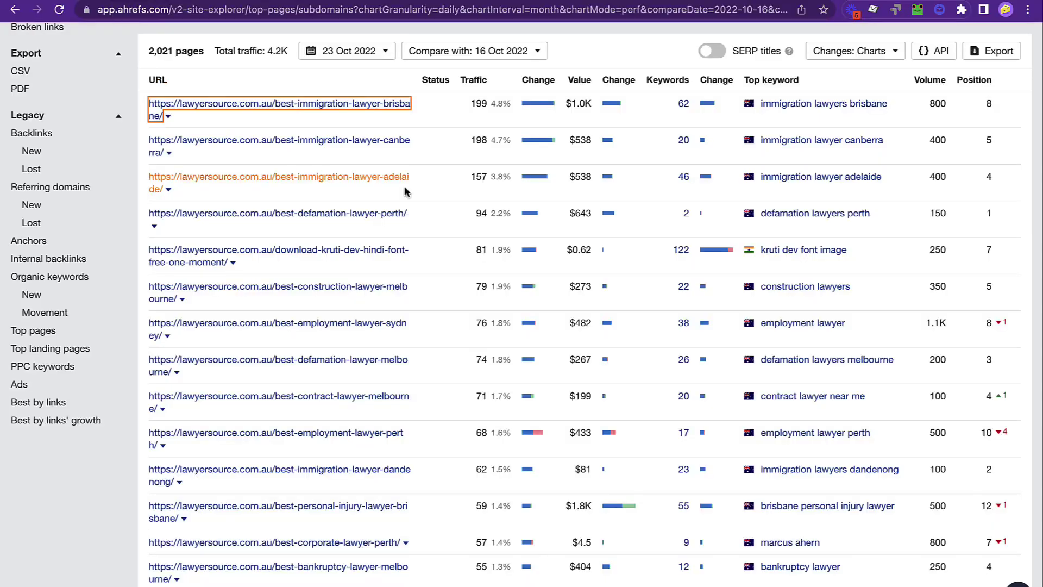
# Reopen the best-immigration-lawyer-brisbane page from the top pages report and close it again
pyautogui.scroll(1, 459, 144)
pyautogui.scroll(2, 459, 144)
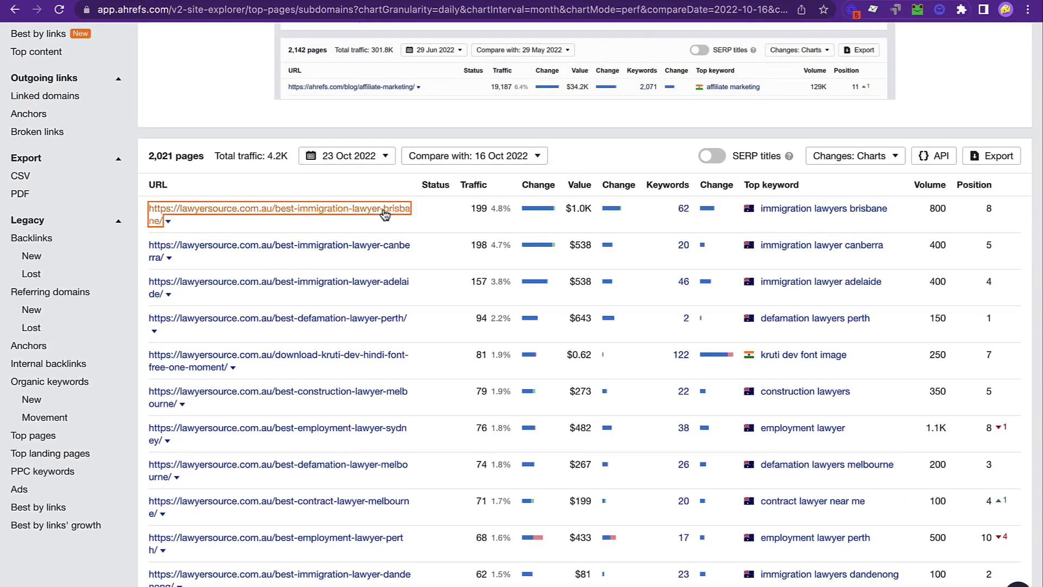
pyautogui.click(358, 213)
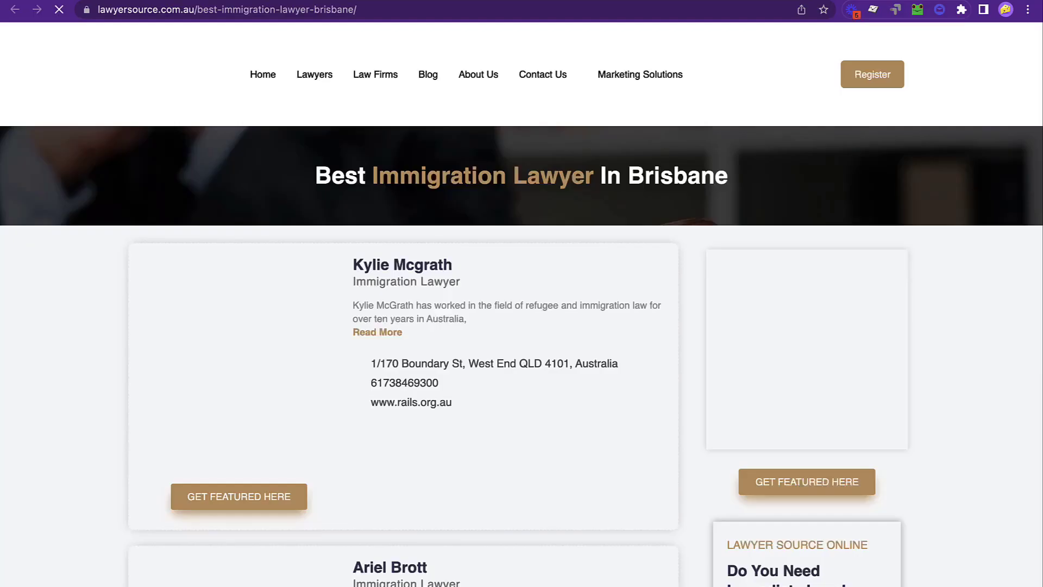
pyautogui.hotkey('ctrl', 'w')
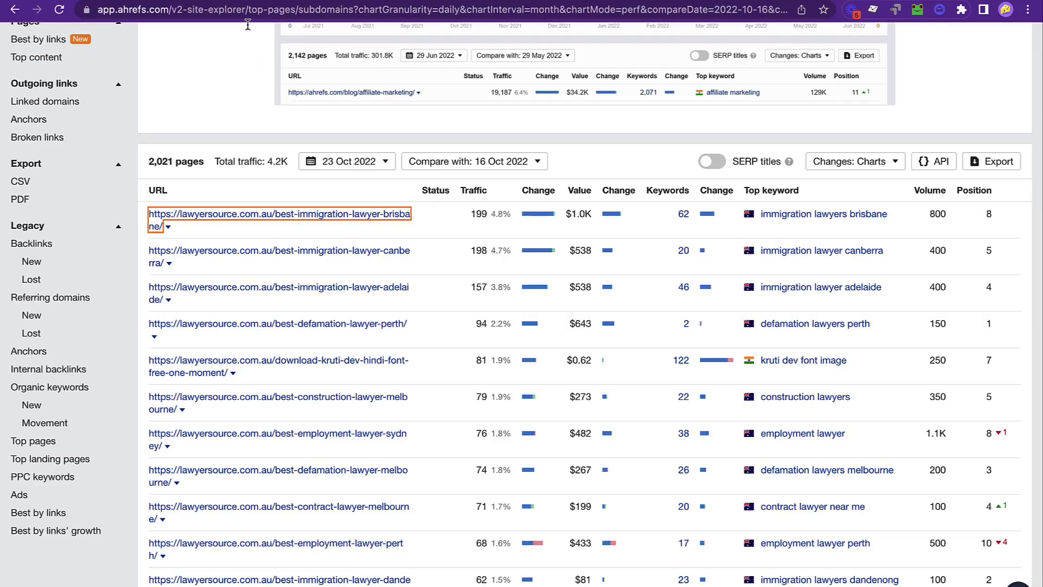
# Revisit the already open Brisbane listings page, close it and open the site overview for lawyersource.com.au
pyautogui.hotkey('ctrl', 'Tab')
pyautogui.scroll(-1, 360, 186)
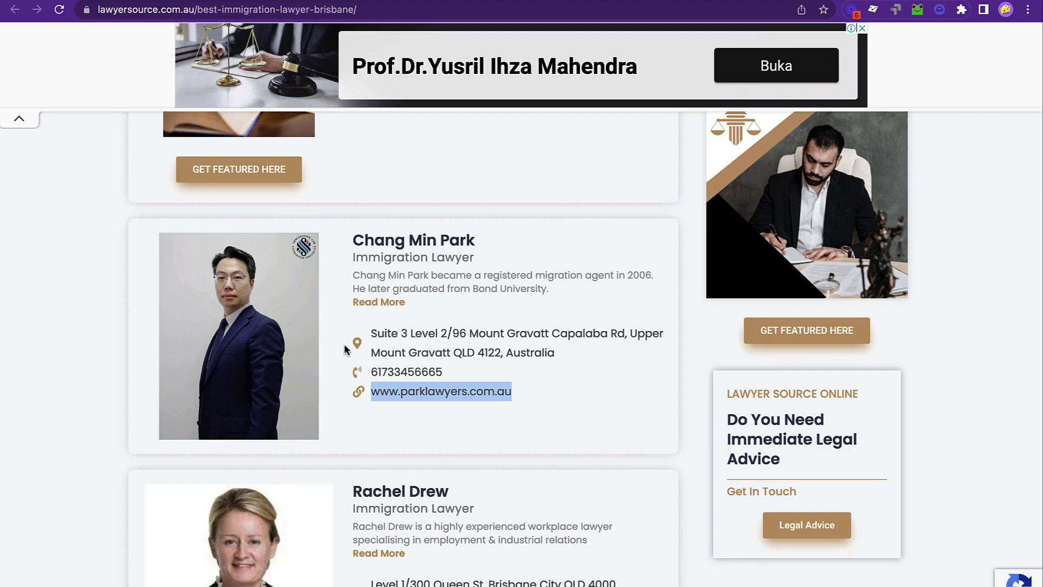
pyautogui.hotkey('ctrl', 'w')
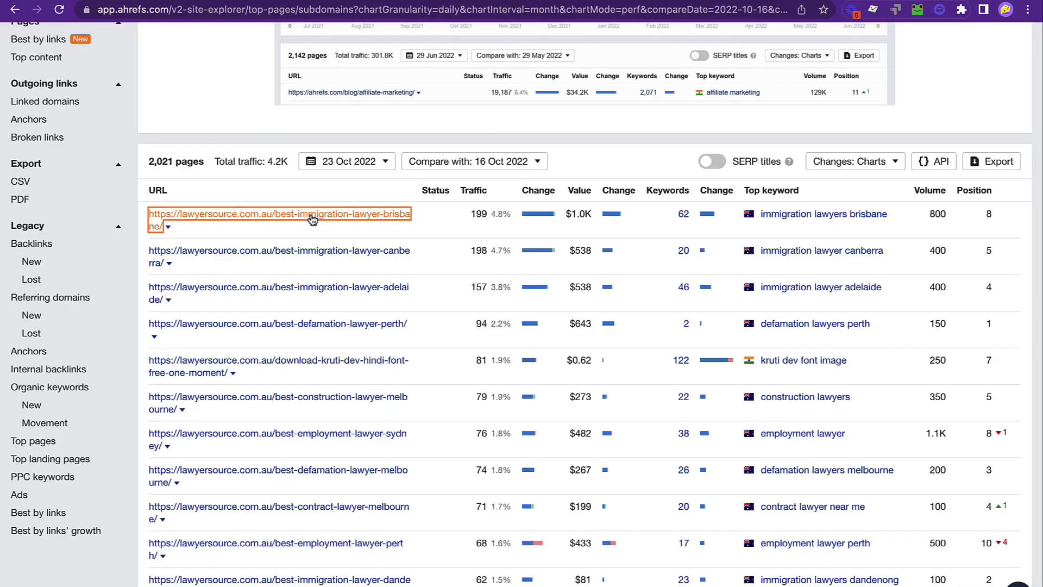
pyautogui.scroll(10, 233, 200)
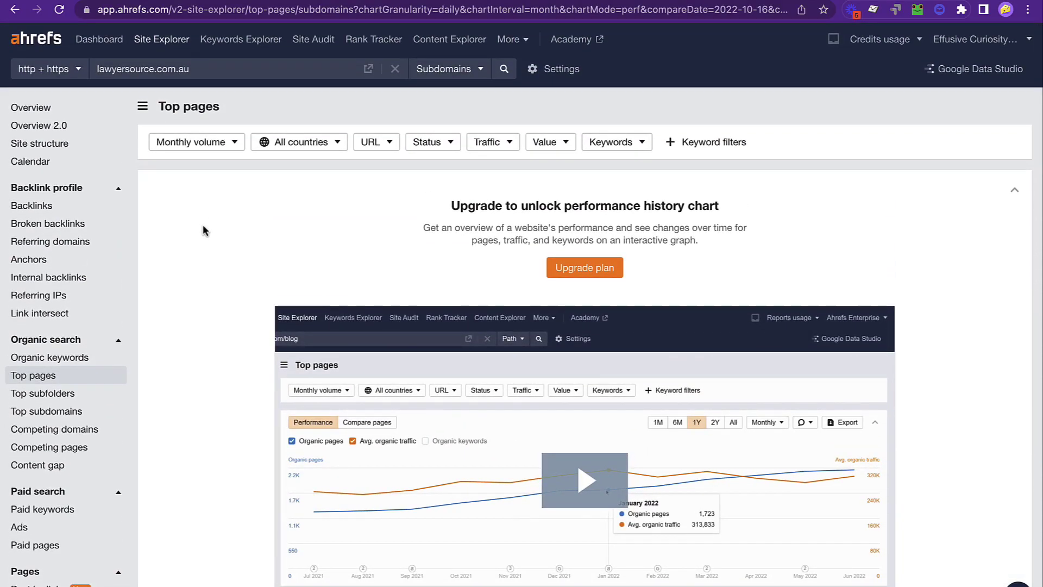
pyautogui.click(49, 108)
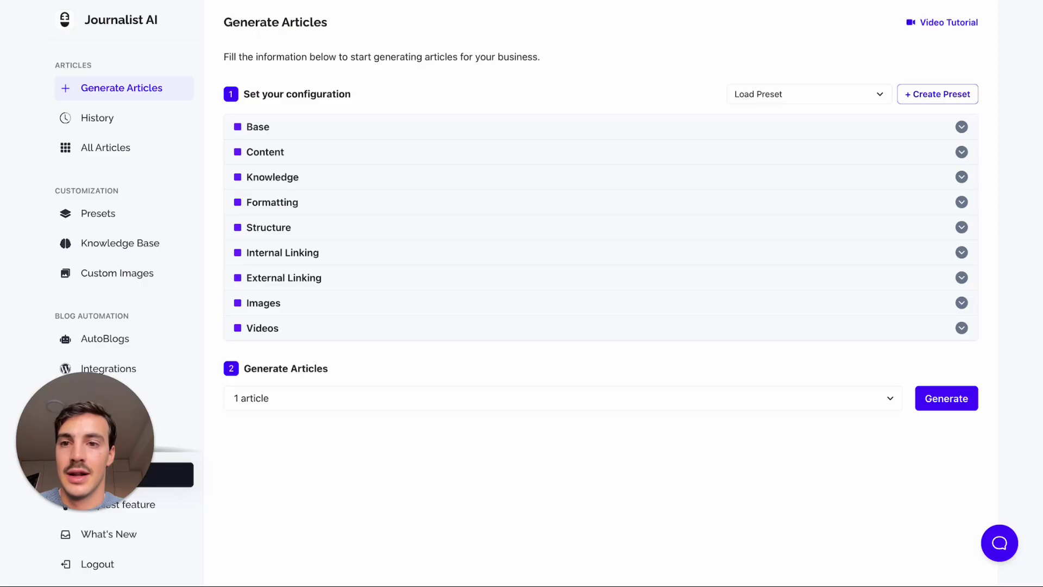
# Go from the Journalist AI article generator to its public home page and browse its blog
pyautogui.click(468, 6)
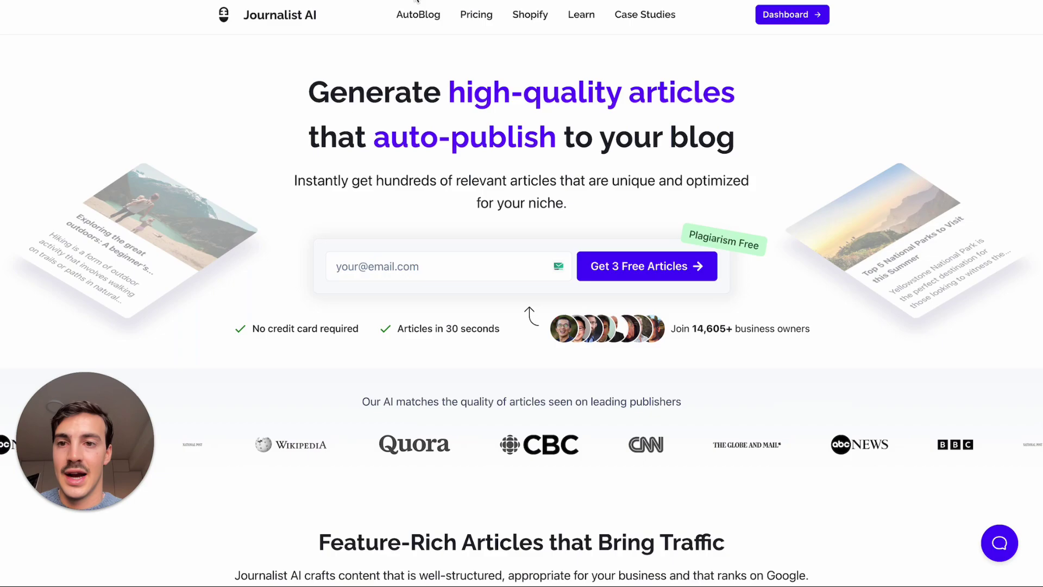
pyautogui.click(416, 1)
pyautogui.click(416, 2)
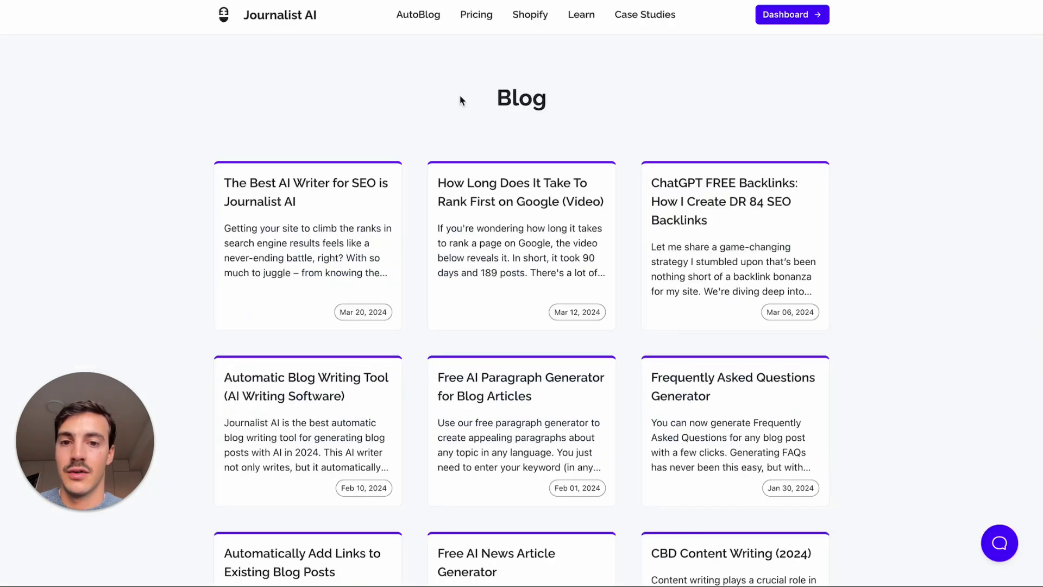
pyautogui.scroll(-1, 489, 109)
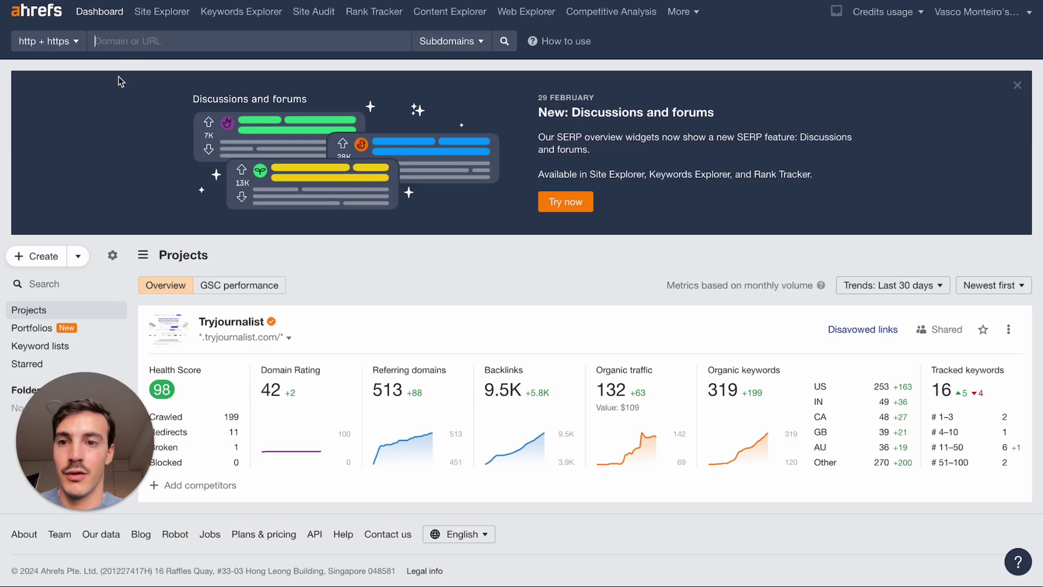
pyautogui.write('https://tryjournalist.com/')
pyautogui.press('Return')
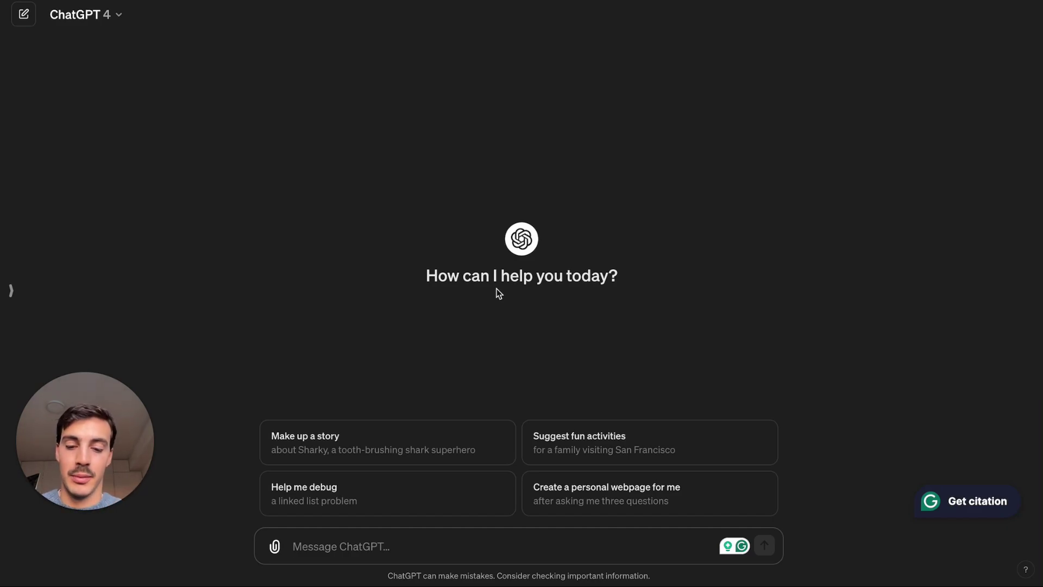
pyautogui.write('I want to be featured on')
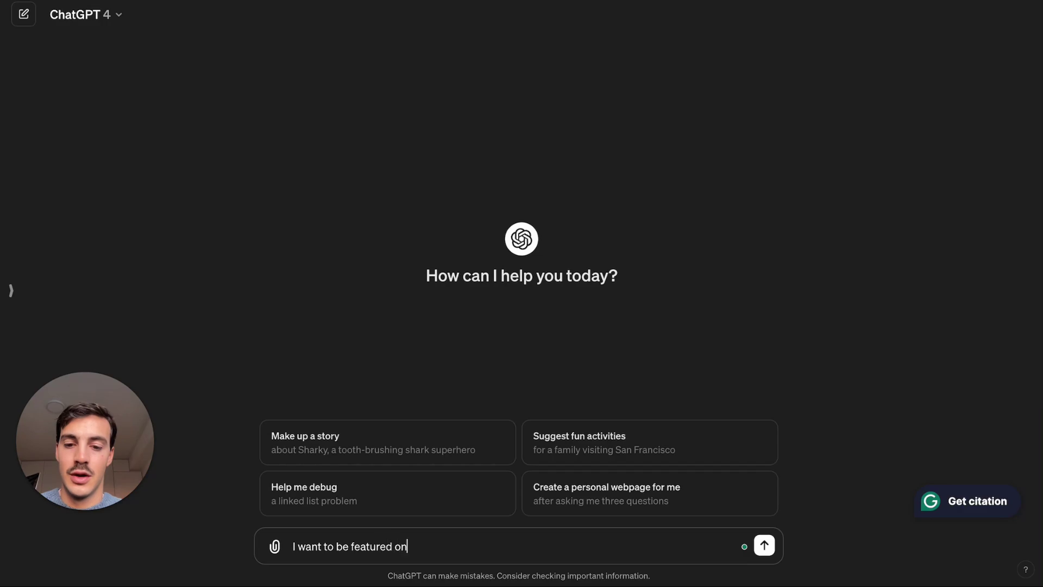
pyautogui.write(' these h')
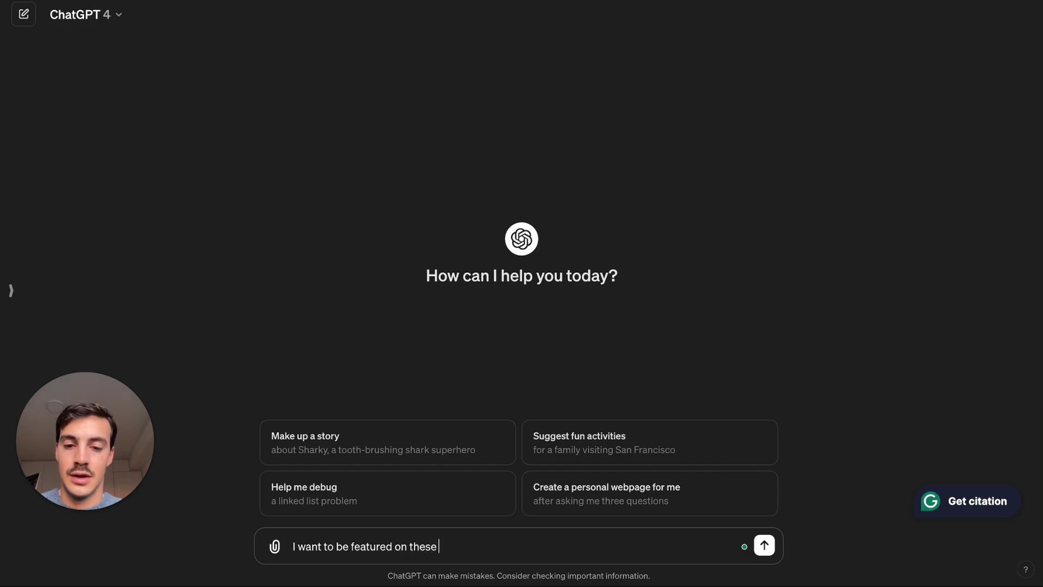
pyautogui.press('BackSpace')
pyautogui.press('BackSpace')
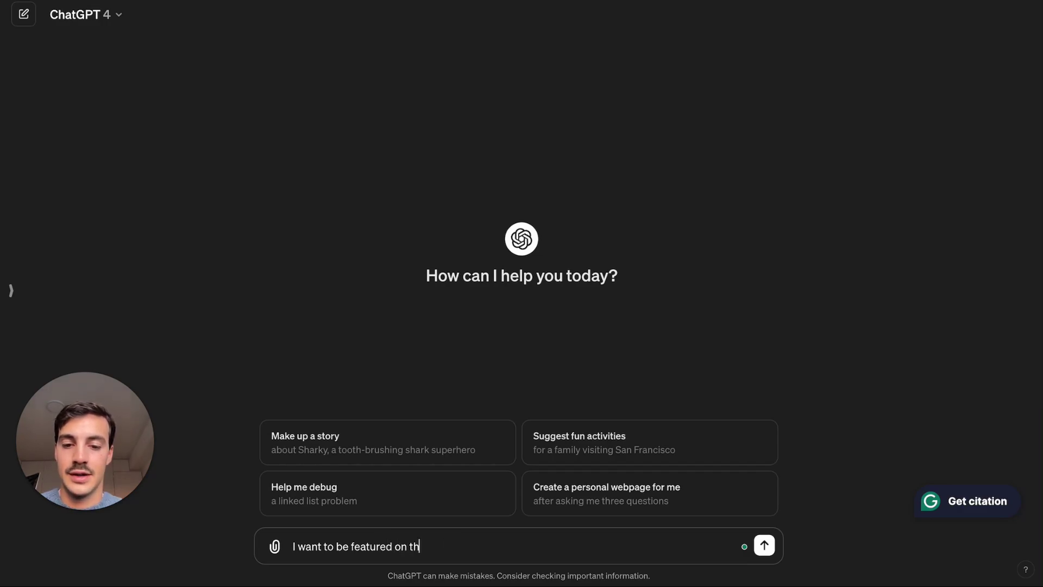
pyautogui.write('is site (')
pyautogui.write('https://tryjournalist.com/blog')
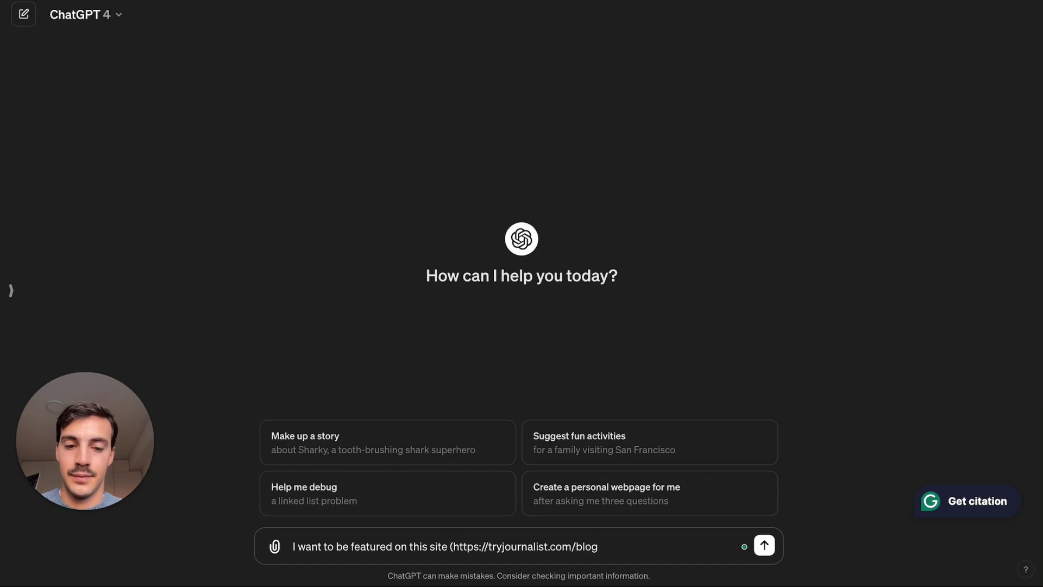
pyautogui.press('BackSpace')
pyautogui.press('BackSpace')
pyautogui.press('BackSpace')
pyautogui.press('BackSpace')
pyautogui.press('BackSpace')
pyautogui.write(')')
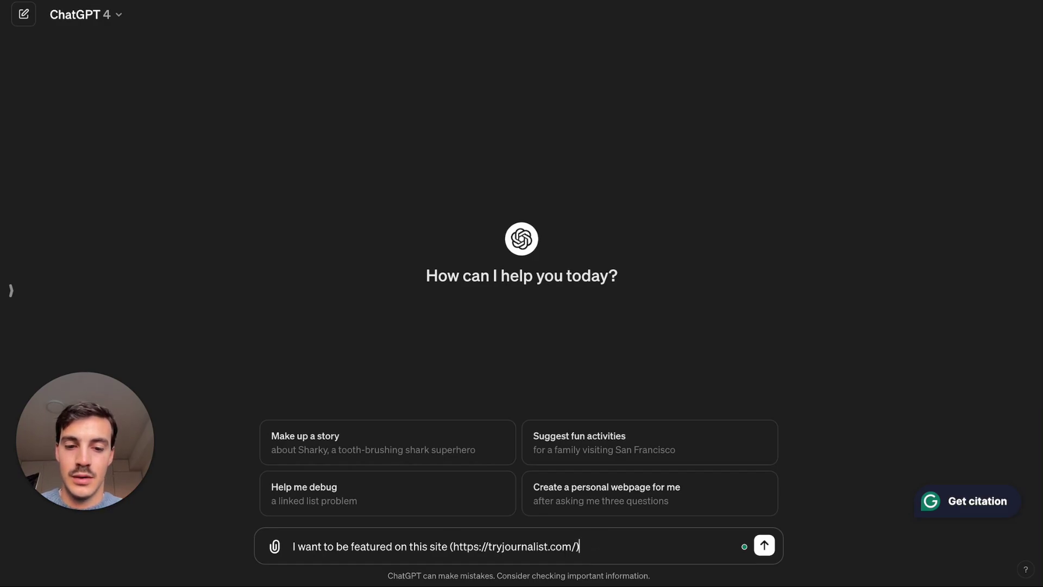
# Continue the prompt with "browse it, and come up with a short and straight to the point outreach message to the site owner"
pyautogui.write(' browse it, and com')
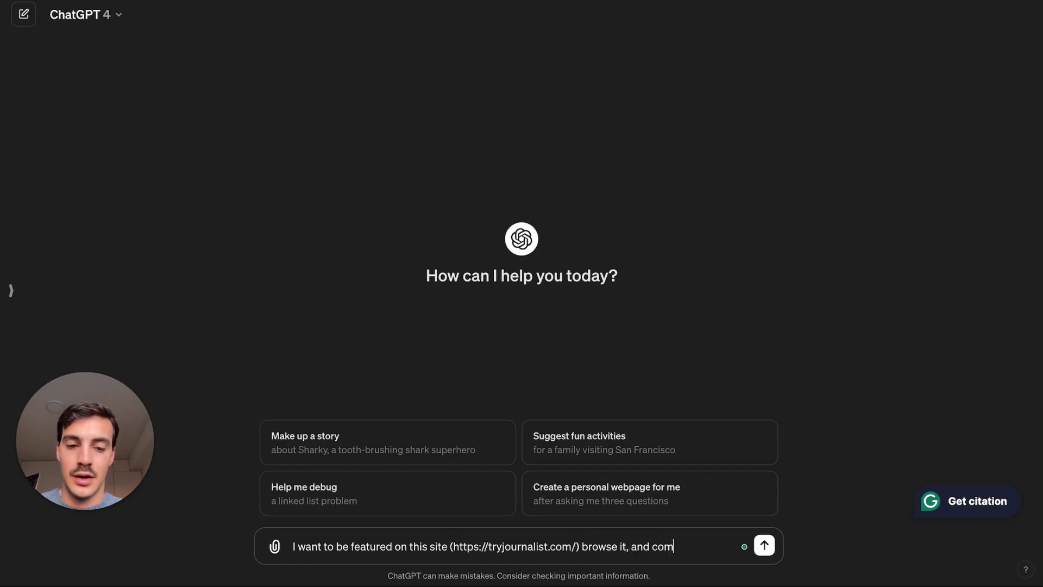
pyautogui.write('e up with a short a')
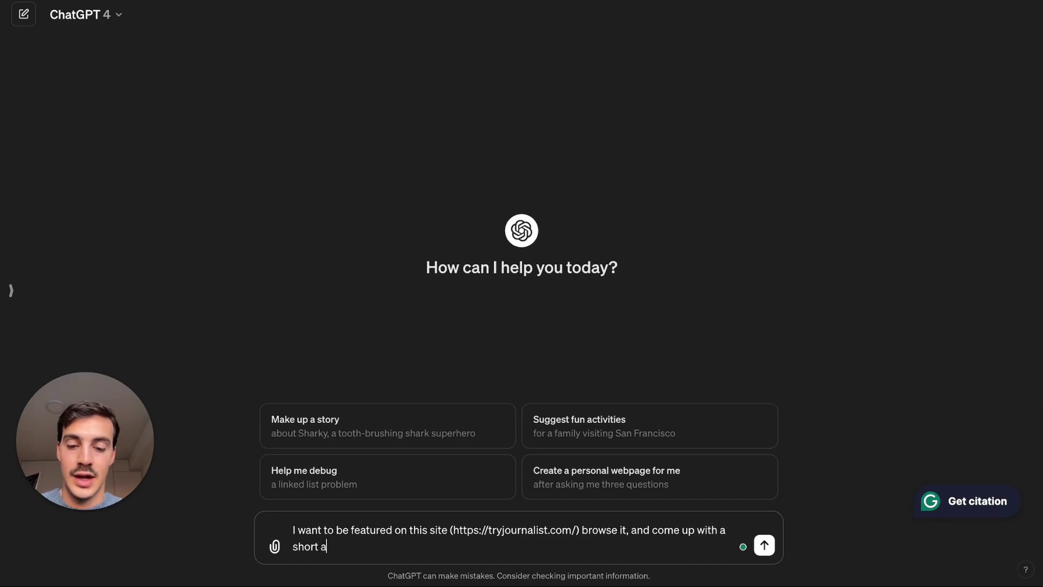
pyautogui.write('nd strai')
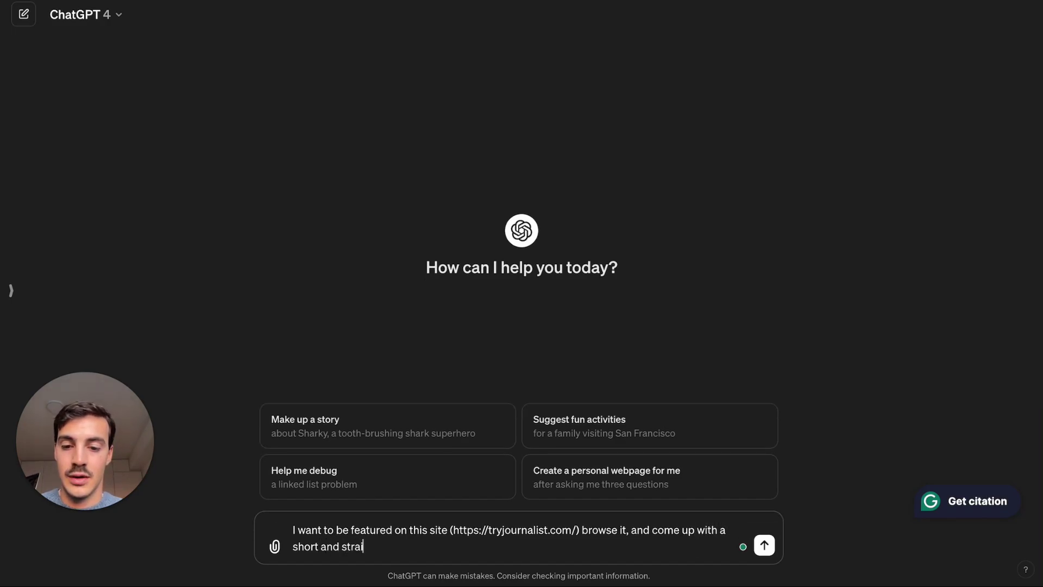
pyautogui.write('ght to the point outre')
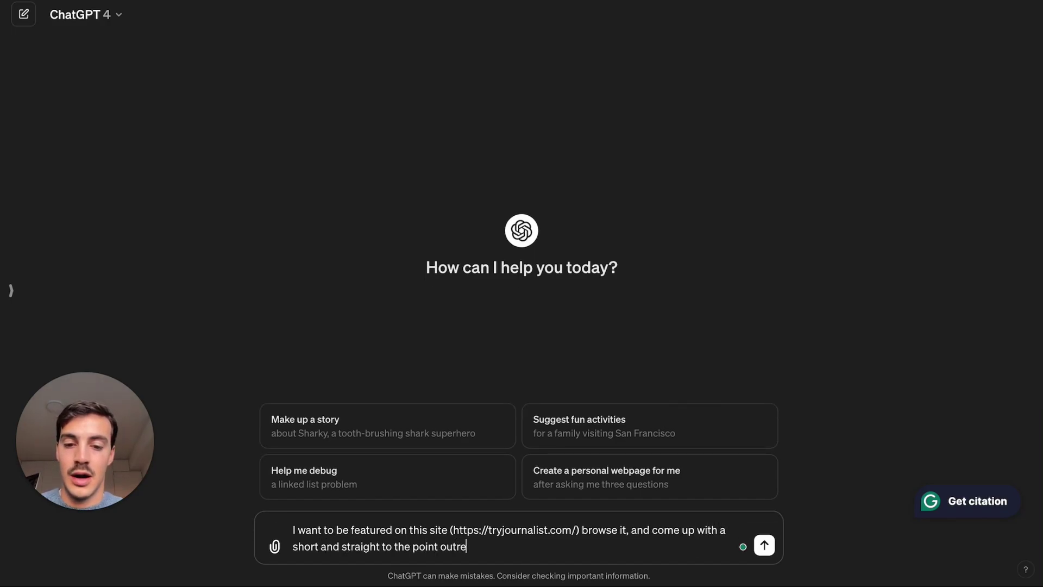
pyautogui.write('cach message to the')
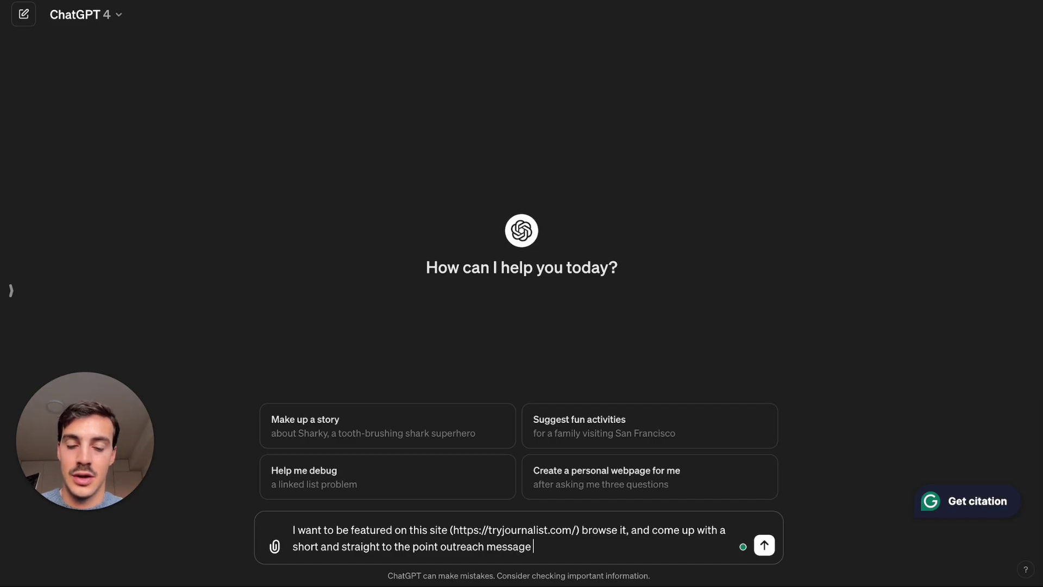
pyautogui.write(' site owner th')
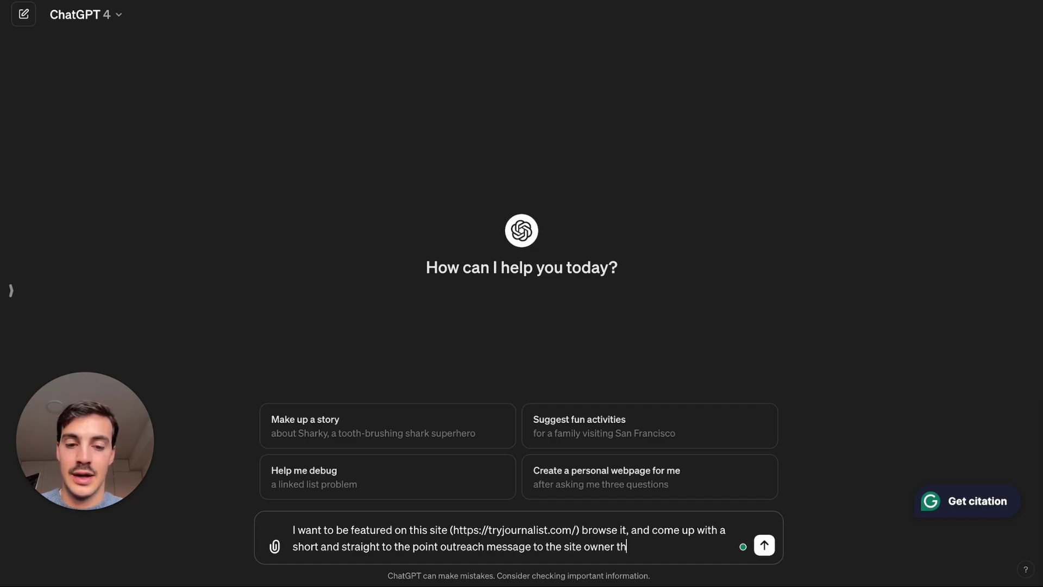
# Complete the prompt with "that conveys that I'm willing to pay for a featured article on their site", send it and highlight its site URL
pyautogui.write('at conveys ')
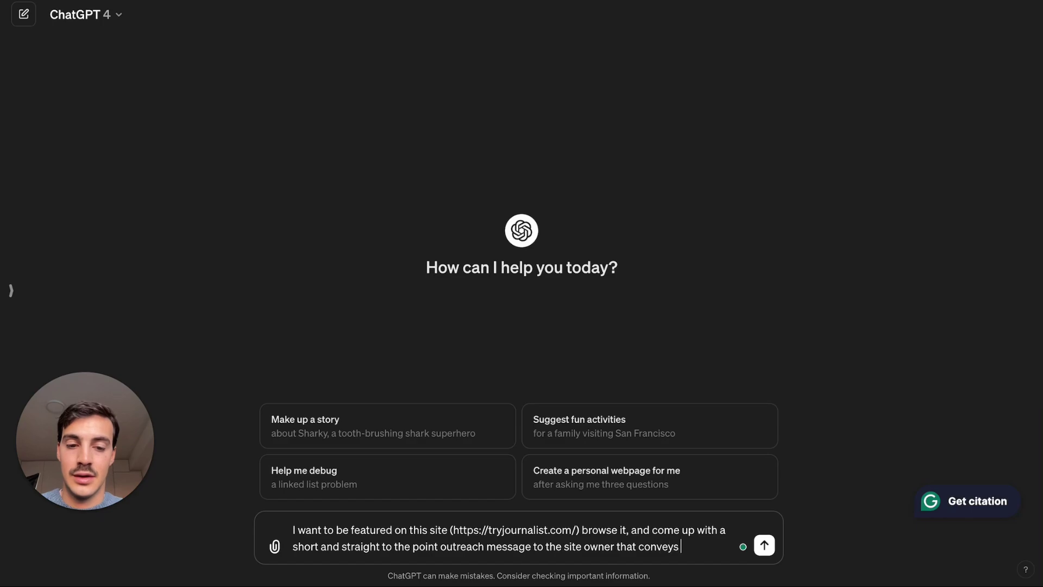
pyautogui.write("that I'm willing to")
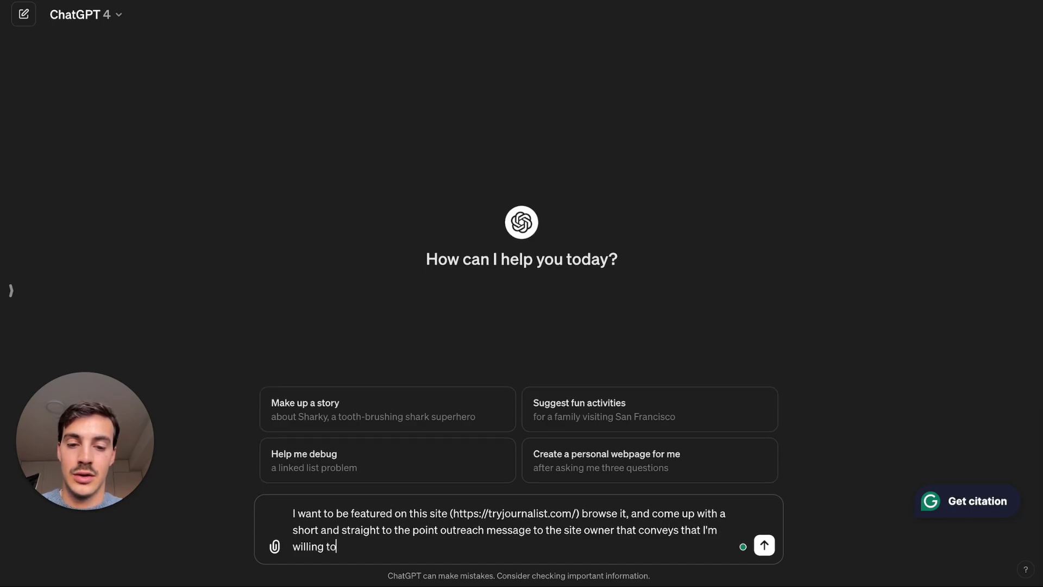
pyautogui.write(' pay for a ')
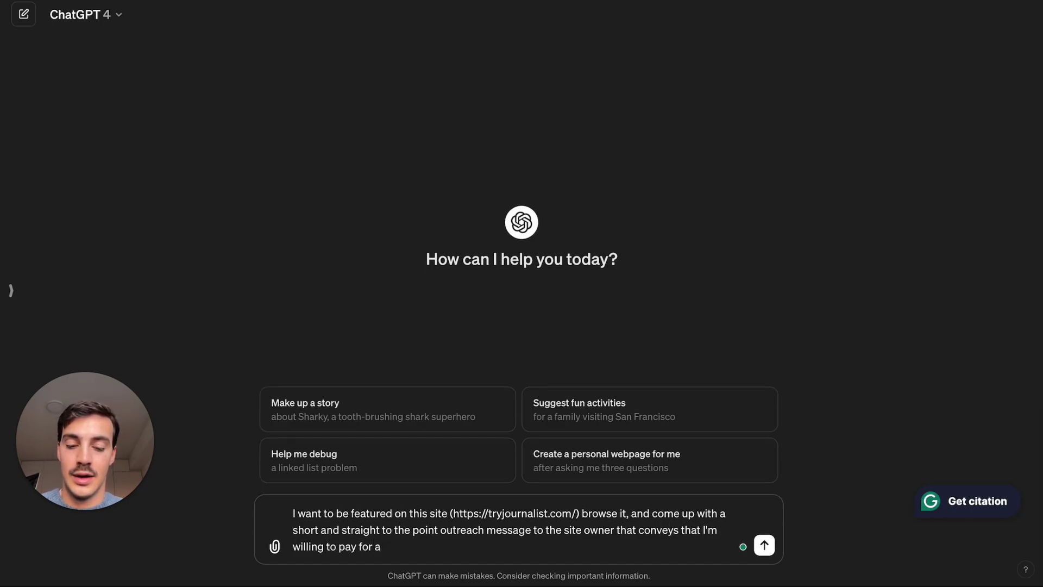
pyautogui.write('featured a')
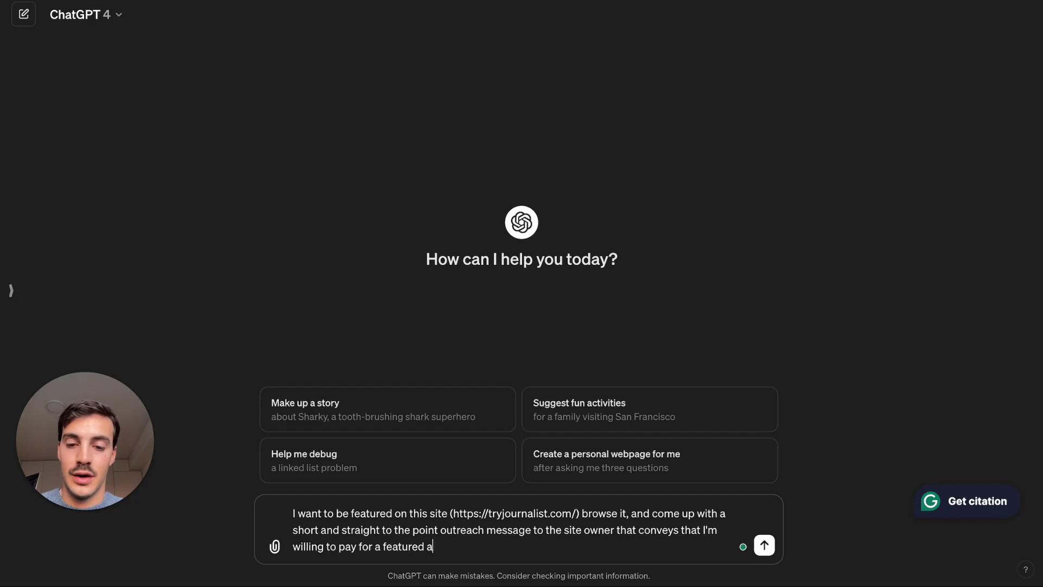
pyautogui.write('rticles on')
pyautogui.press('BackSpace')
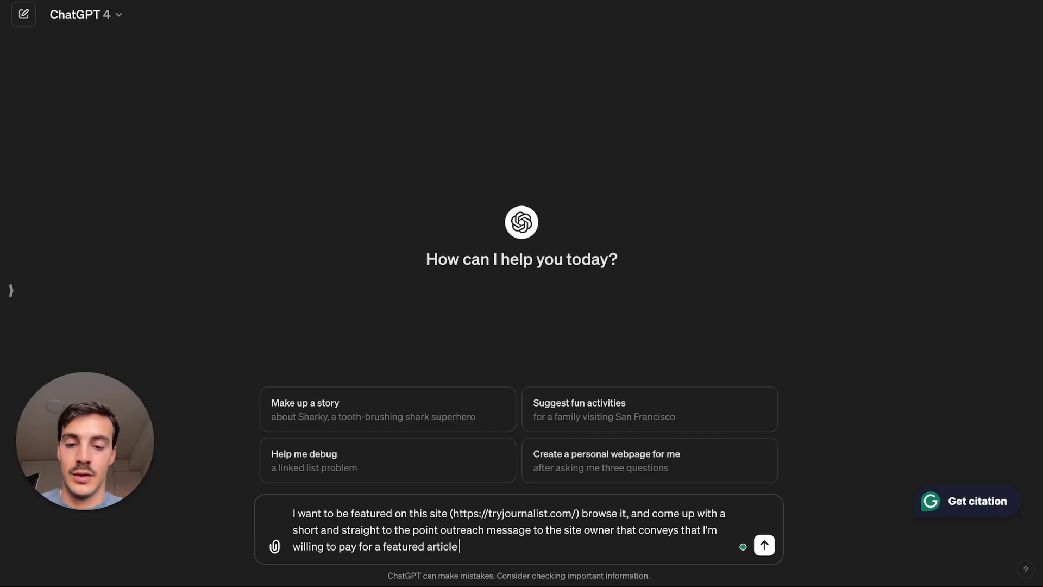
pyautogui.write('on their site')
pyautogui.press('Return')
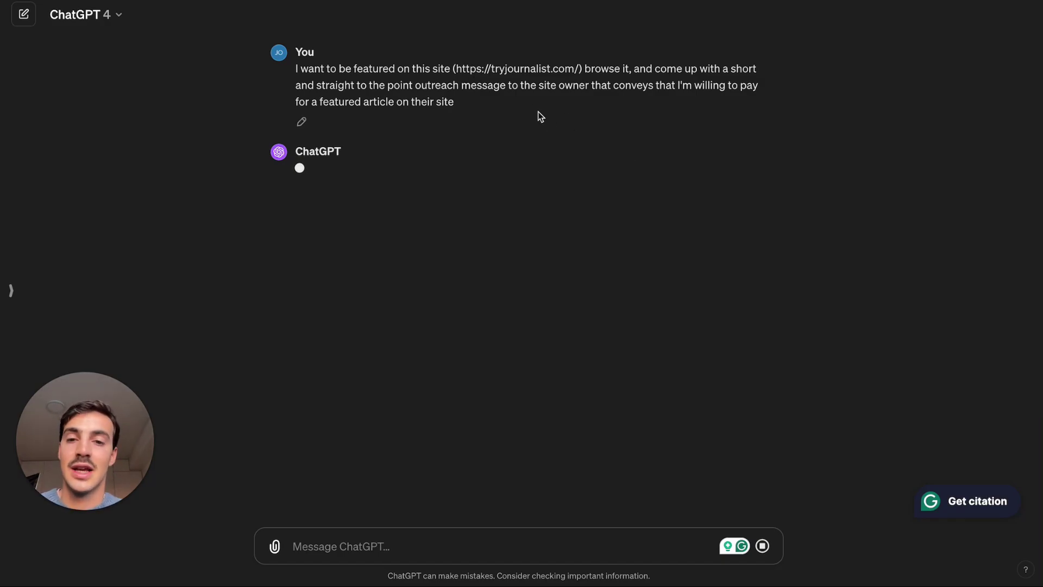
pyautogui.moveTo(459, 72); pyautogui.dragTo(578, 69)
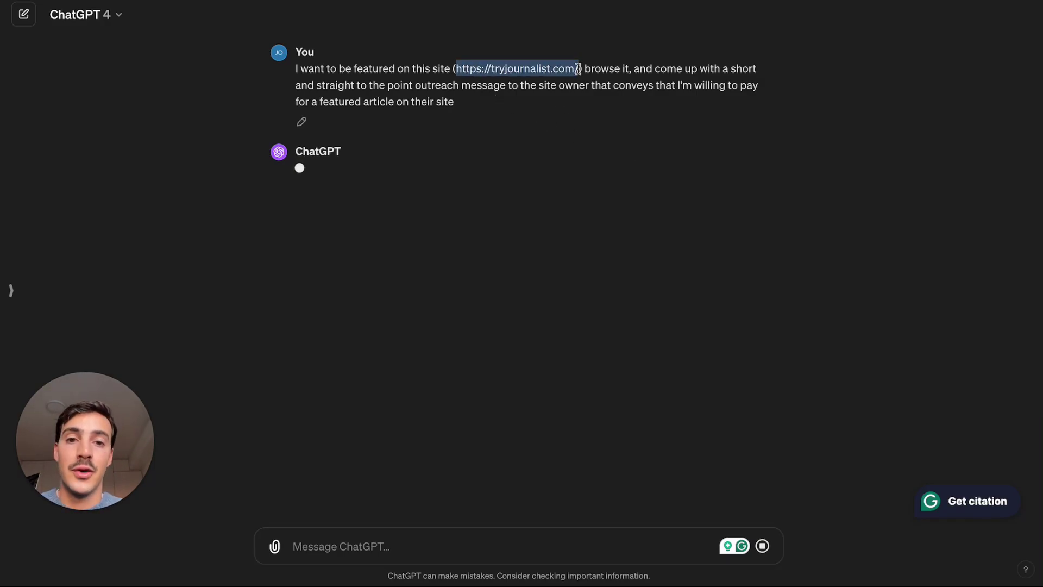
# Begin a follow-up prompt with "it's too corporate, make it look more casual. tRY TO"
pyautogui.click(577, 69)
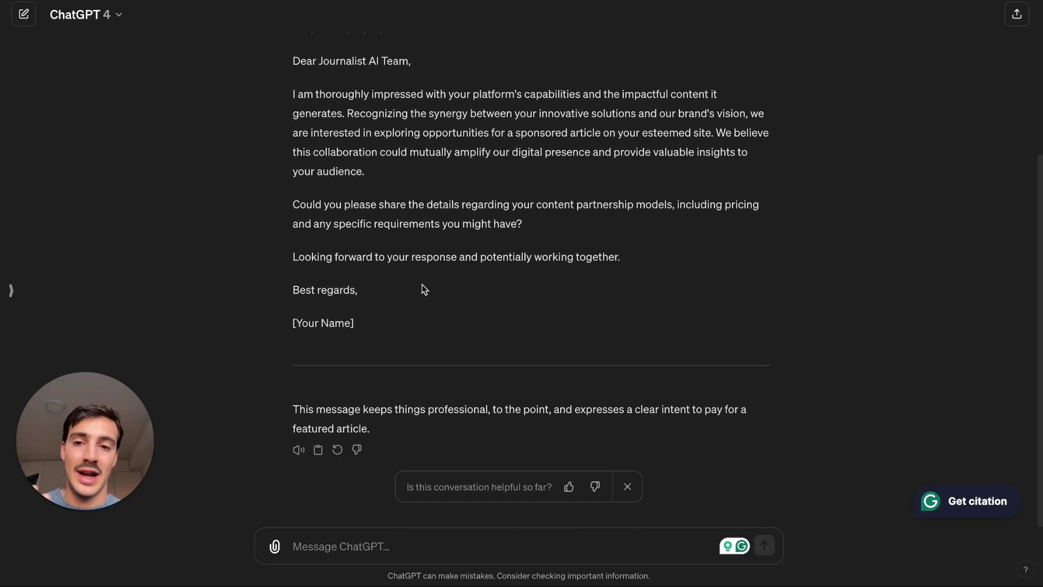
pyautogui.click(402, 538)
pyautogui.write("it's")
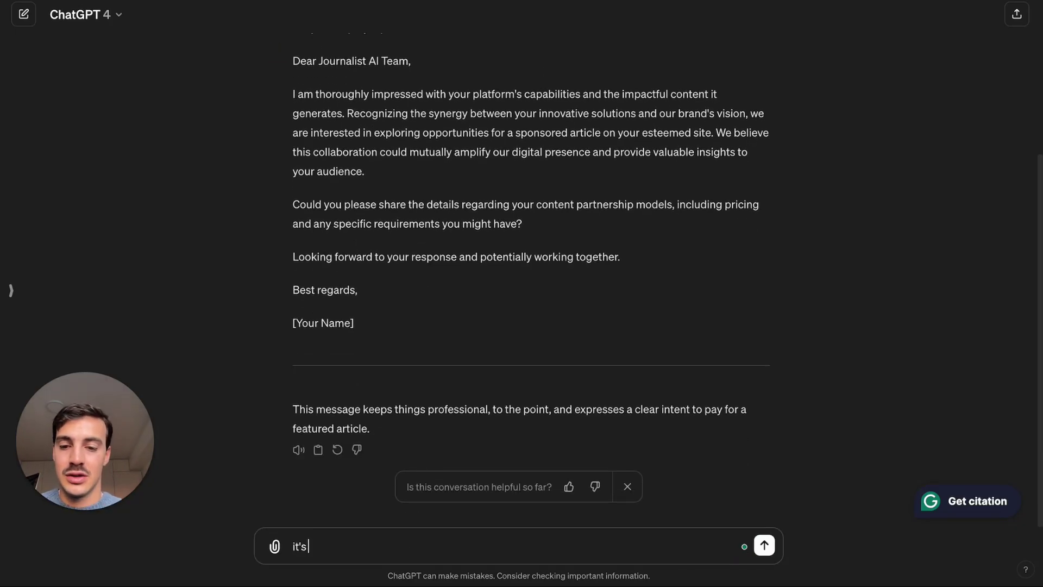
pyautogui.write(' toocorporate, make')
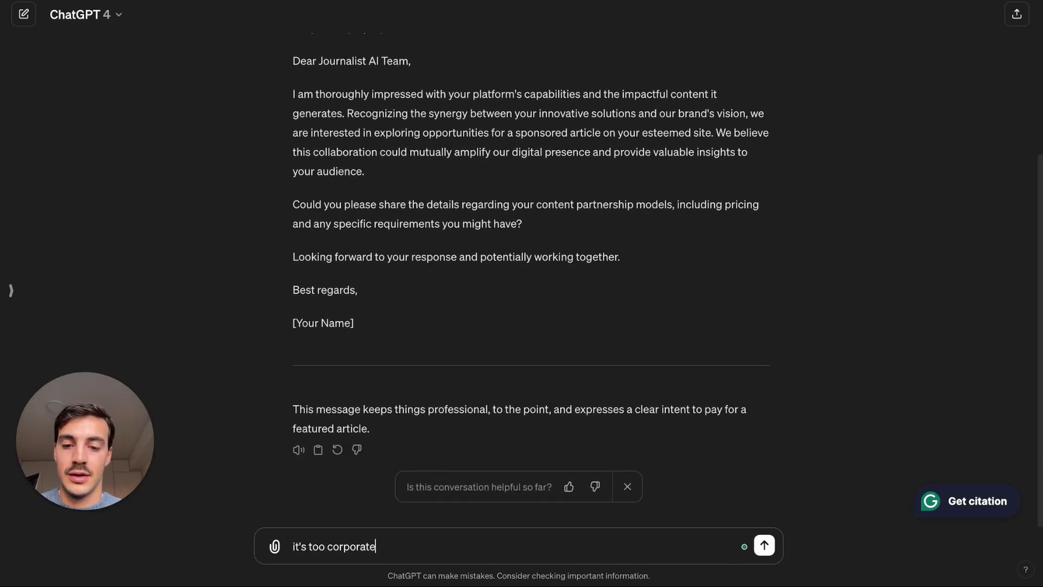
pyautogui.press('BackSpace')
pyautogui.press('BackSpace')
pyautogui.press('BackSpace')
pyautogui.press('BackSpace')
pyautogui.write('mae')
pyautogui.press('BackSpace')
pyautogui.write('ke it look')
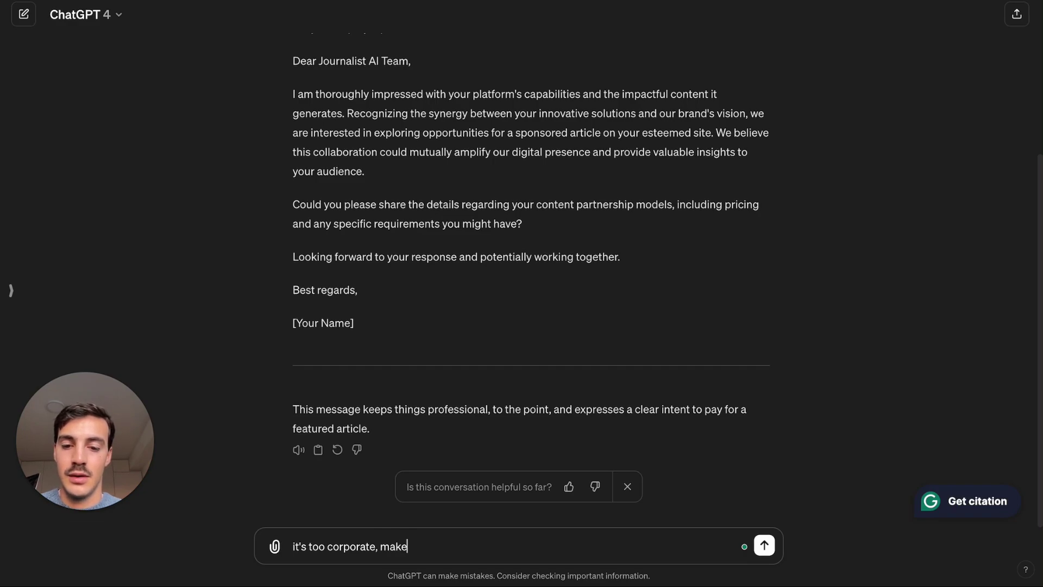
pyautogui.press('BackSpace')
pyautogui.press('BackSpace')
pyautogui.write('ok more c')
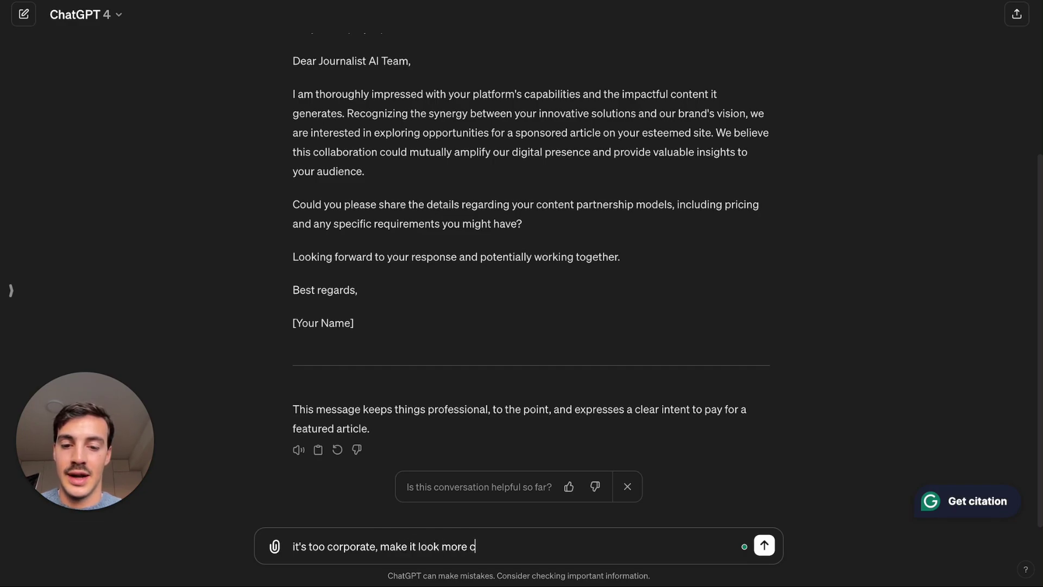
pyautogui.write('asual. tRY TO')
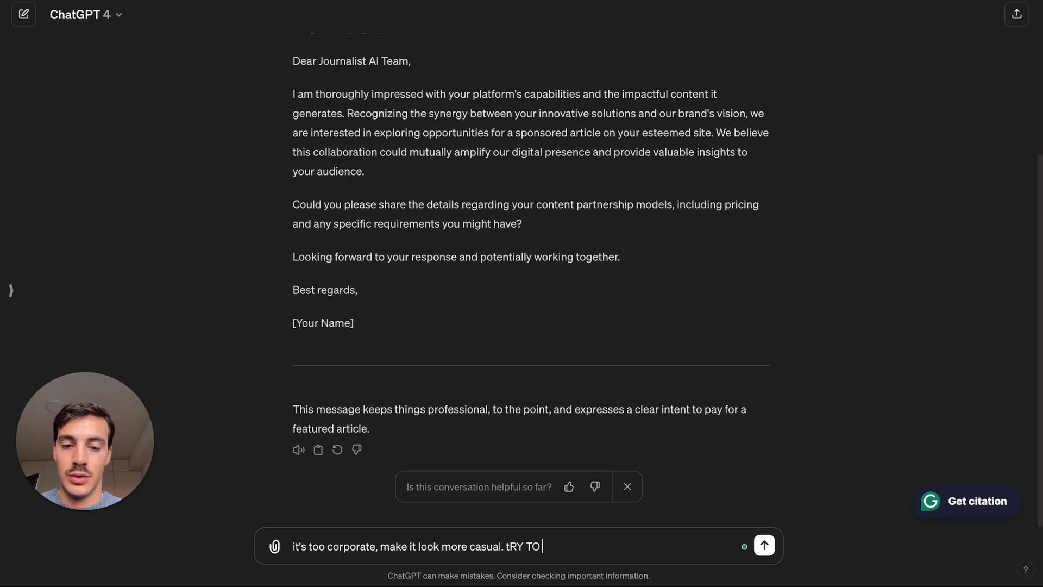
# Complete the prompt with "address the owner by the name if you can find it online" and send it
pyautogui.write(' address the')
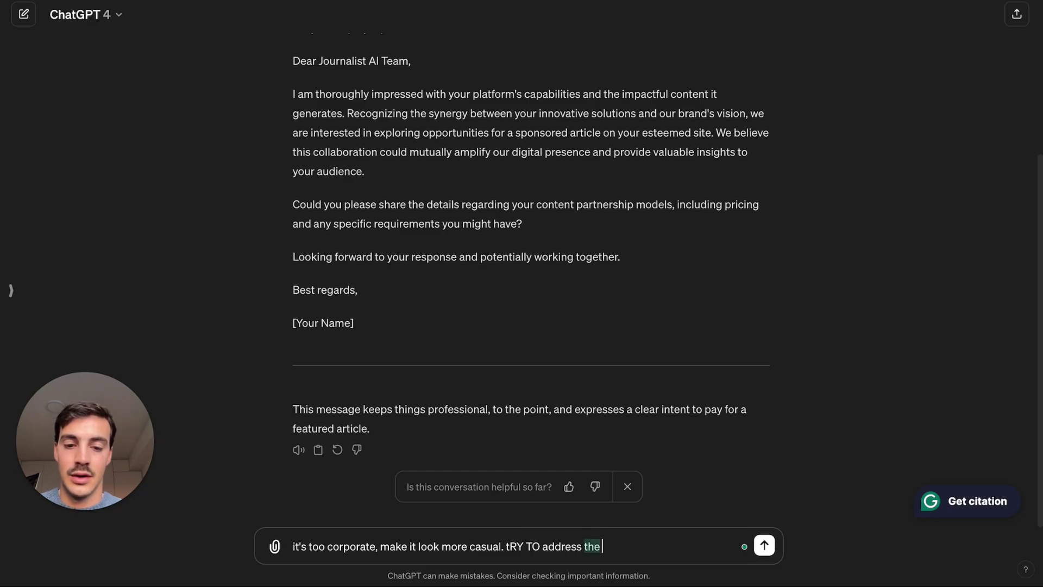
pyautogui.write(' owner by th')
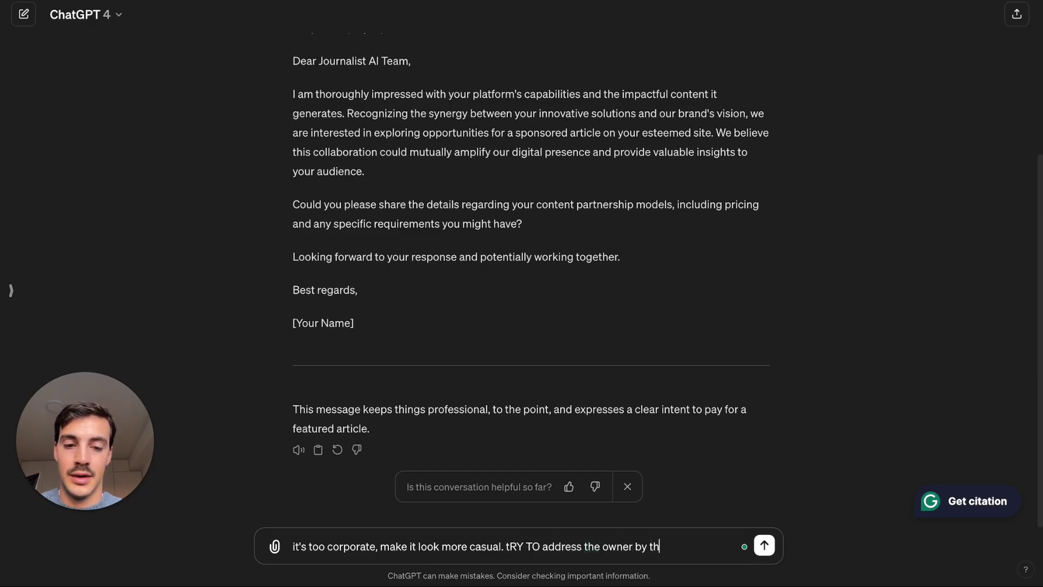
pyautogui.write('e name if you can find it online')
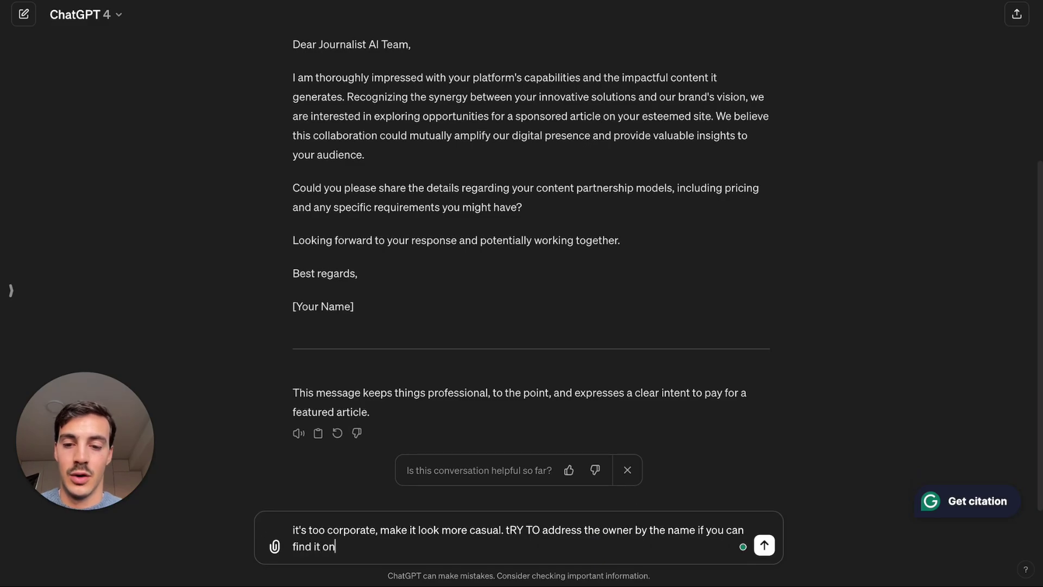
pyautogui.press('Return')
# Highlight the reply's opening sentence about the owner's name and the casual outreach message from greeting to sign-off
pyautogui.moveTo(558, 354)
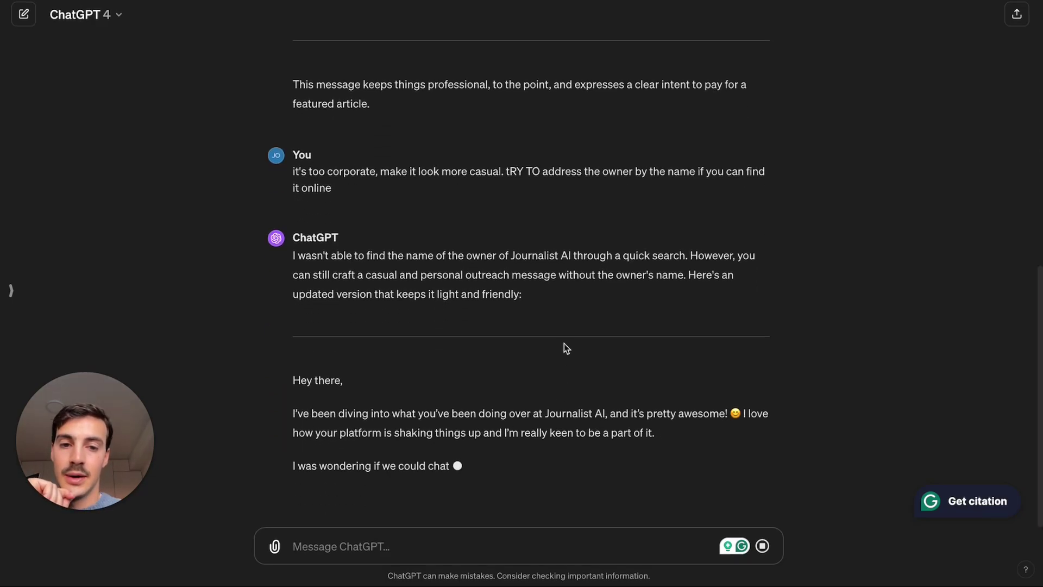
pyautogui.moveTo(688, 256); pyautogui.dragTo(288, 259)
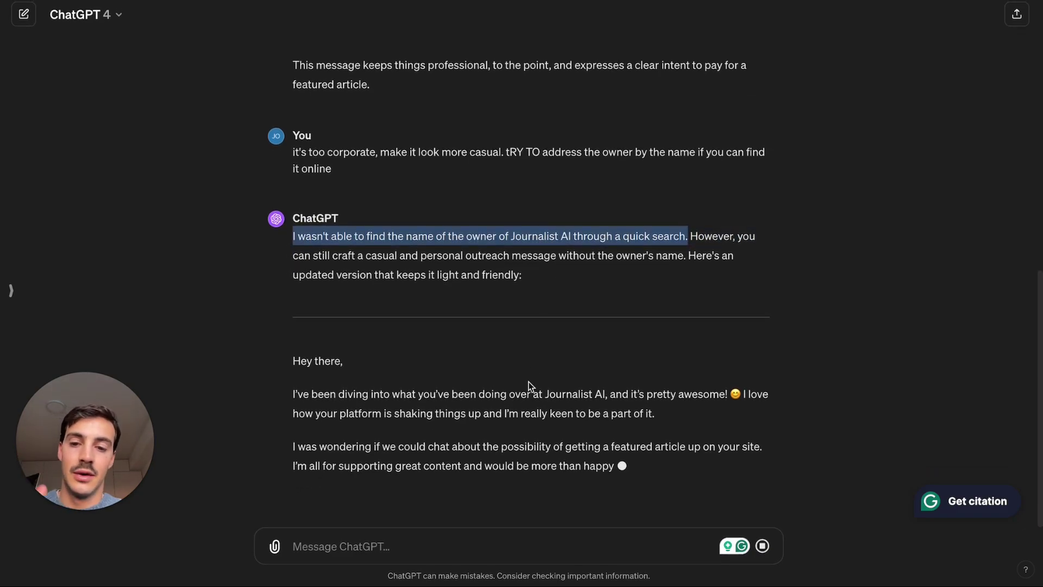
pyautogui.moveTo(285, 364); pyautogui.dragTo(502, 469)
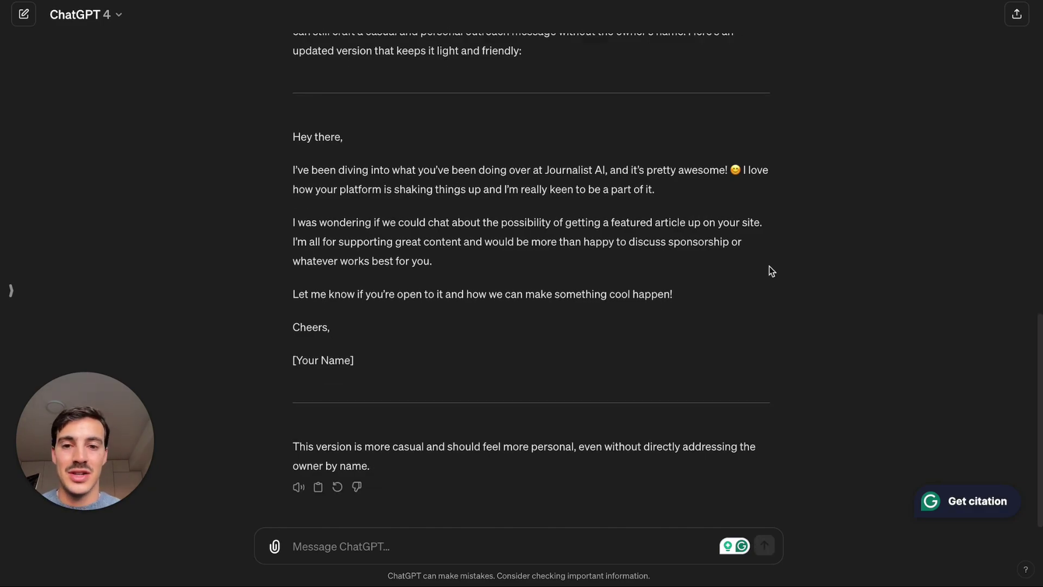
pyautogui.moveTo(428, 366); pyautogui.dragTo(292, 143)
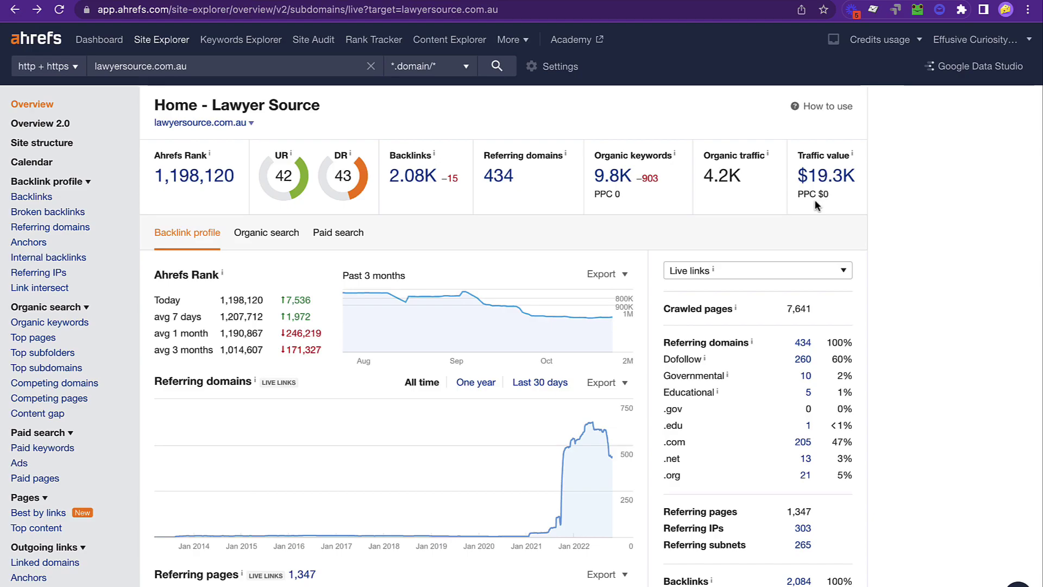
# Open the outgoing Broken links report for lawyersource.com.au and look over the page
pyautogui.scroll(-1, 213, 255)
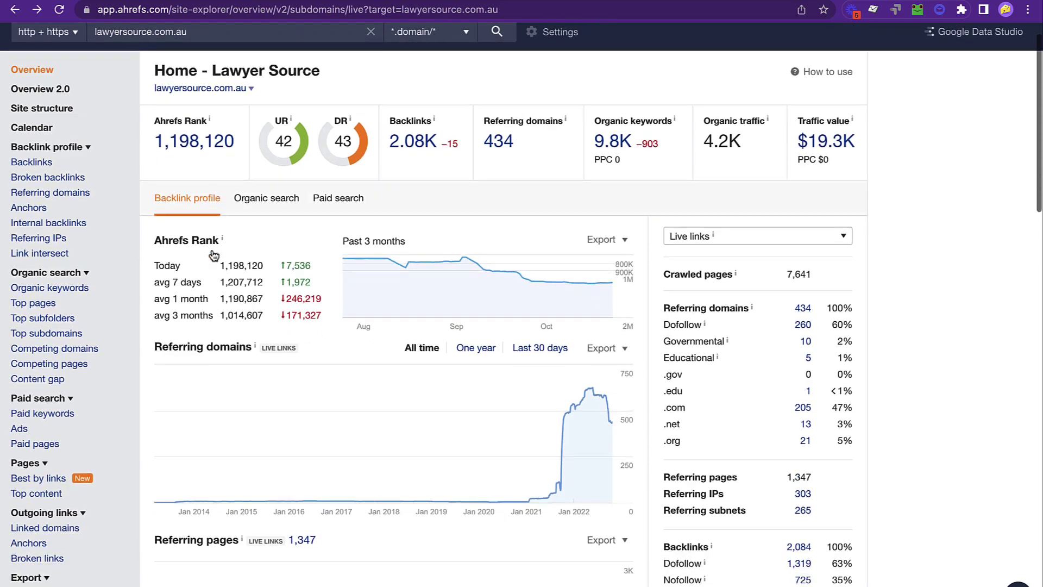
pyautogui.scroll(-2, 214, 256)
pyautogui.click(52, 491)
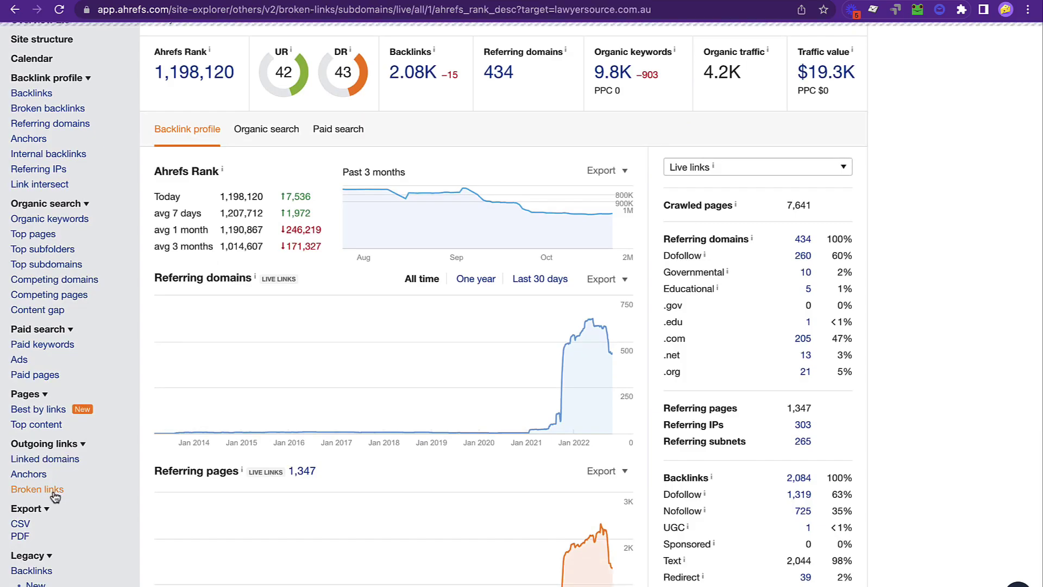
pyautogui.scroll(-5, 462, 295)
pyautogui.scroll(5, 461, 295)
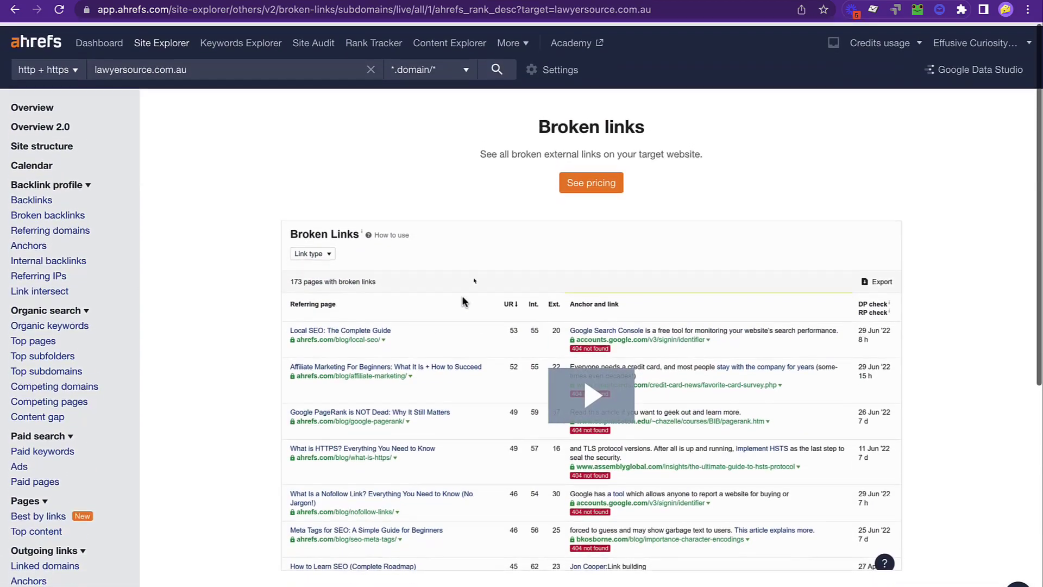
# View the Ahrefs plan pricing, highlight the Standard plan's monthly price and return to the Broken links page
pyautogui.click(598, 184)
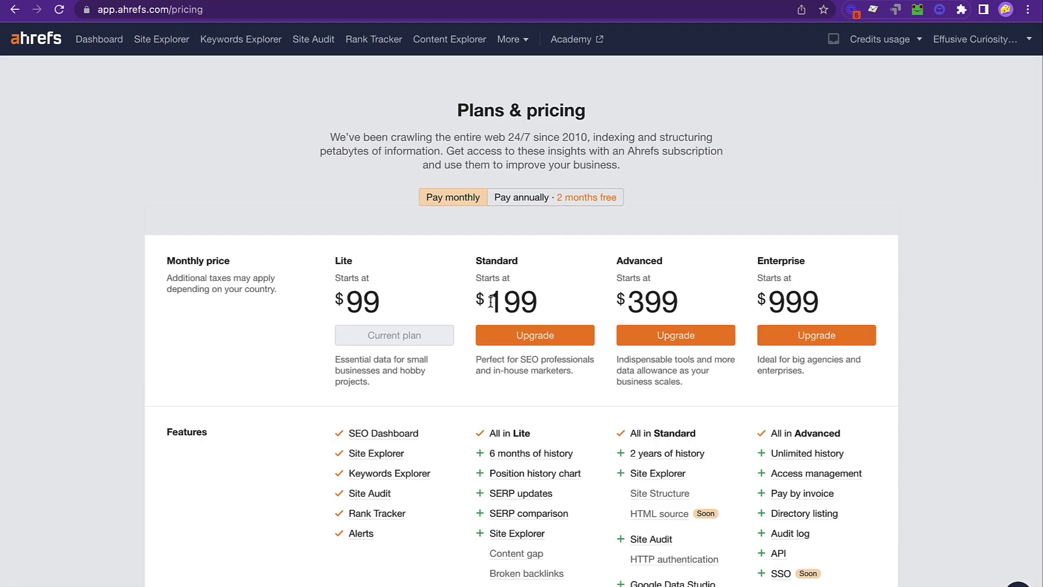
pyautogui.moveTo(490, 303); pyautogui.dragTo(480, 302)
pyautogui.click(513, 294)
pyautogui.doubleClick(513, 294)
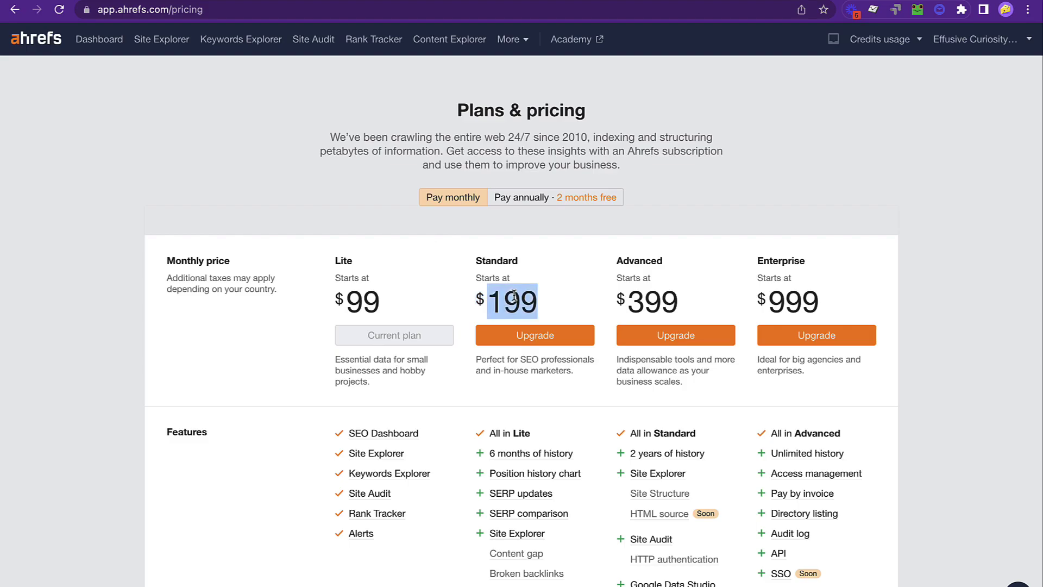
pyautogui.hscroll(-5, 513, 294)
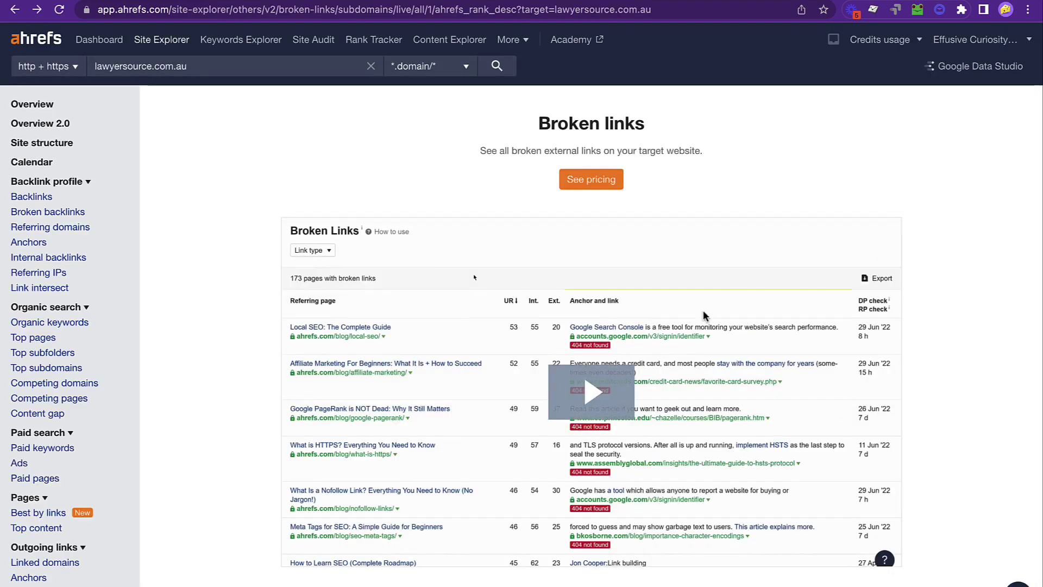
pyautogui.scroll(-1, 704, 315)
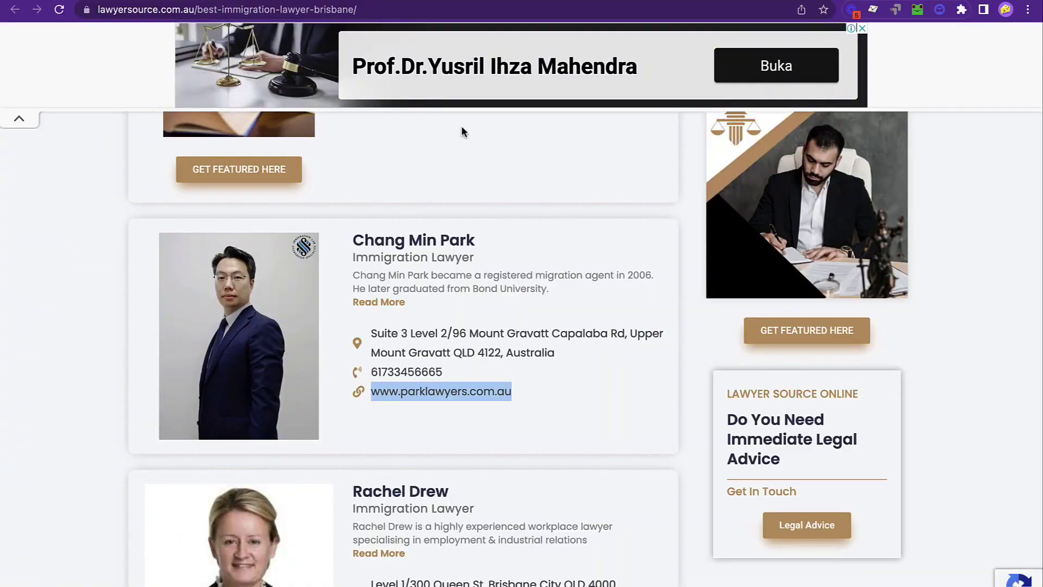
# Open the article "Immigrant Visa for a Spouse of a U.S. Citizen" from the Lawyer Source blog
pyautogui.scroll(10, 463, 130)
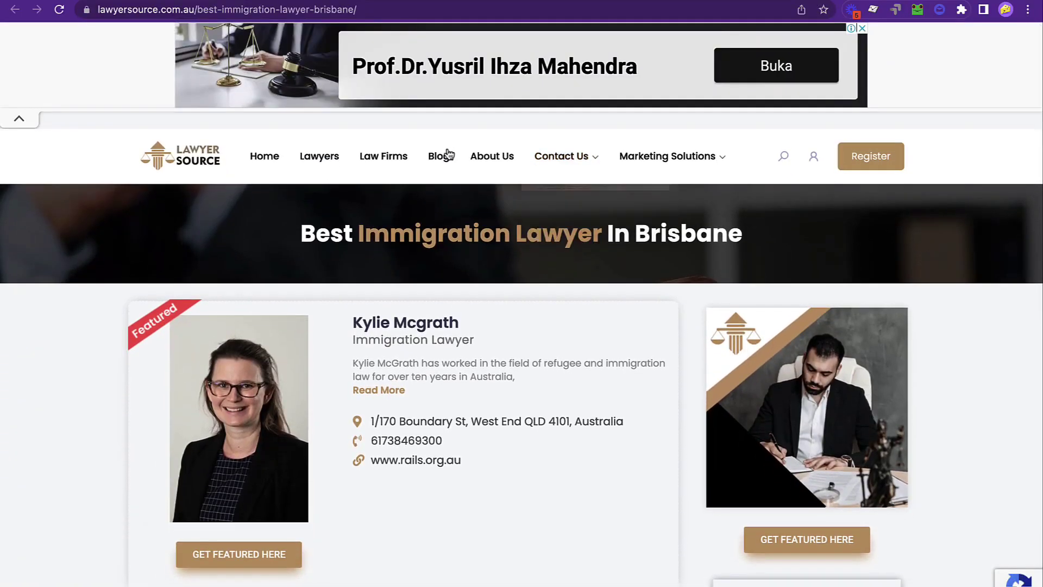
pyautogui.click(444, 156)
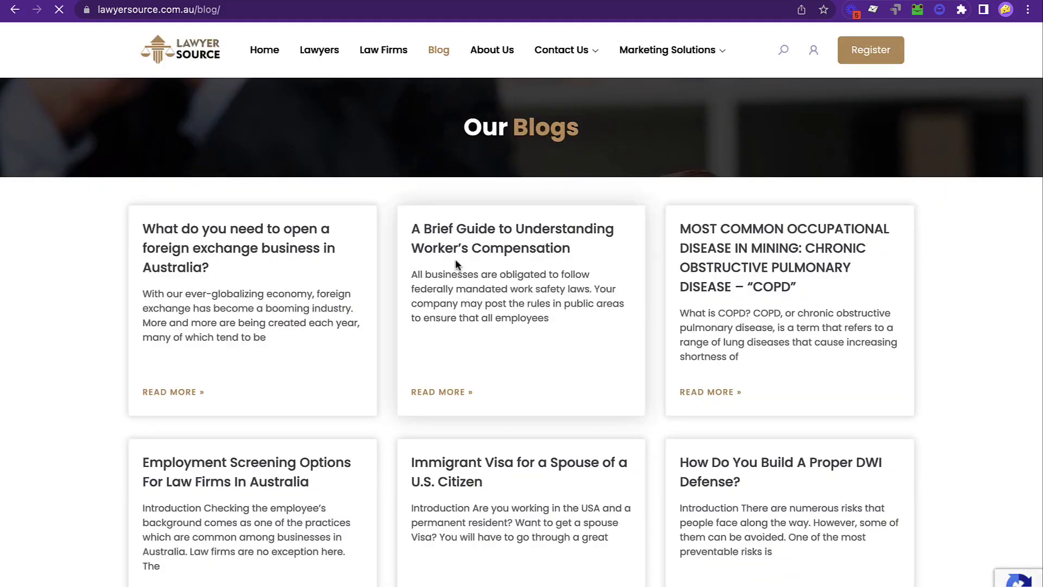
pyautogui.scroll(-6, 456, 259)
pyautogui.click(451, 161)
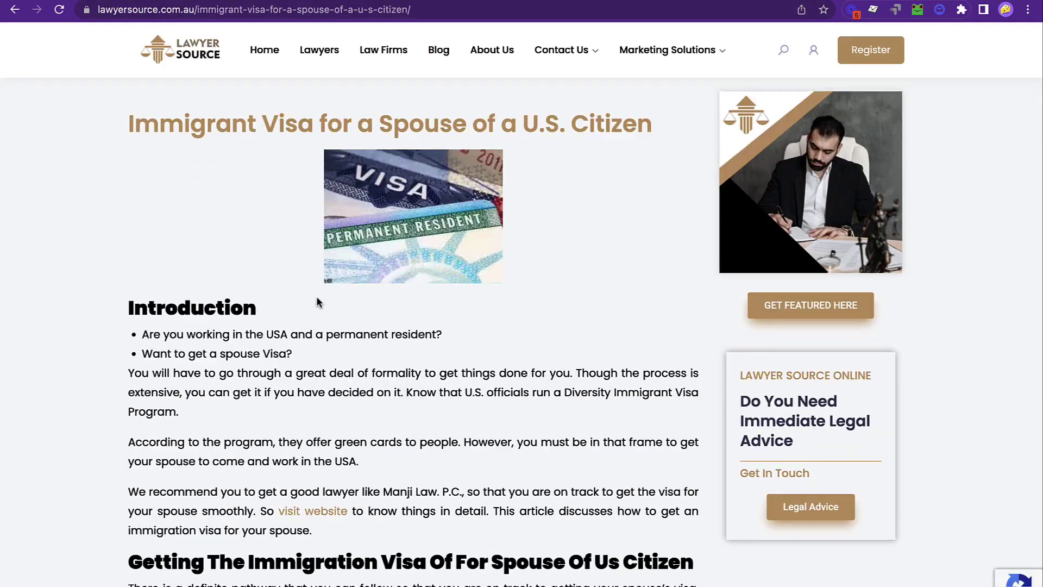
# Check the "visit website" link in the article's introduction by opening it in a new tab, and close that tab
pyautogui.scroll(-8, 319, 299)
pyautogui.scroll(4, 319, 301)
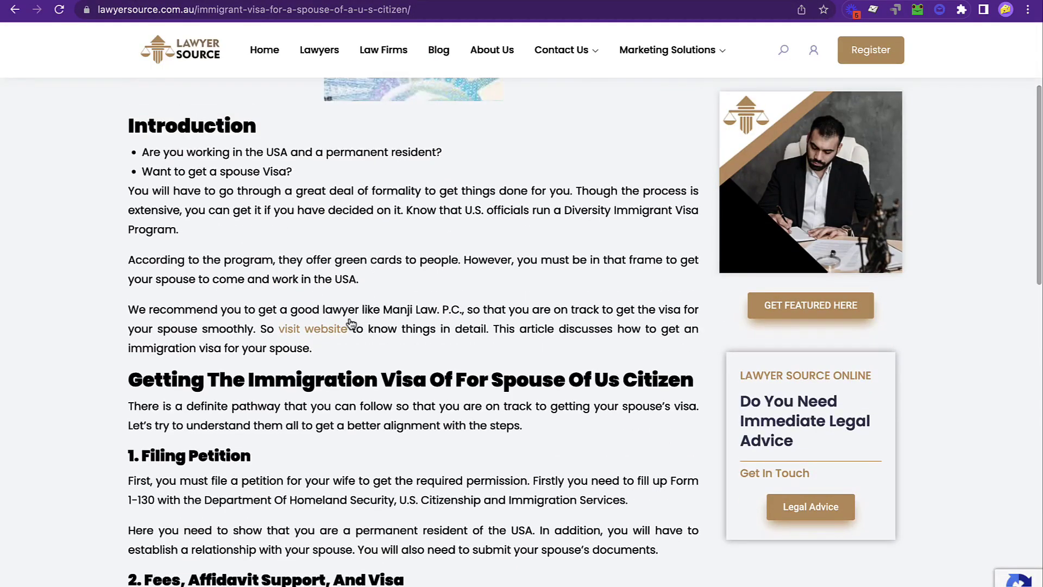
pyautogui.rightClick(321, 336)
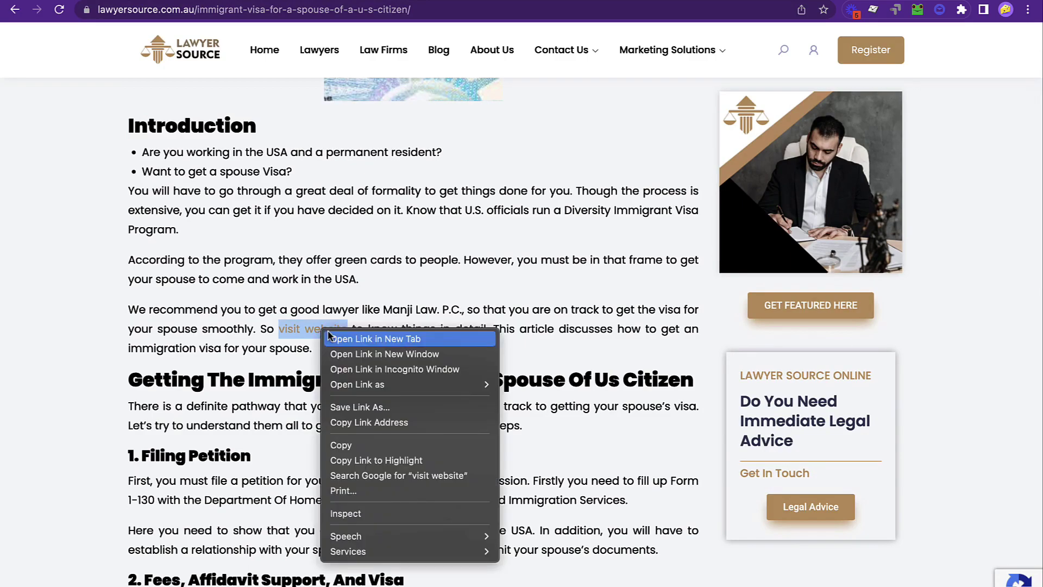
pyautogui.click(342, 340)
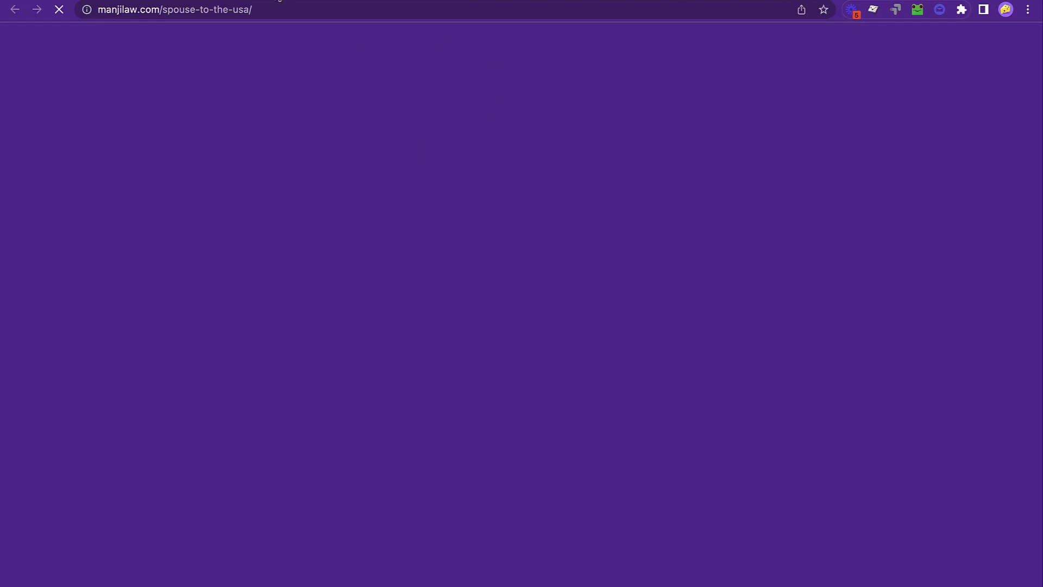
pyautogui.hotkey('ctrl', 'w')
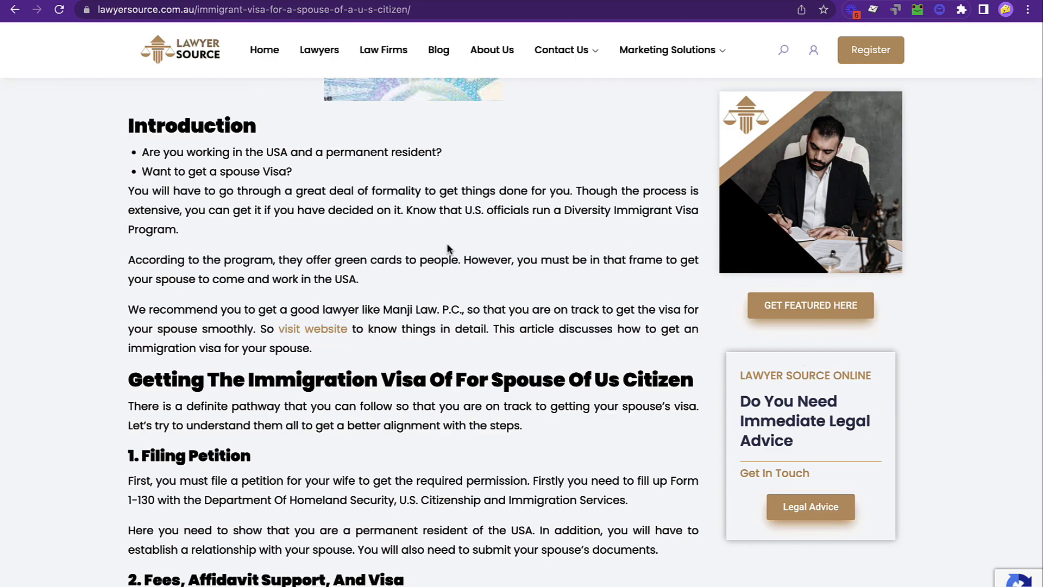
# Examine the visa article for outgoing links and highlight "bring a spouse to the USA" under Conforming To The Requisites
pyautogui.scroll(3, 447, 248)
pyautogui.scroll(-3, 447, 248)
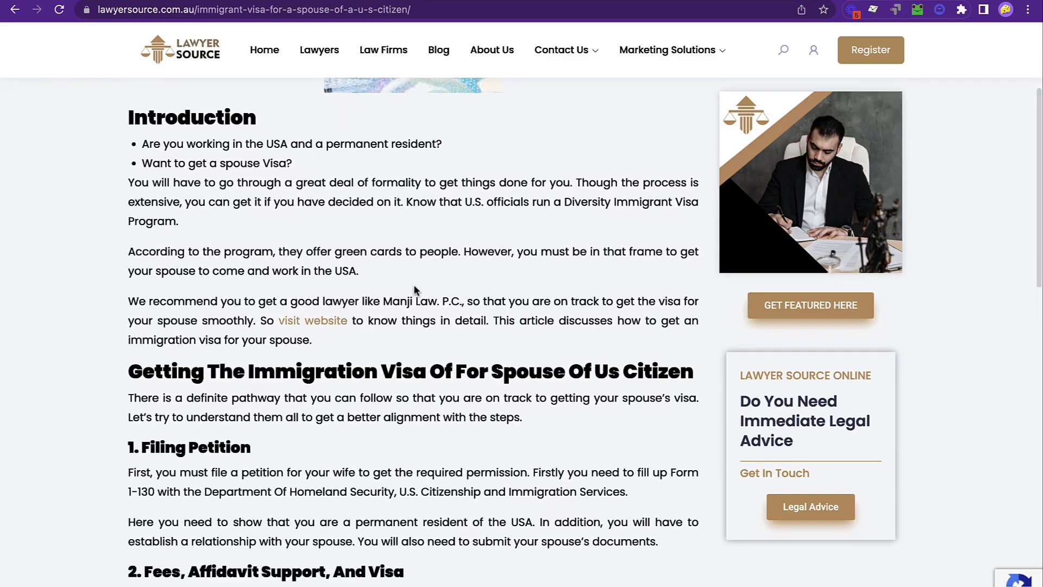
pyautogui.scroll(-1, 416, 290)
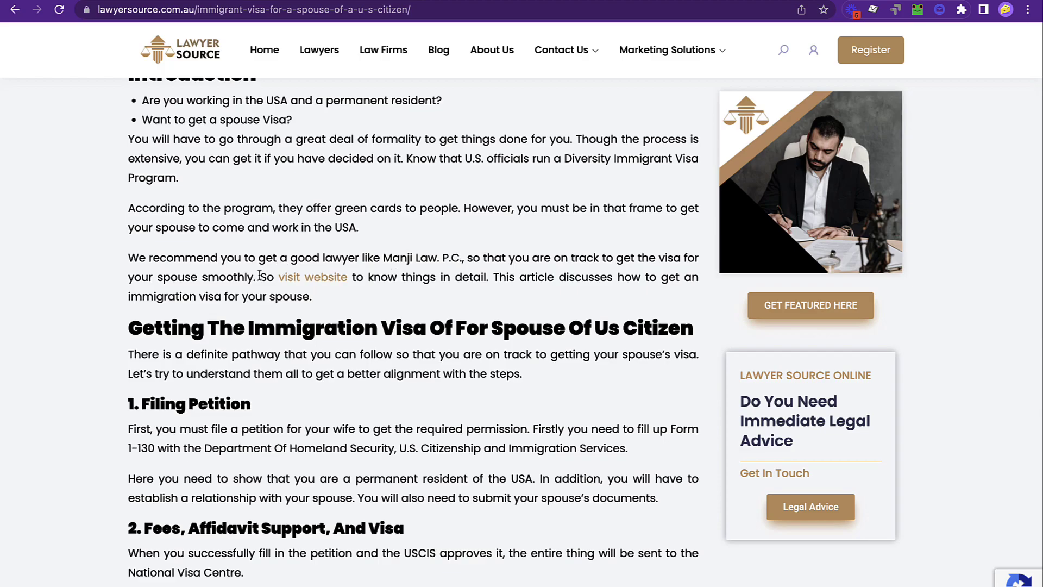
pyautogui.scroll(-10, 259, 275)
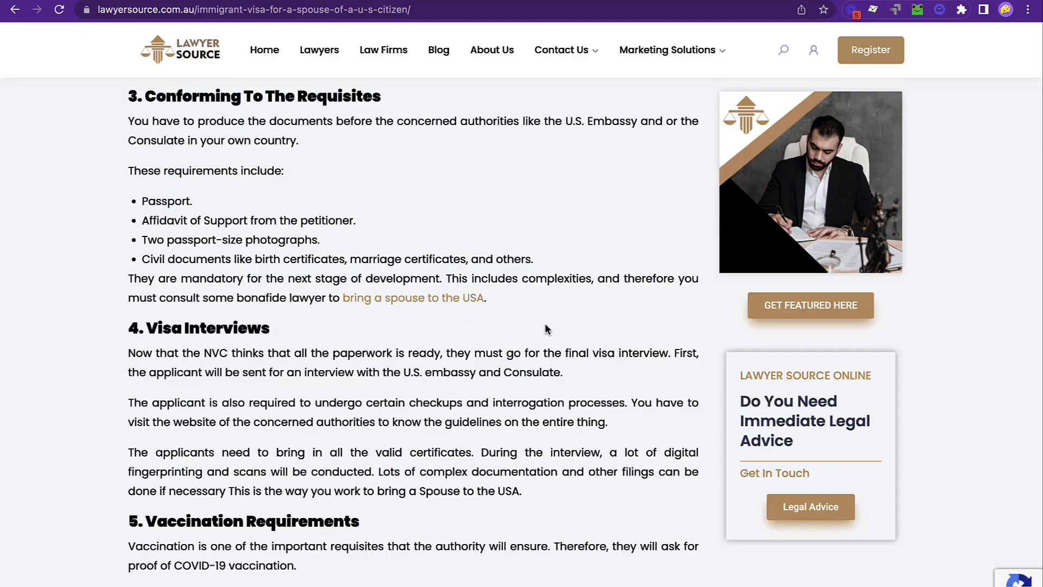
pyautogui.scroll(-1, 546, 329)
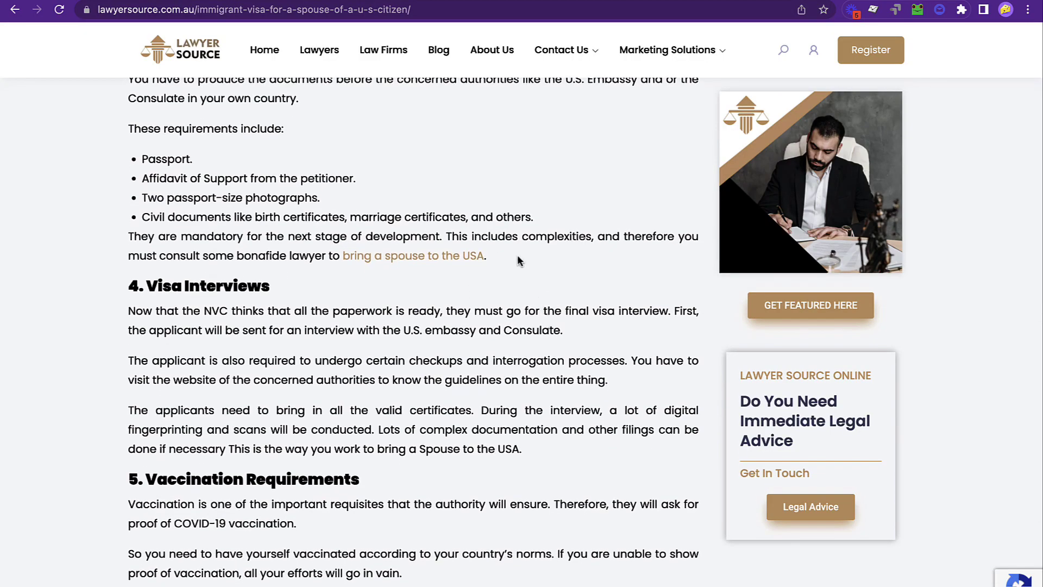
pyautogui.moveTo(517, 254); pyautogui.dragTo(341, 255)
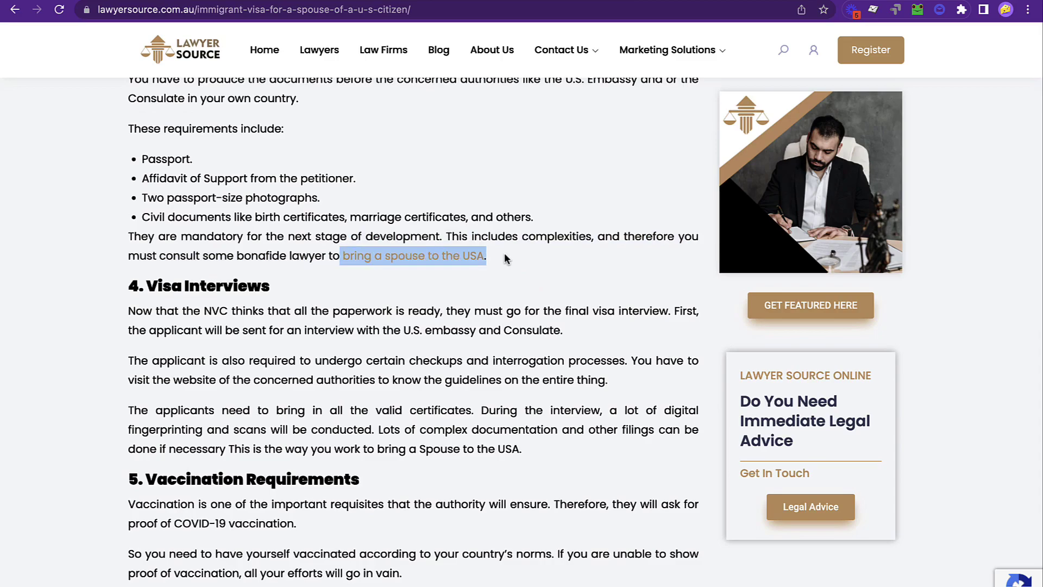
pyautogui.click(504, 254)
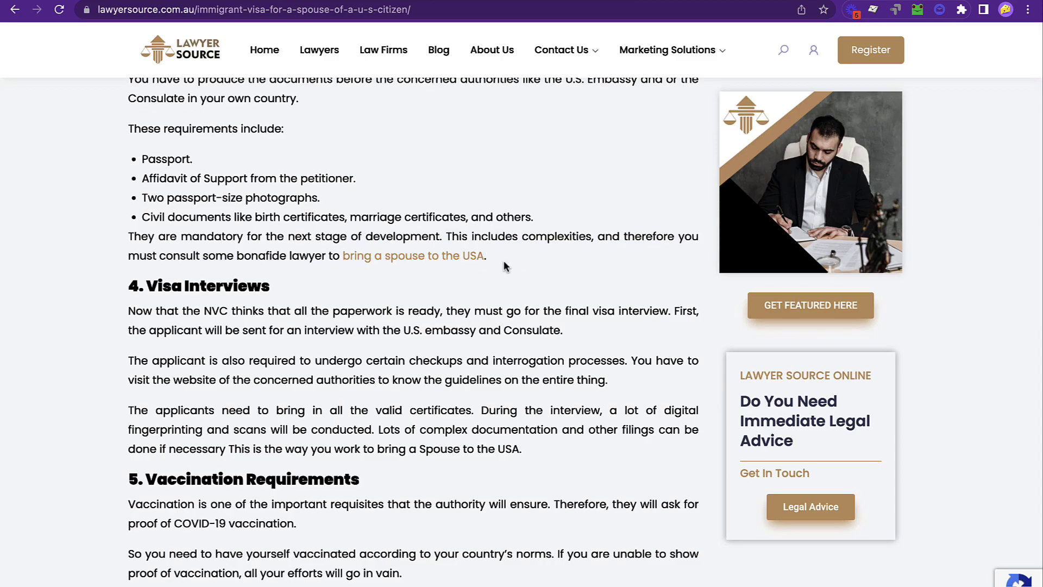
pyautogui.scroll(-1, 504, 261)
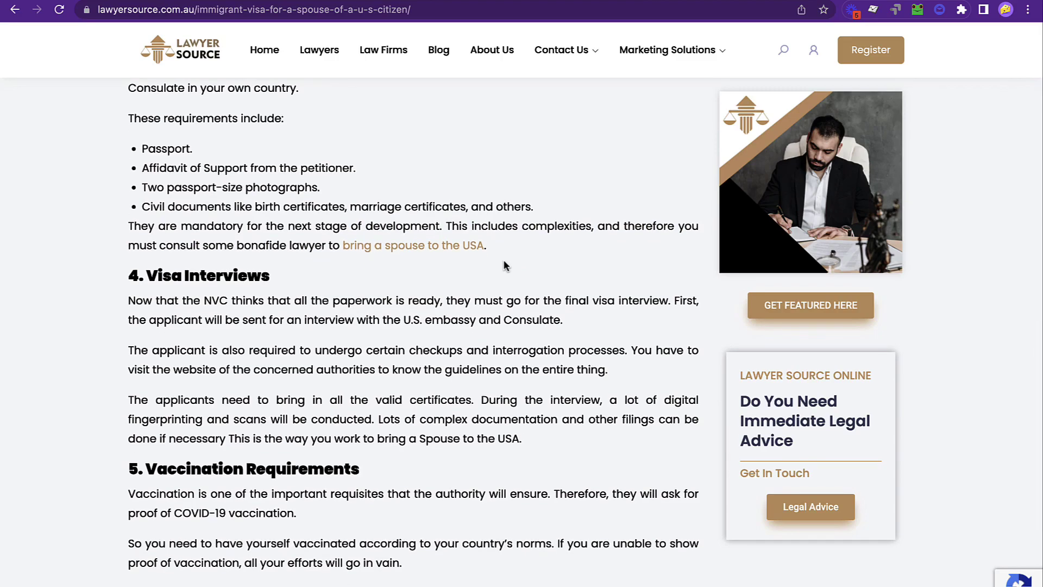